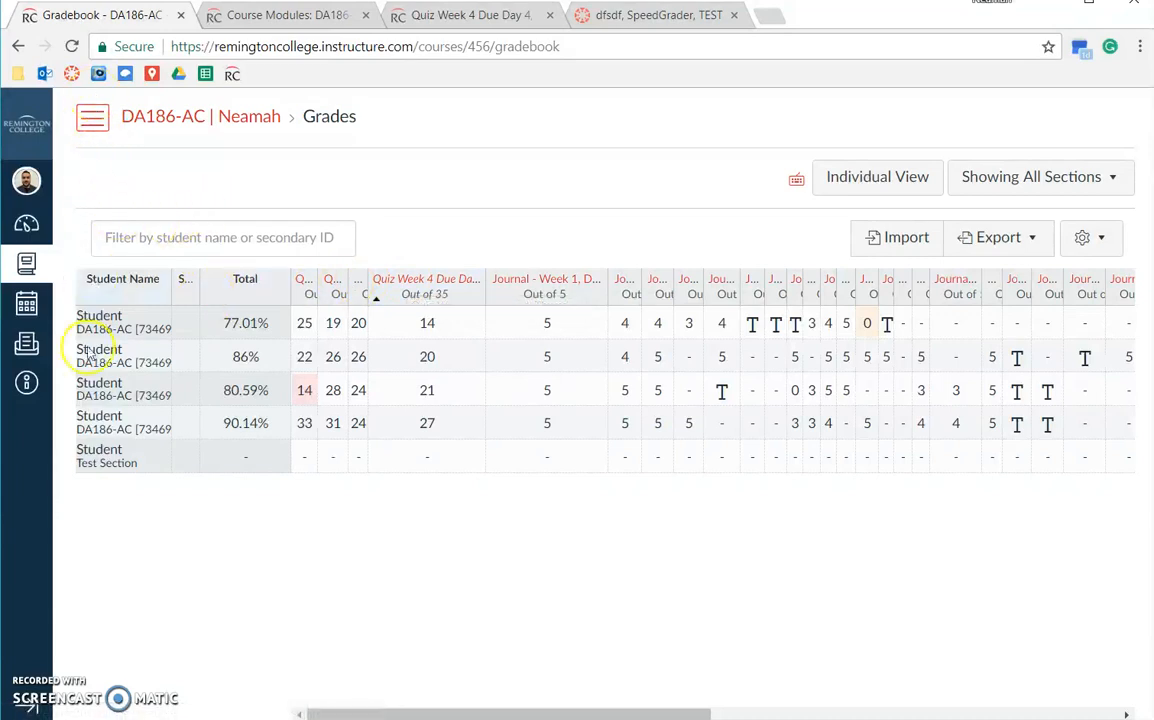
Sort the gradebook descending by Quiz Week 4 Due Day 4 and view its quiz page in a new tab.
left_click(428, 283, "ctrl")
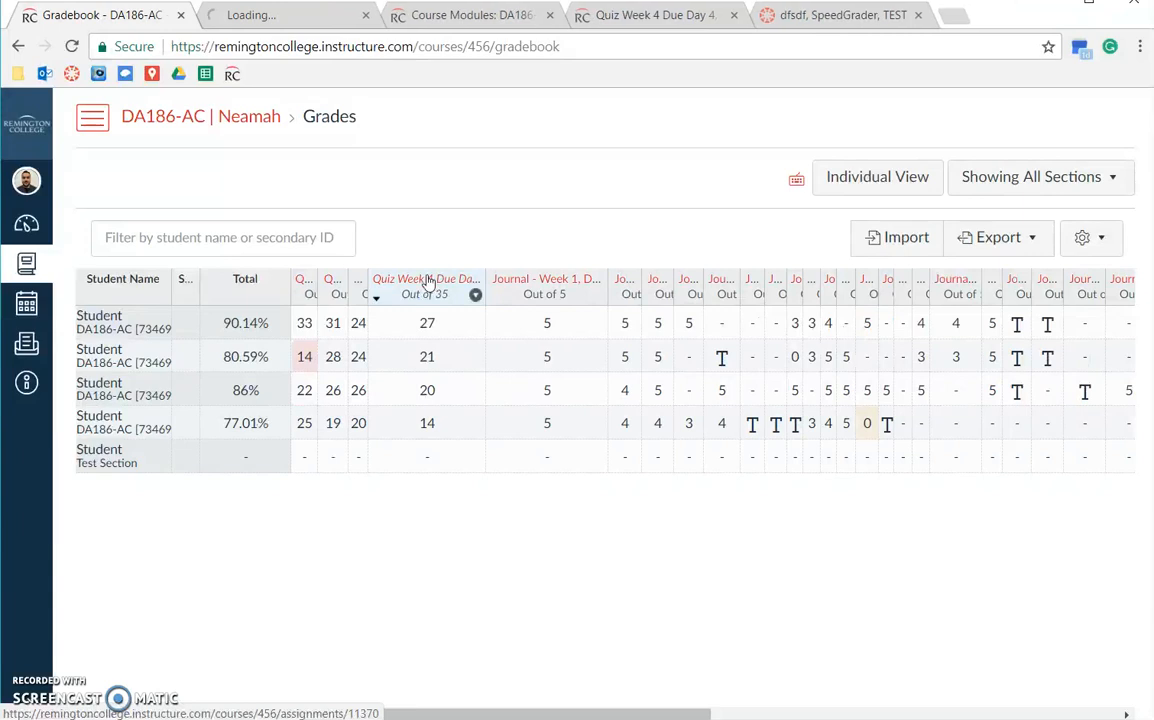
left_click(305, 16)
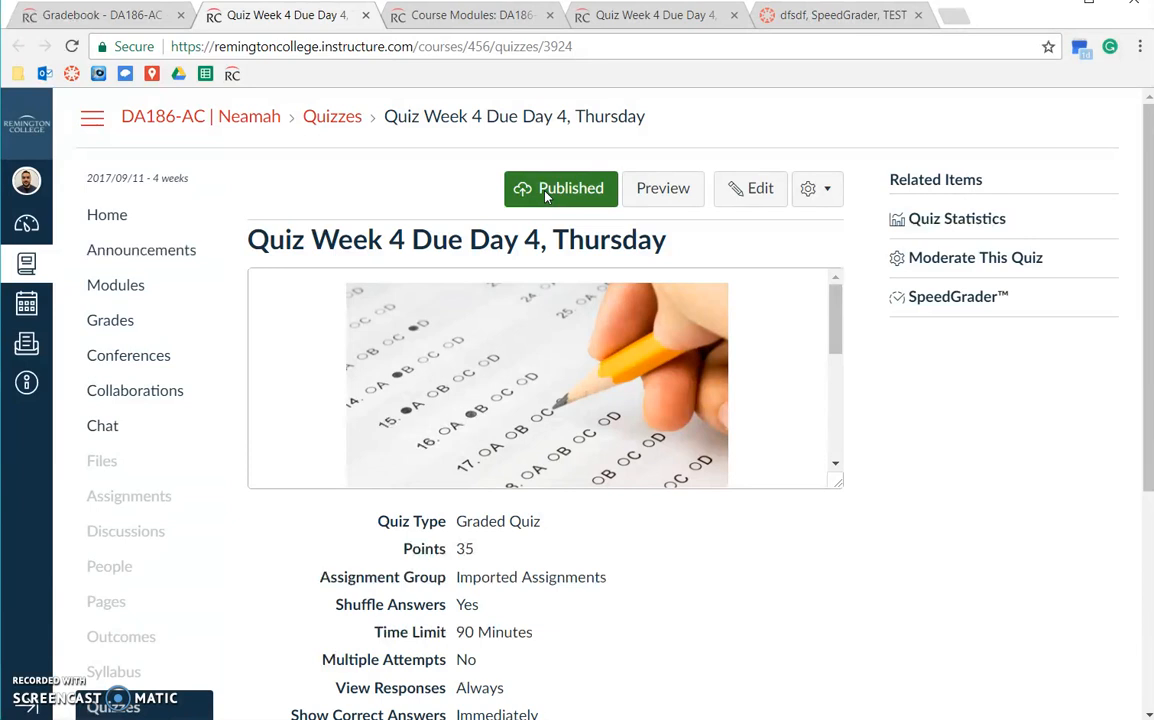
Review the quiz details (35 points, 90-minute limit, due Oct 1), then return to the gradebook.
scroll(459, 191, "down", 3)
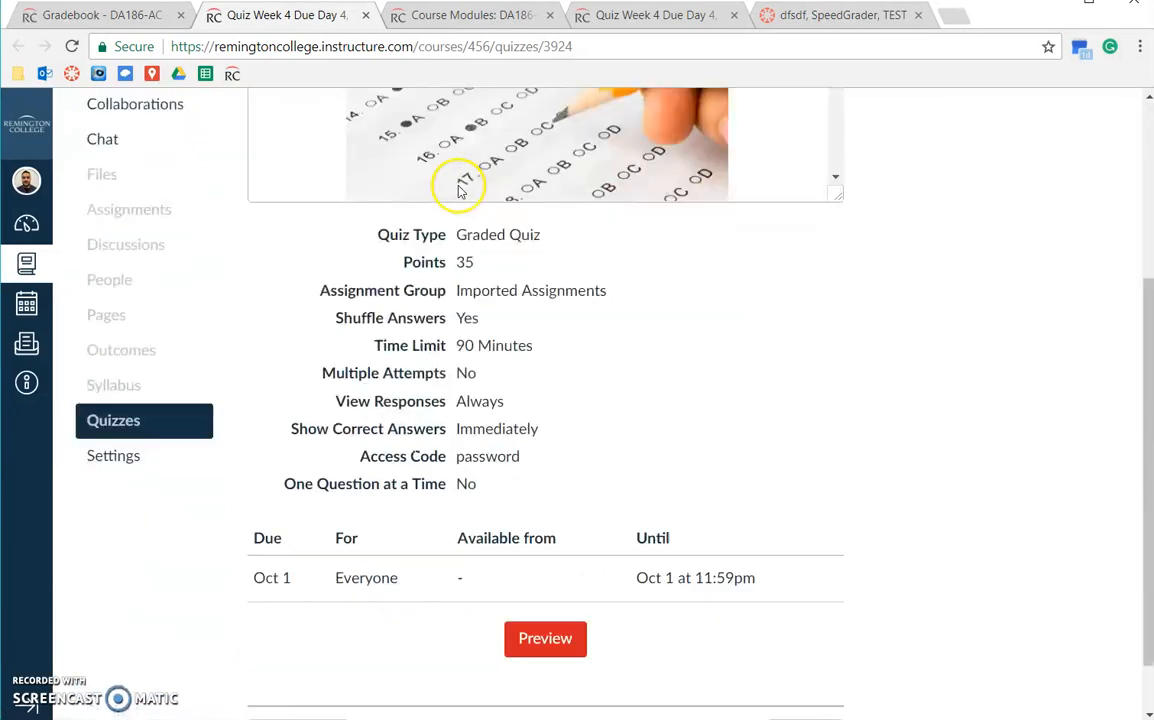
scroll(459, 191, "down", 3)
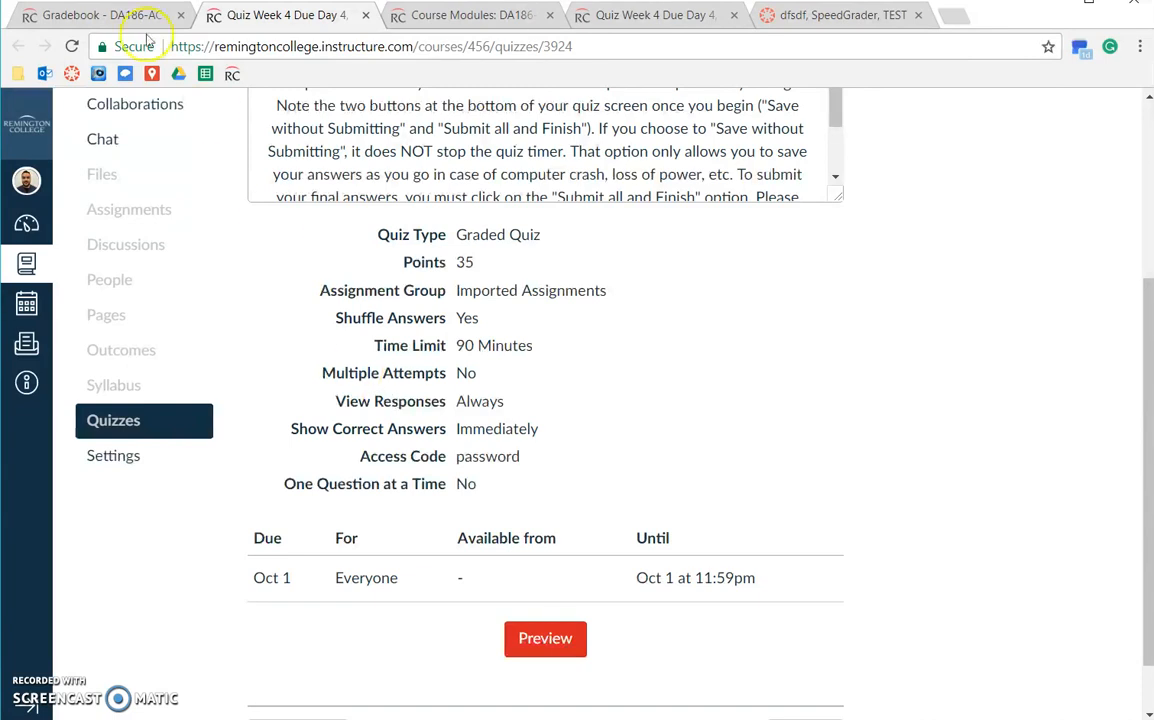
left_click(108, 16)
mouse_move(307, 364)
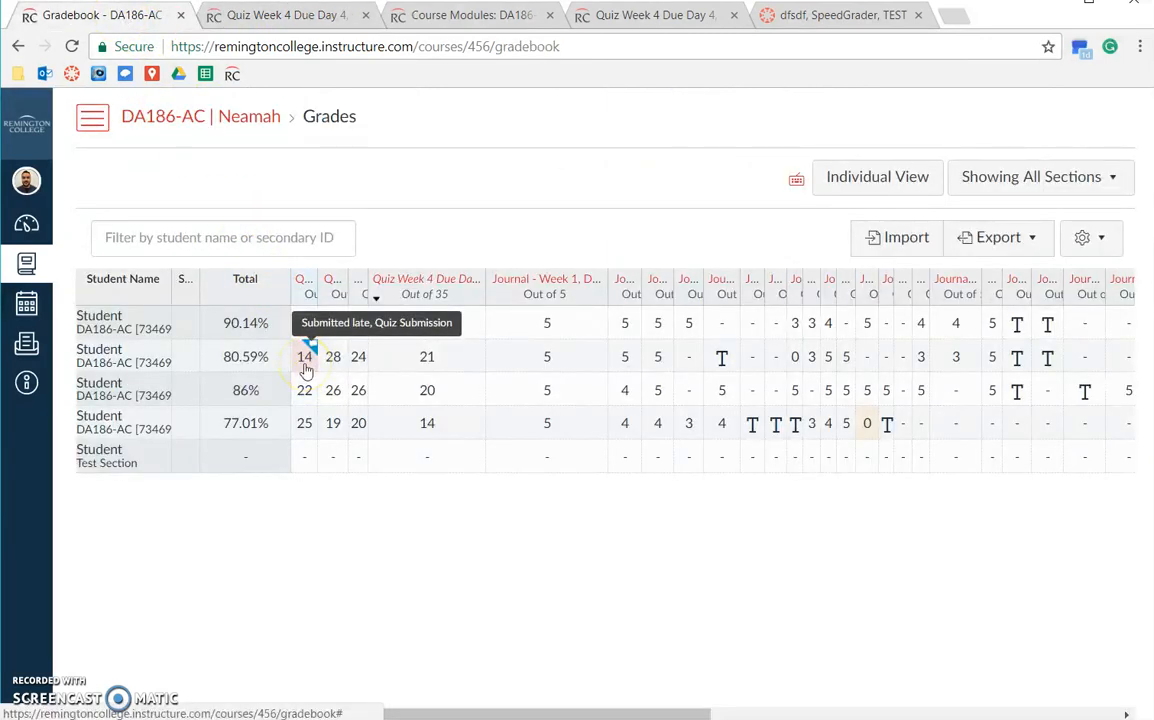
Return to the Quiz Week 4 Due Day 4 details page, available until Oct 1 at 11:59pm.
left_click(296, 18)
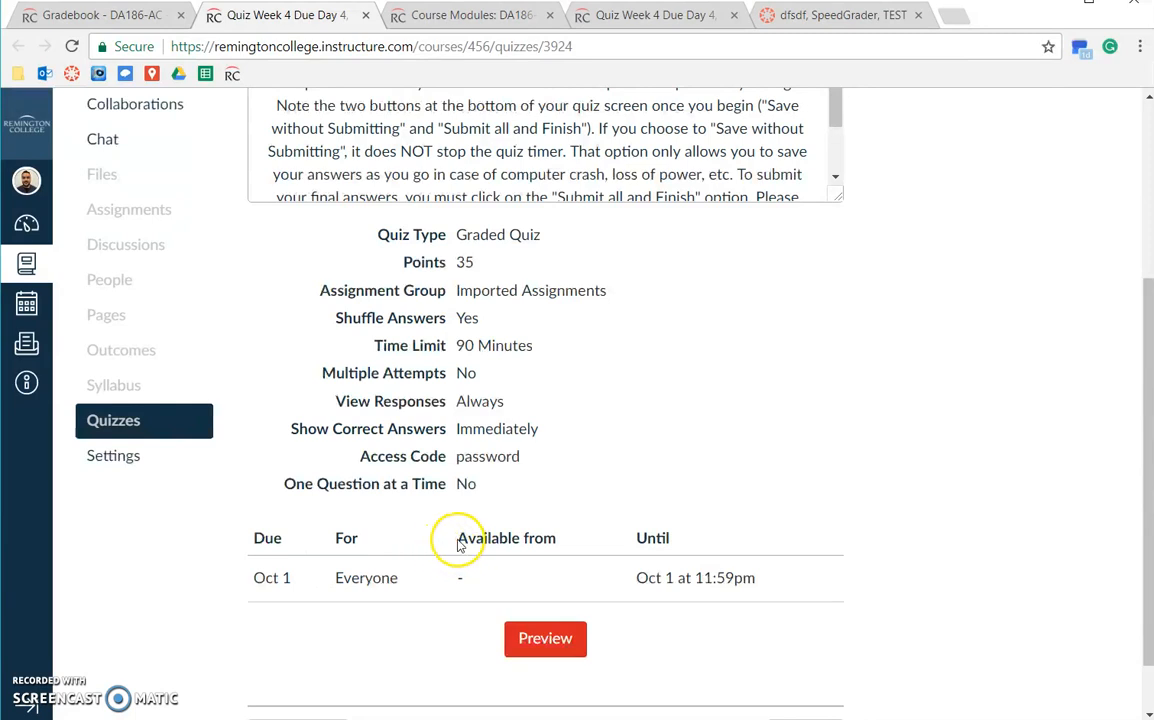
left_click_drag(458, 538, 562, 543)
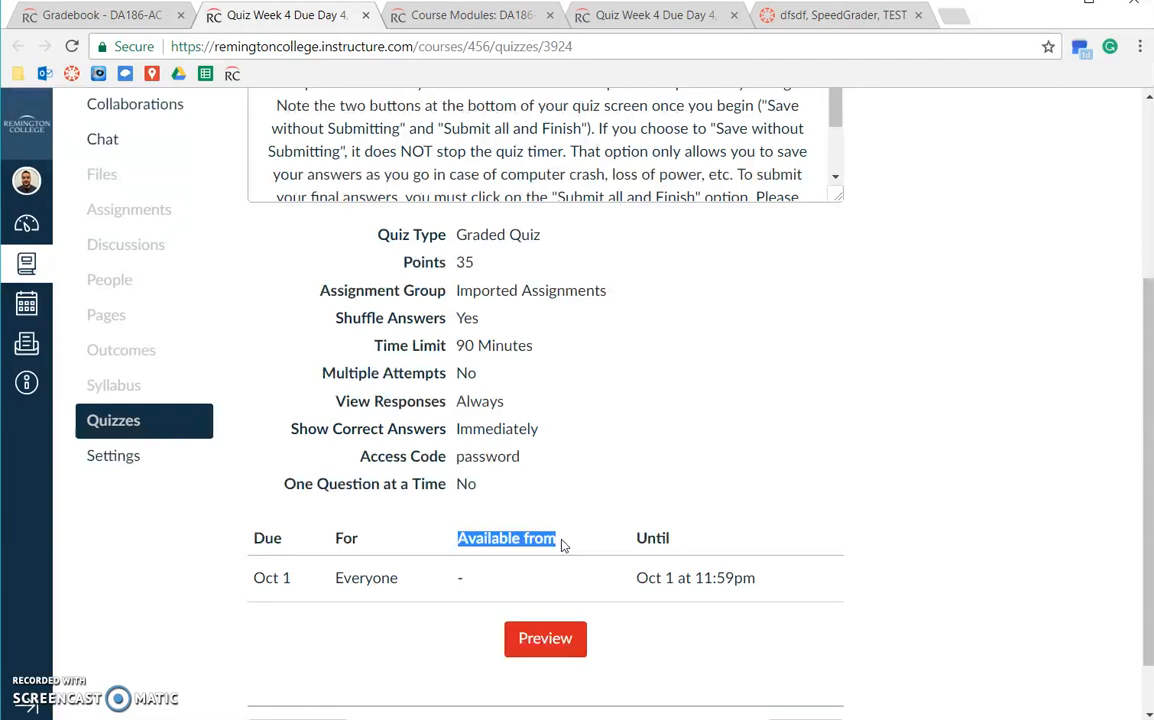
scroll(561, 545, "up", 5)
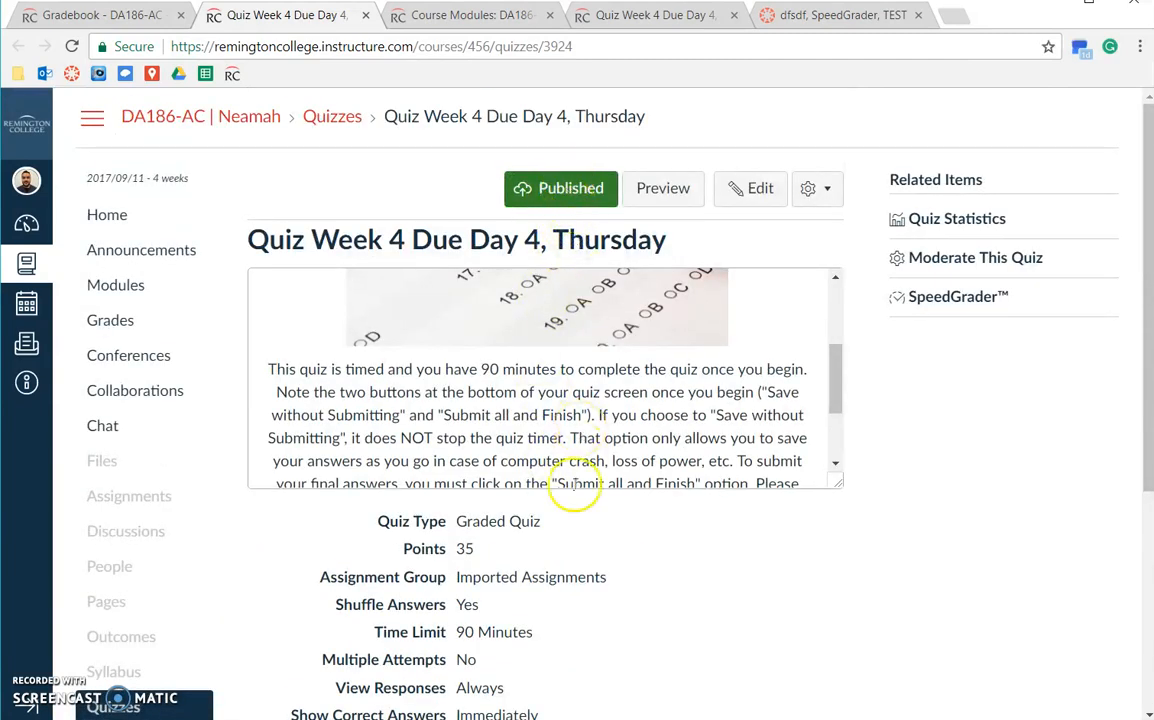
scroll(576, 485, "down", 3)
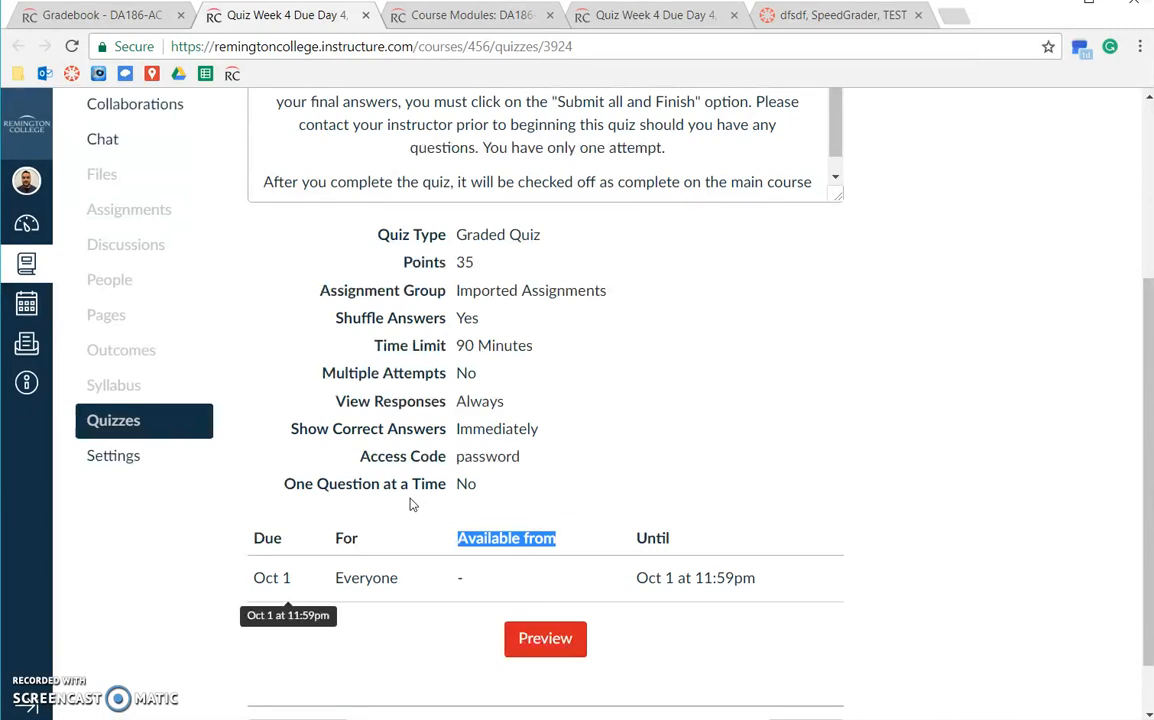
left_click(471, 540)
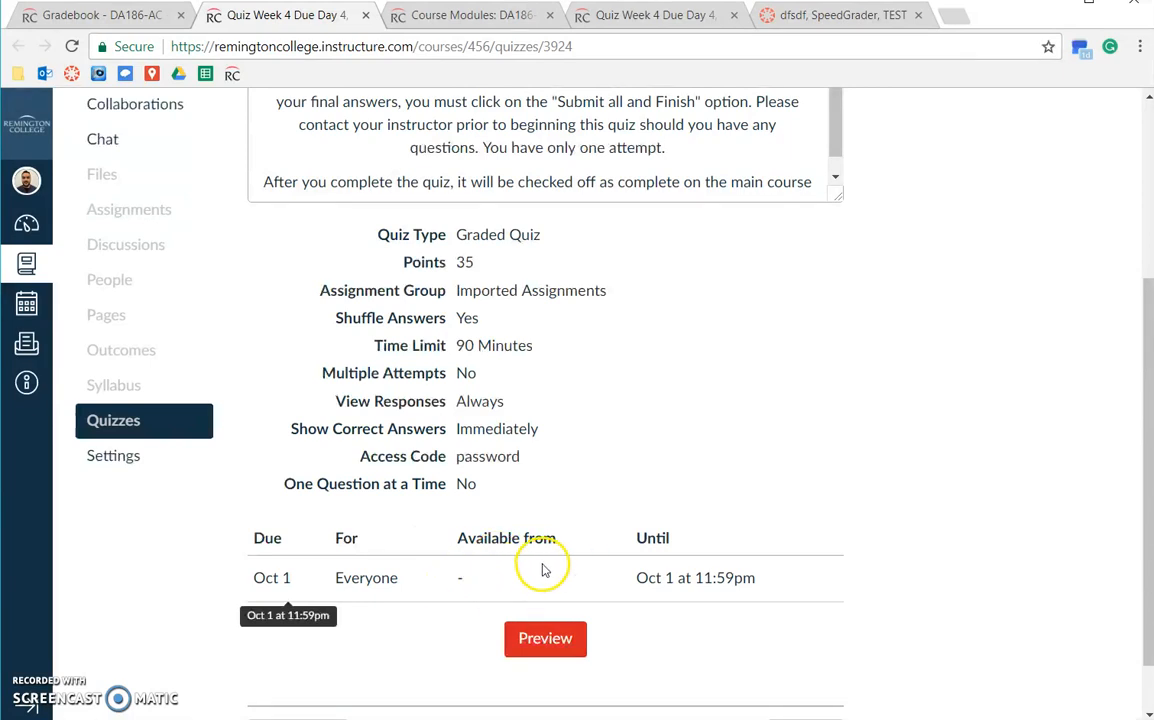
left_click_drag(634, 537, 716, 546)
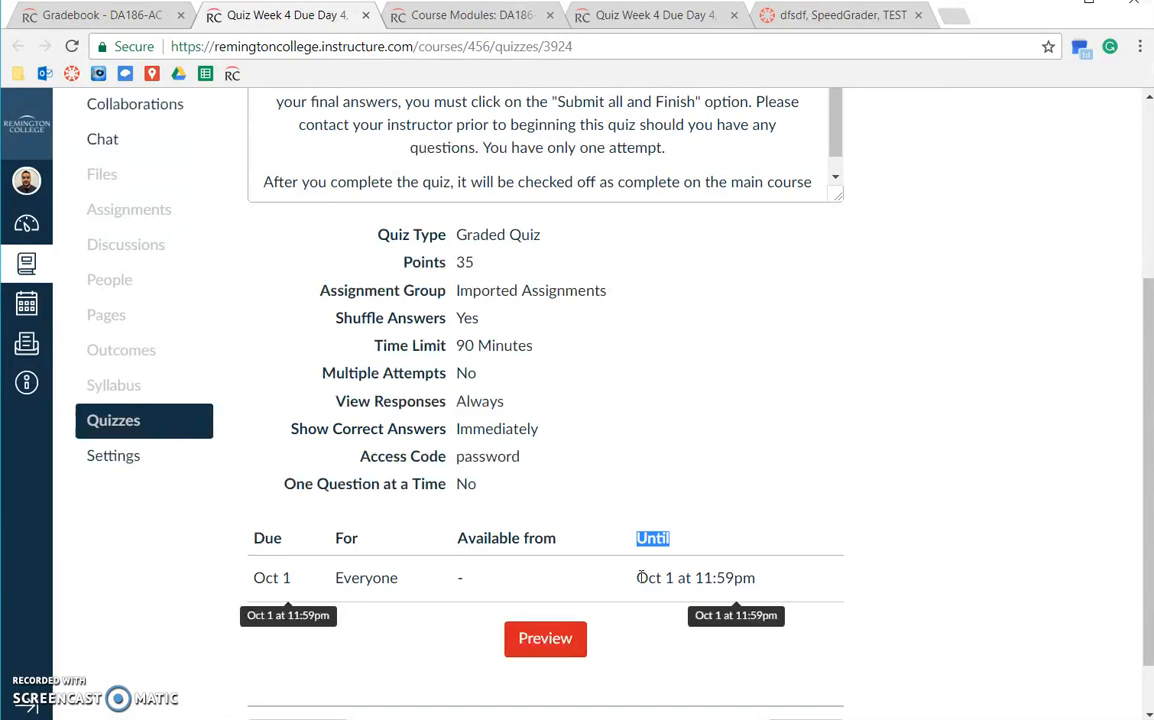
left_click(272, 576)
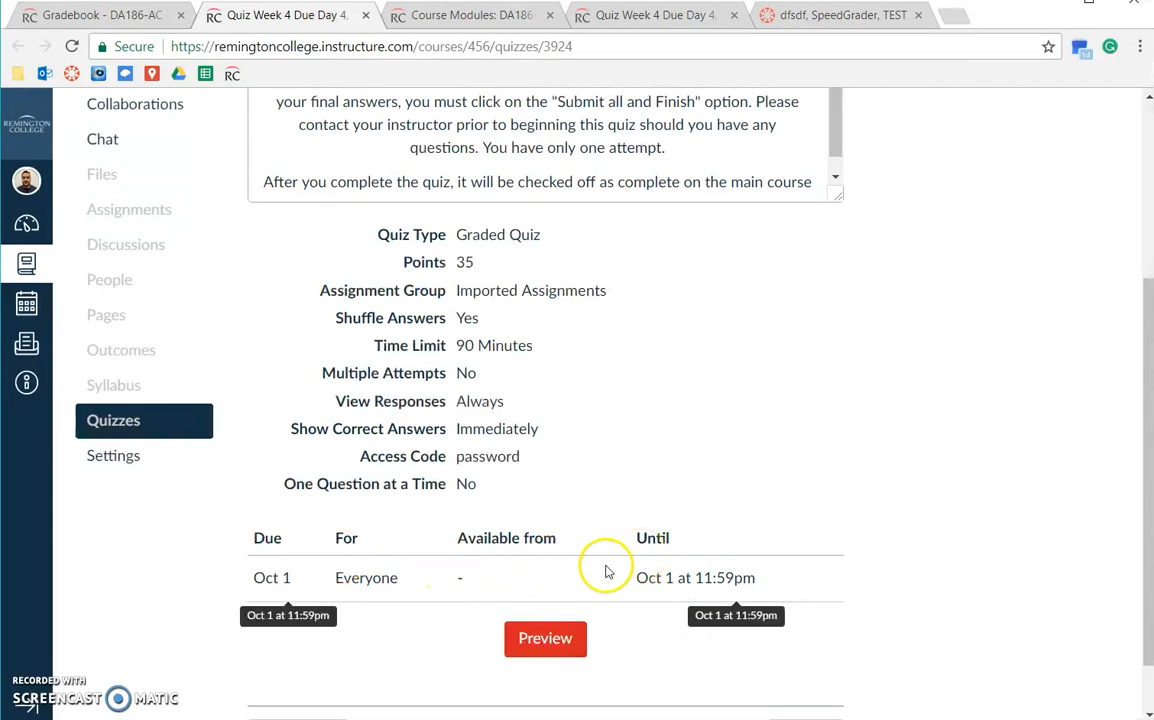
scroll(669, 567, "up", 1)
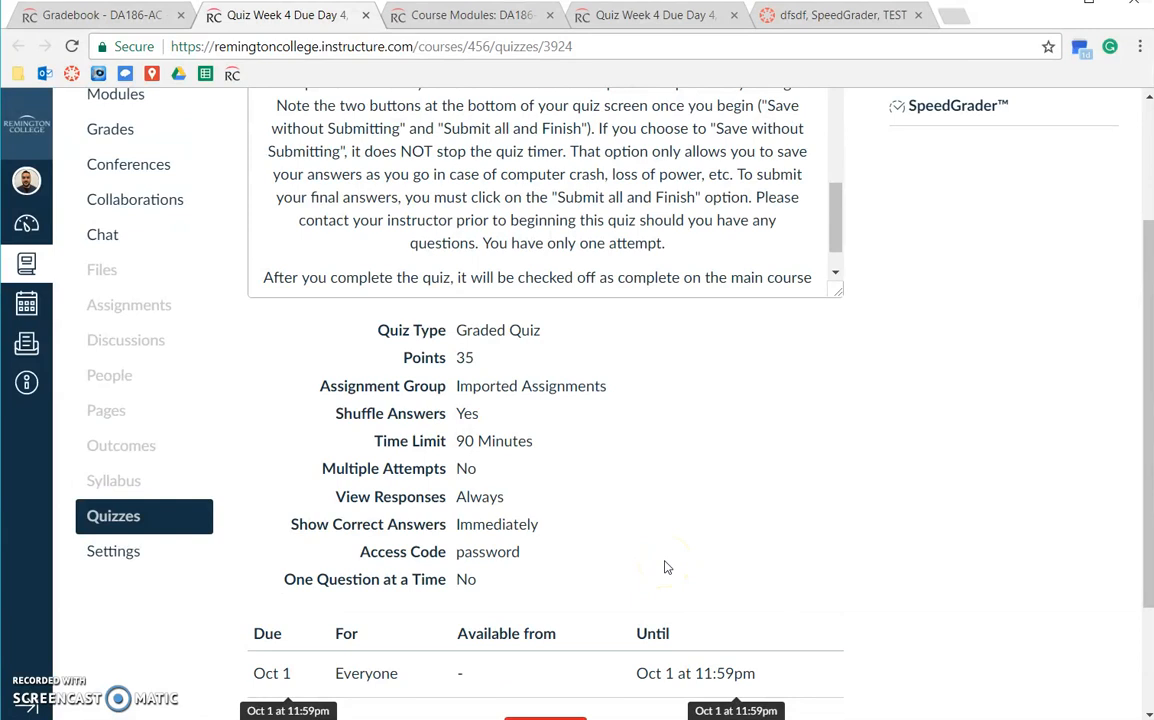
scroll(665, 566, "down", 2)
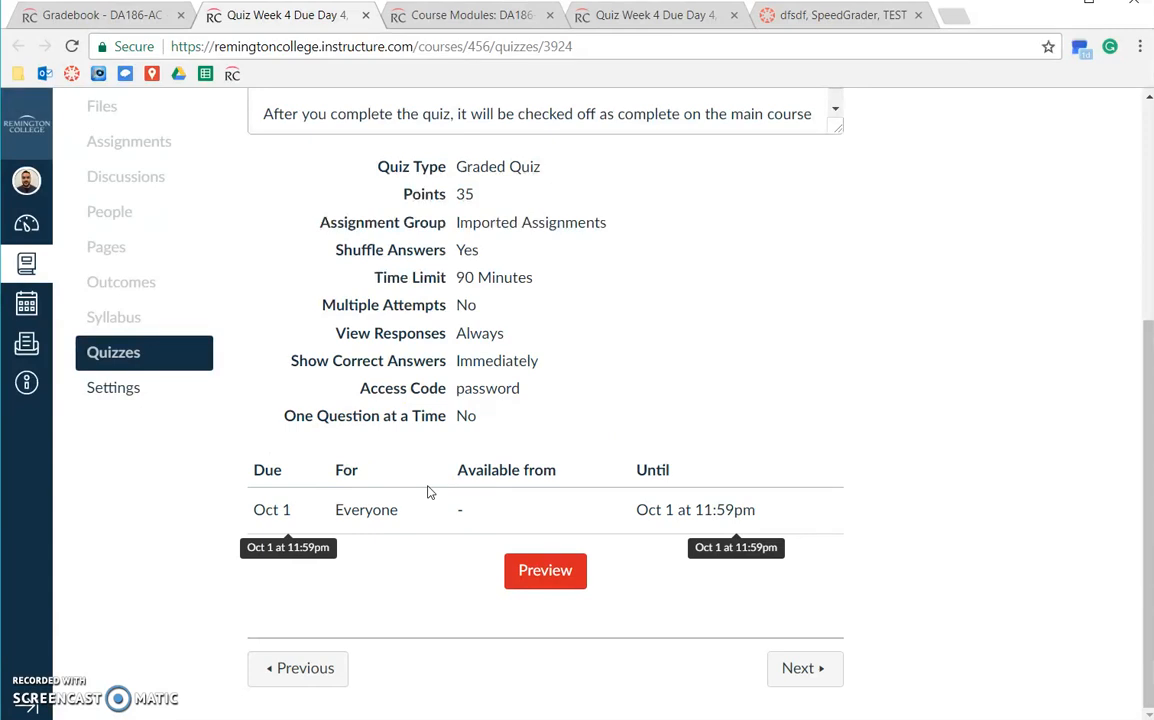
left_click_drag(322, 305, 493, 306)
left_click(528, 340)
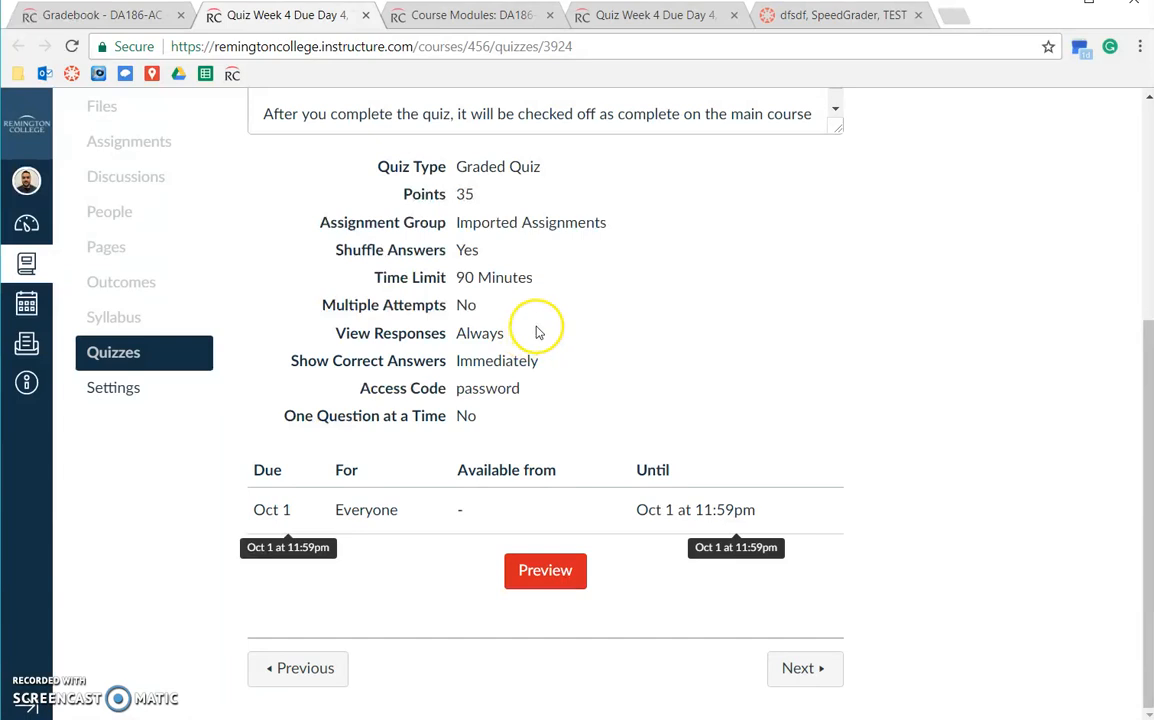
scroll(536, 330, "up", 4)
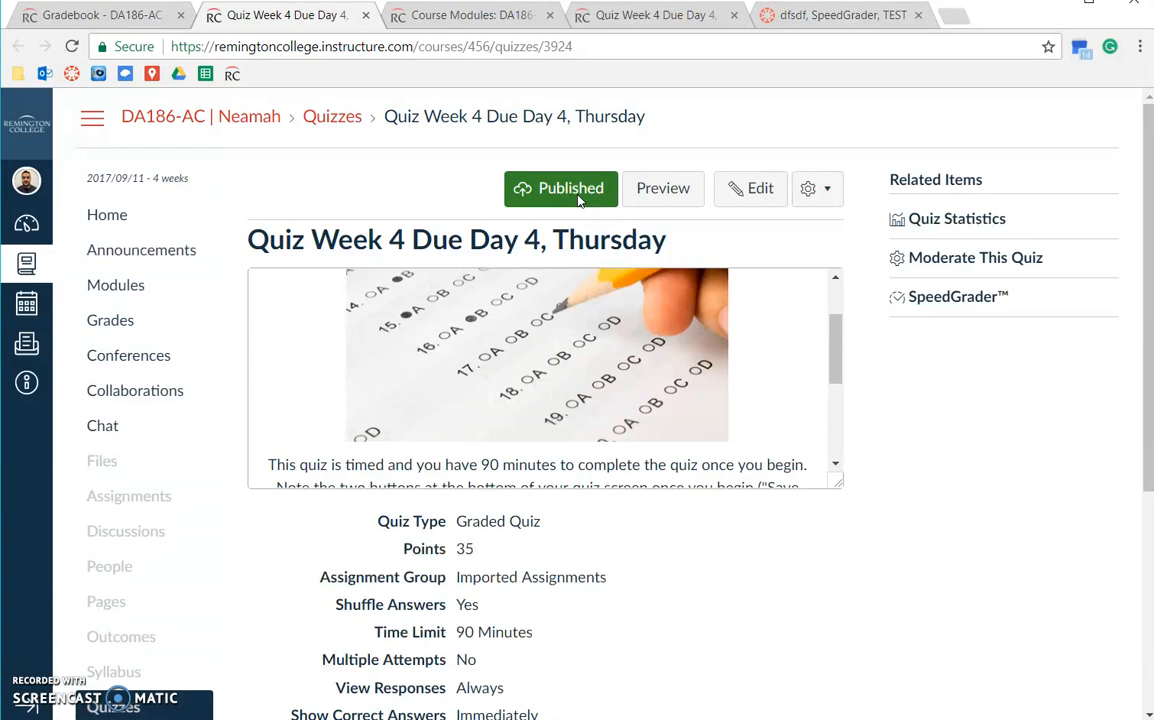
scroll(464, 300, "down", 5)
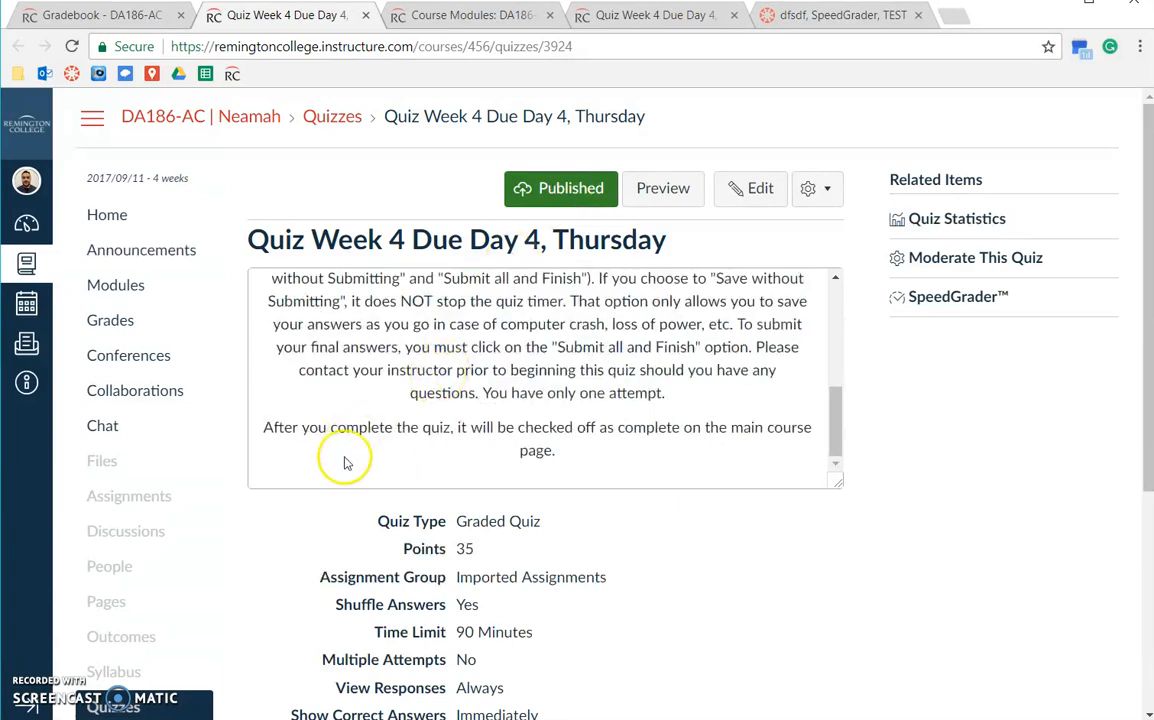
scroll(320, 475, "down", 4)
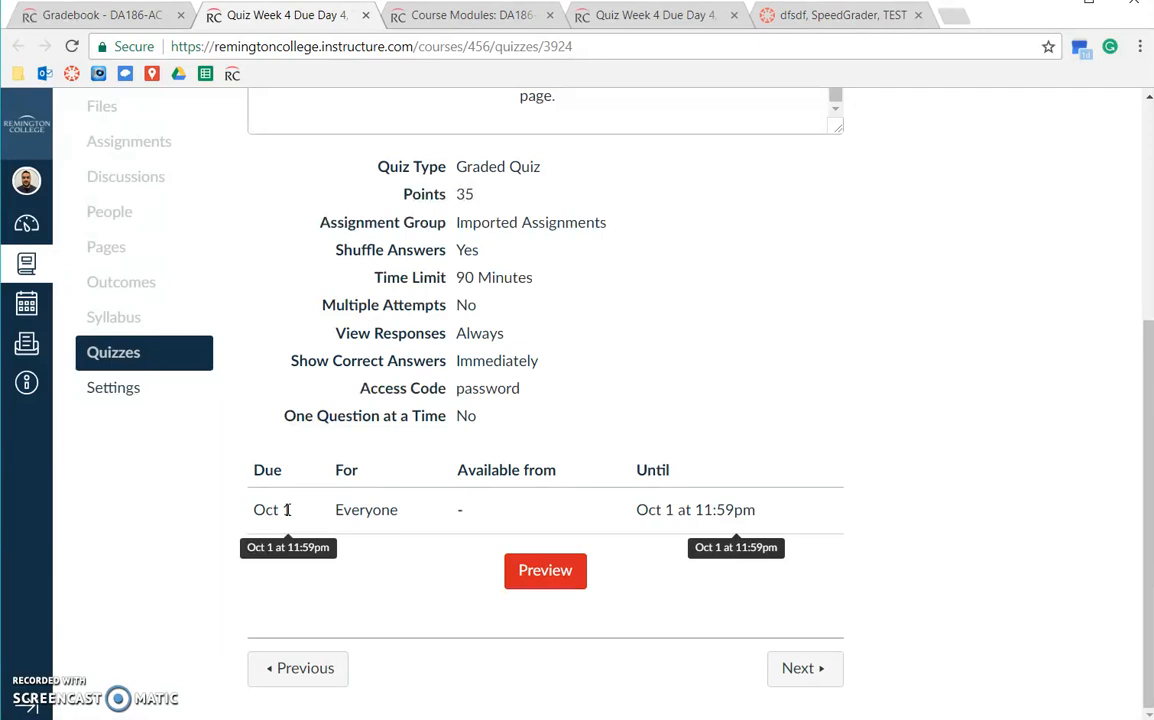
Switch to the gradebook and back to the Quiz Week 4 page to review its top settings.
left_click(125, 15)
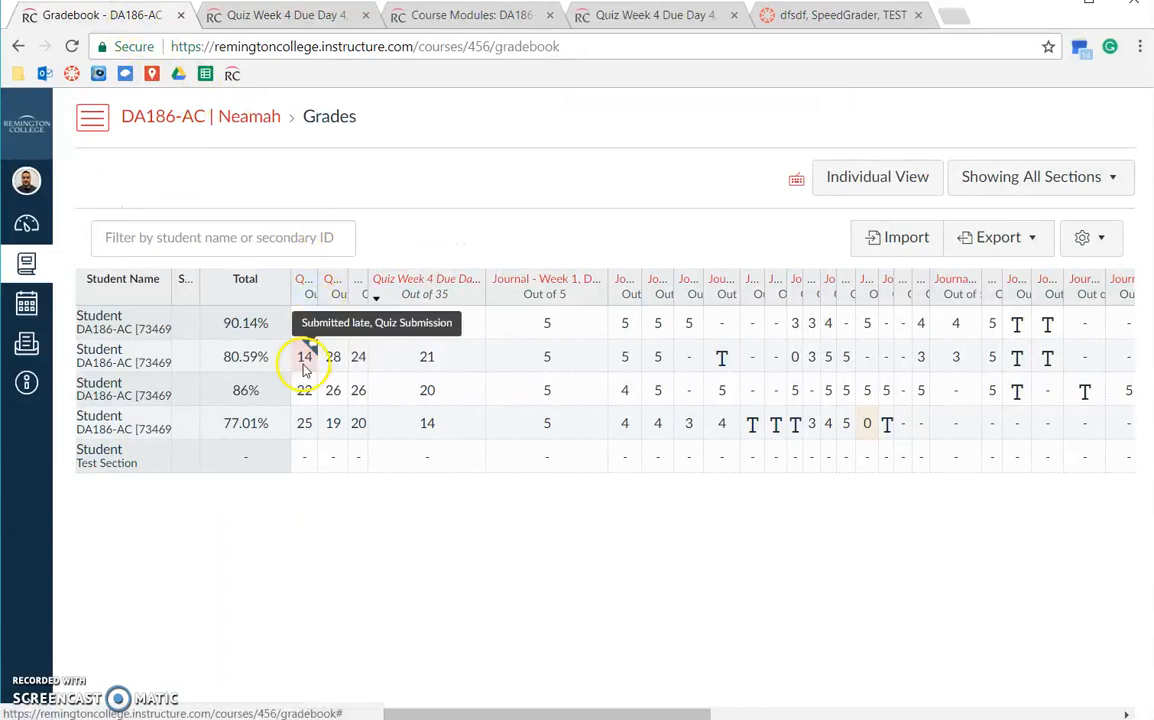
left_click(273, 20)
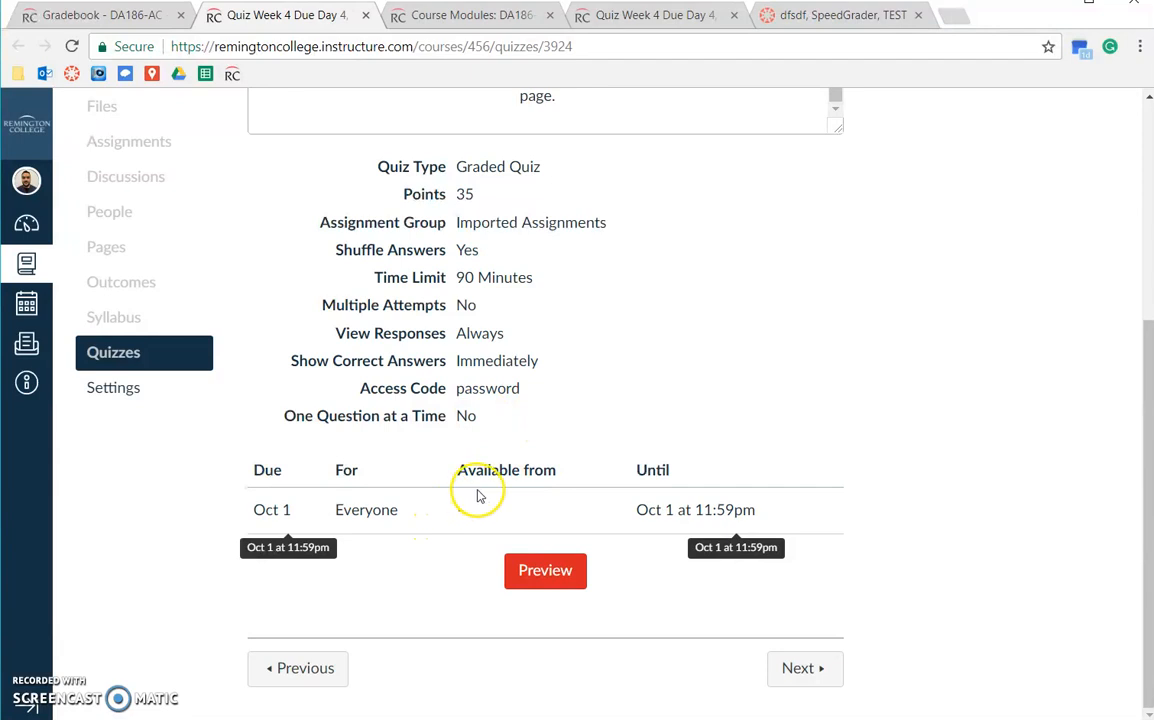
scroll(501, 497, "up", 3)
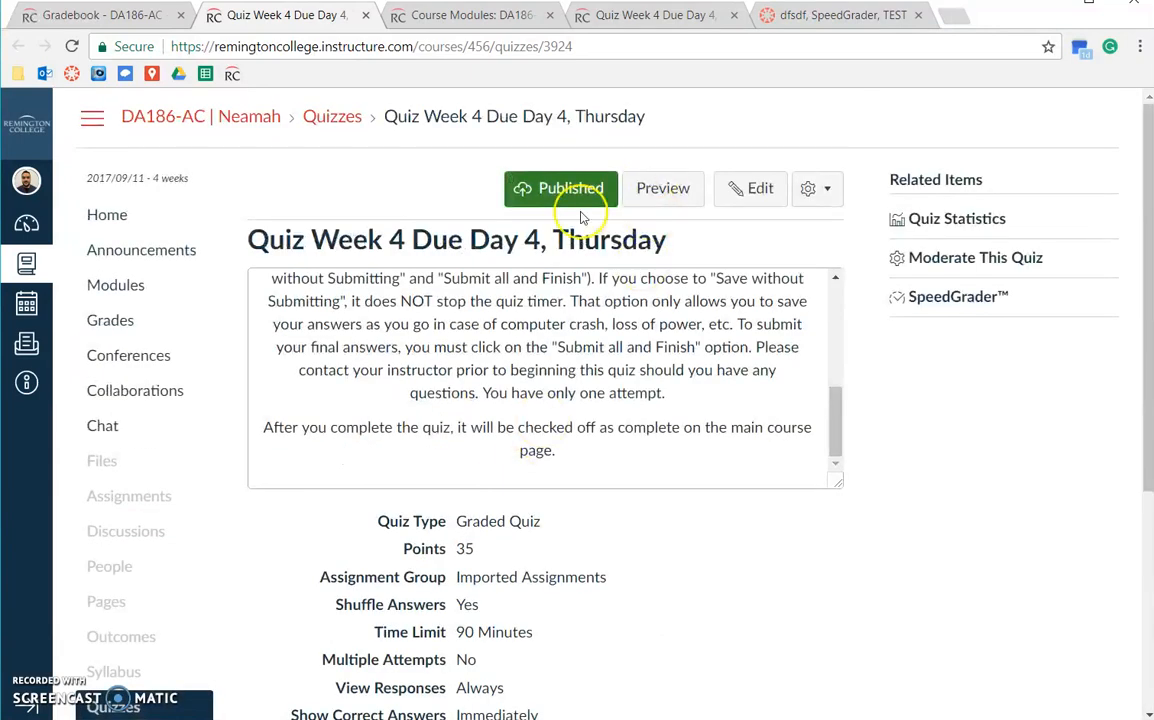
scroll(369, 428, "down", 3)
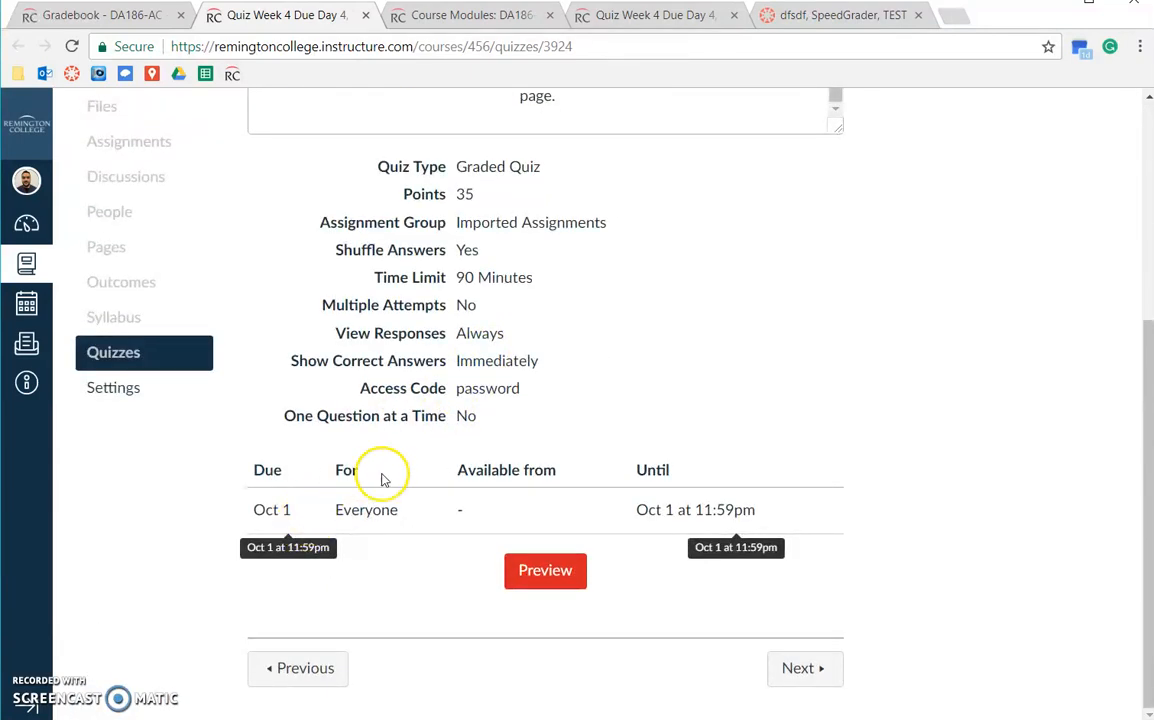
left_click(516, 510)
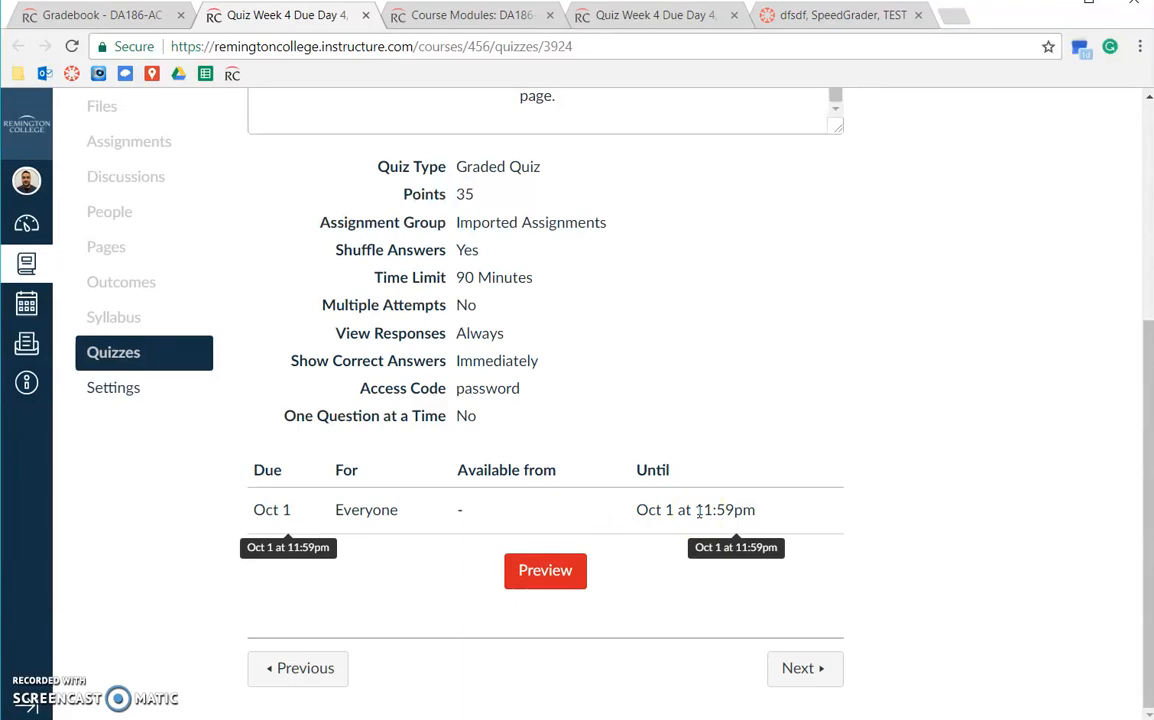
Review the access code, shuffled answers, correct-answer display and Oct 1 due date for Everyone.
scroll(698, 505, "up", 5)
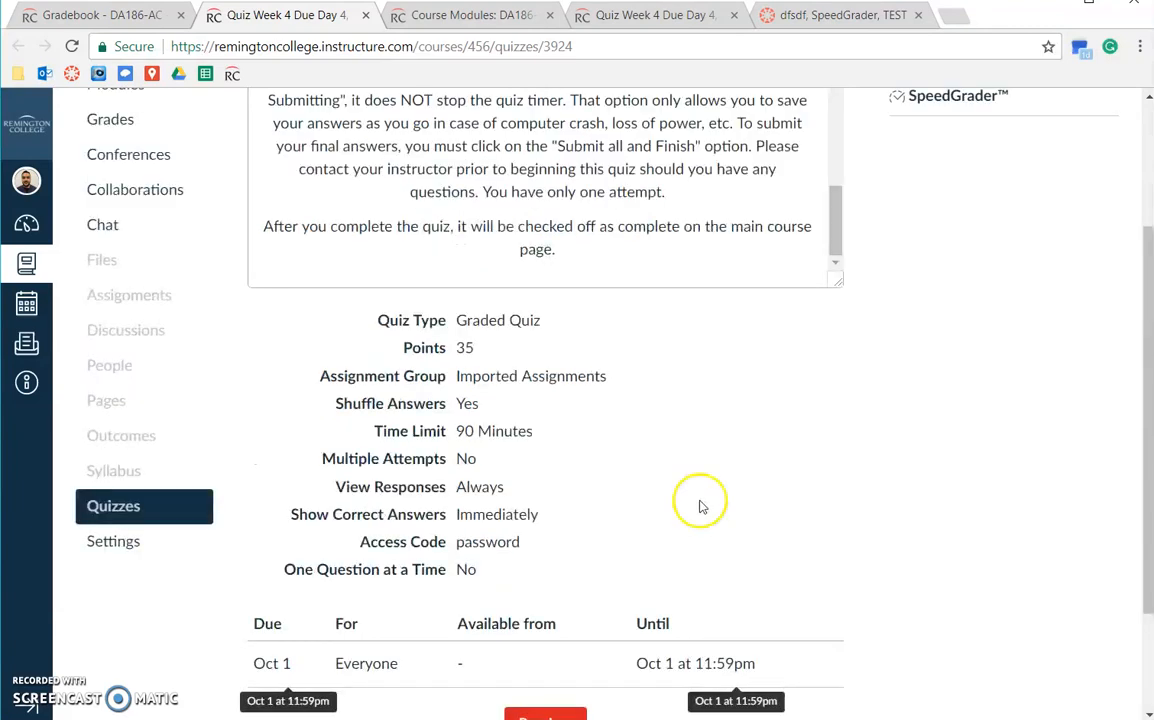
scroll(915, 365, "down", 4)
scroll(915, 365, "down", 2)
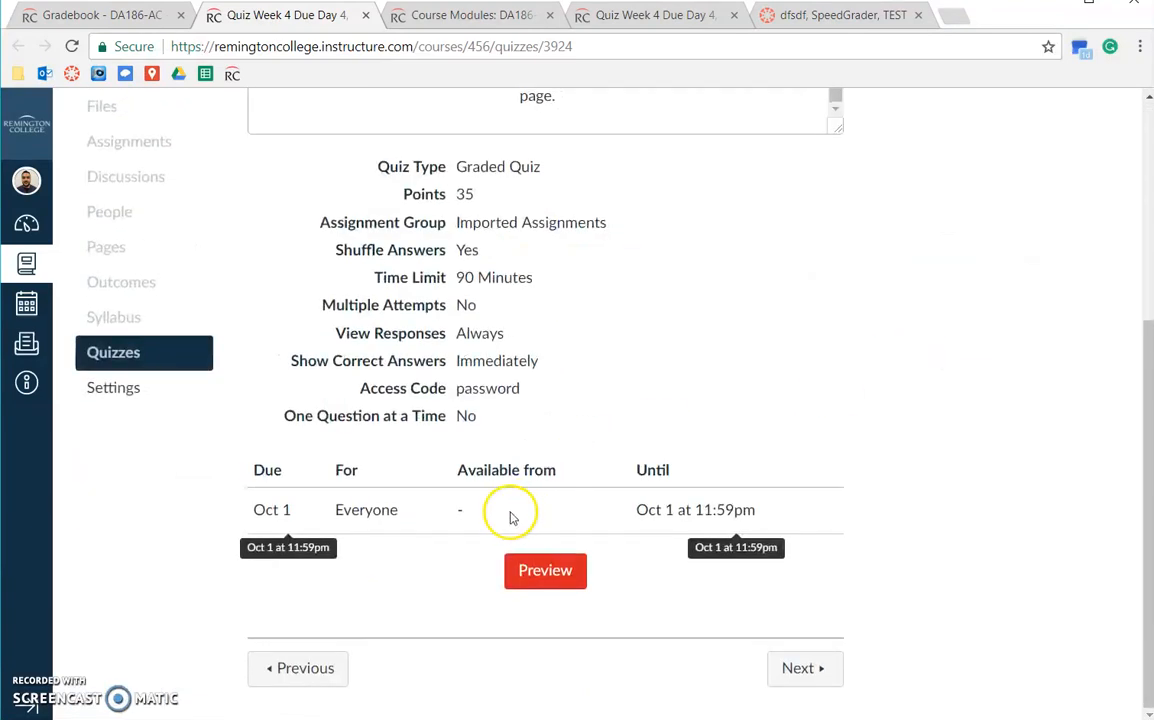
left_click_drag(636, 510, 811, 515)
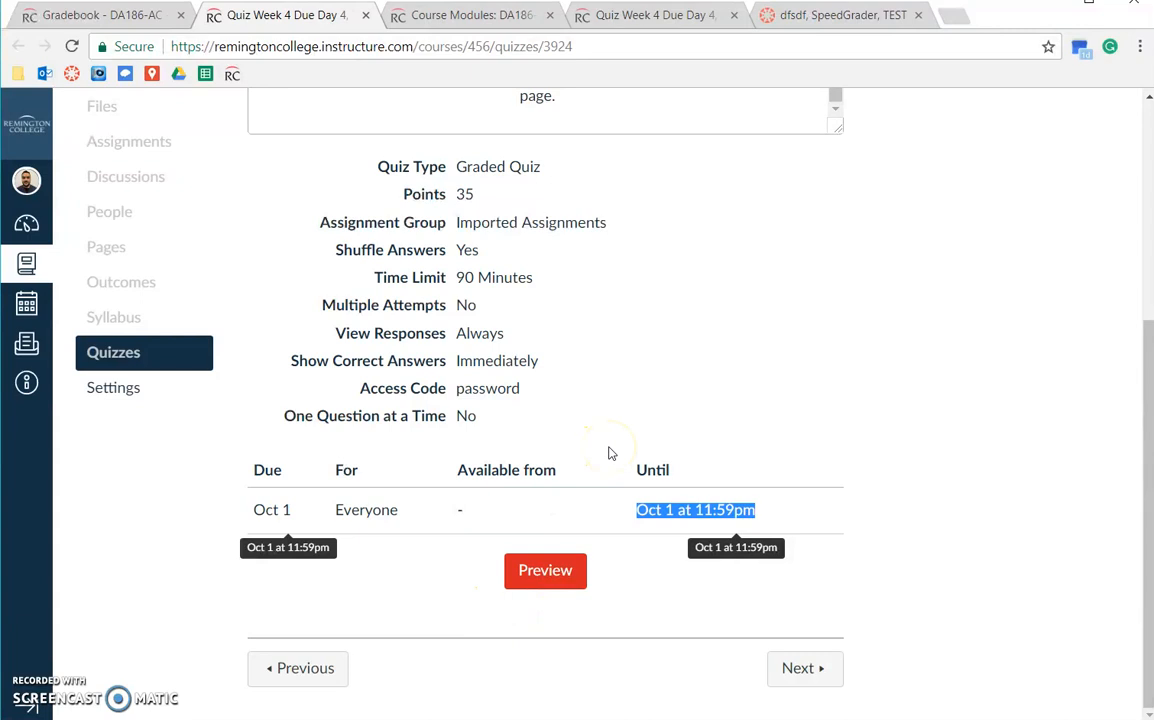
scroll(775, 407, "up", 4)
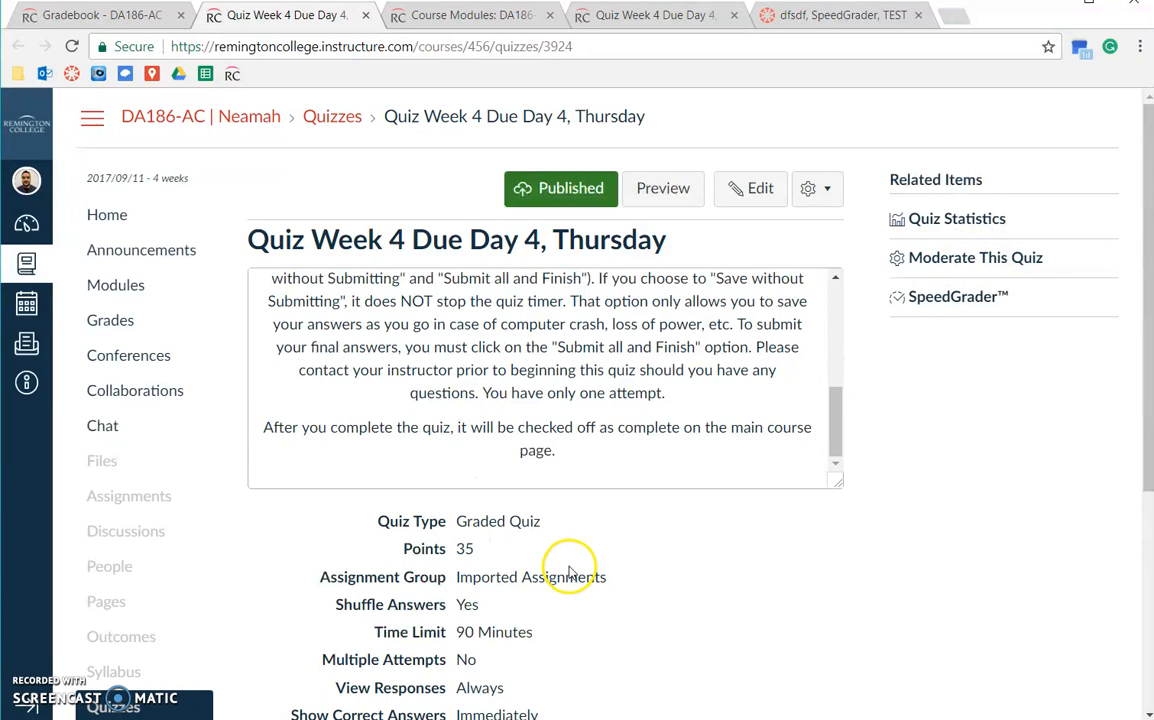
scroll(520, 540, "down", 3)
scroll(528, 393, "up", 5)
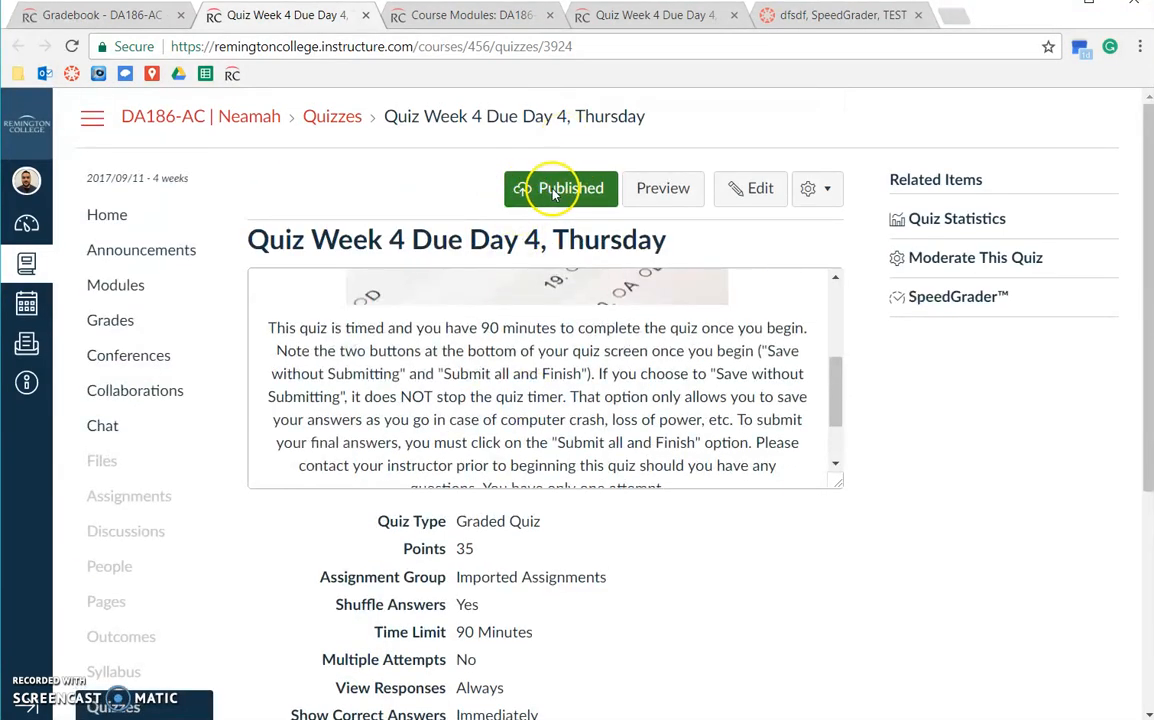
scroll(618, 420, "down", 2)
scroll(622, 507, "down", 1)
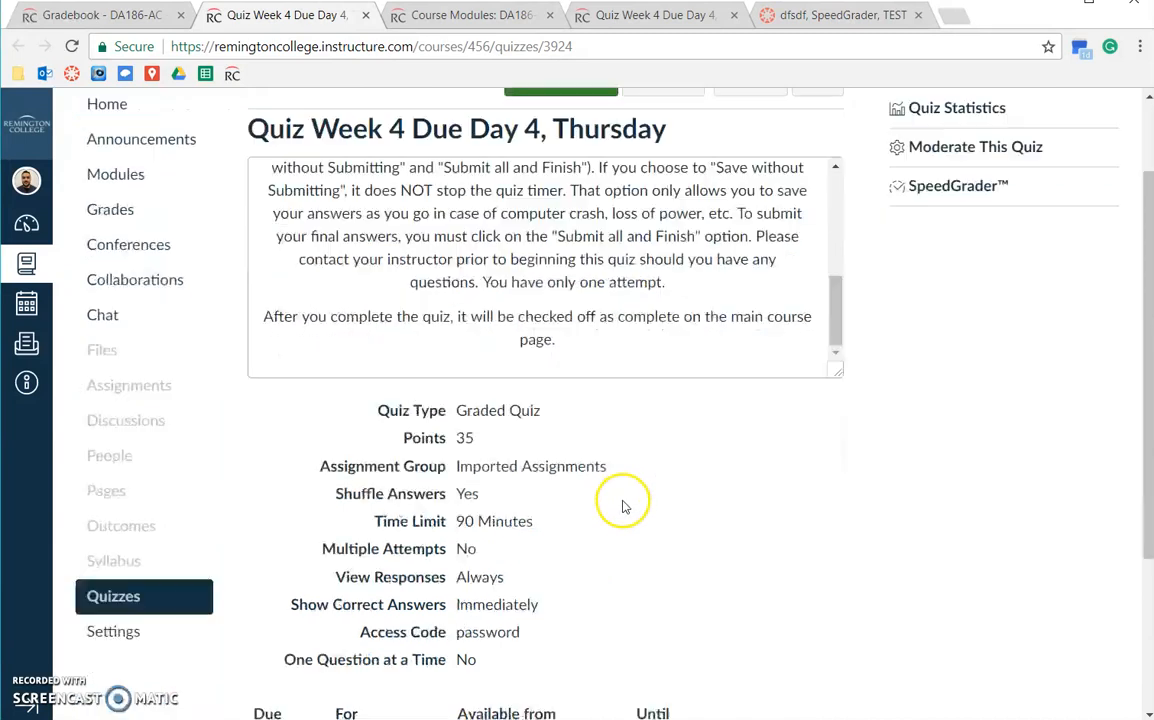
scroll(622, 507, "down", 2)
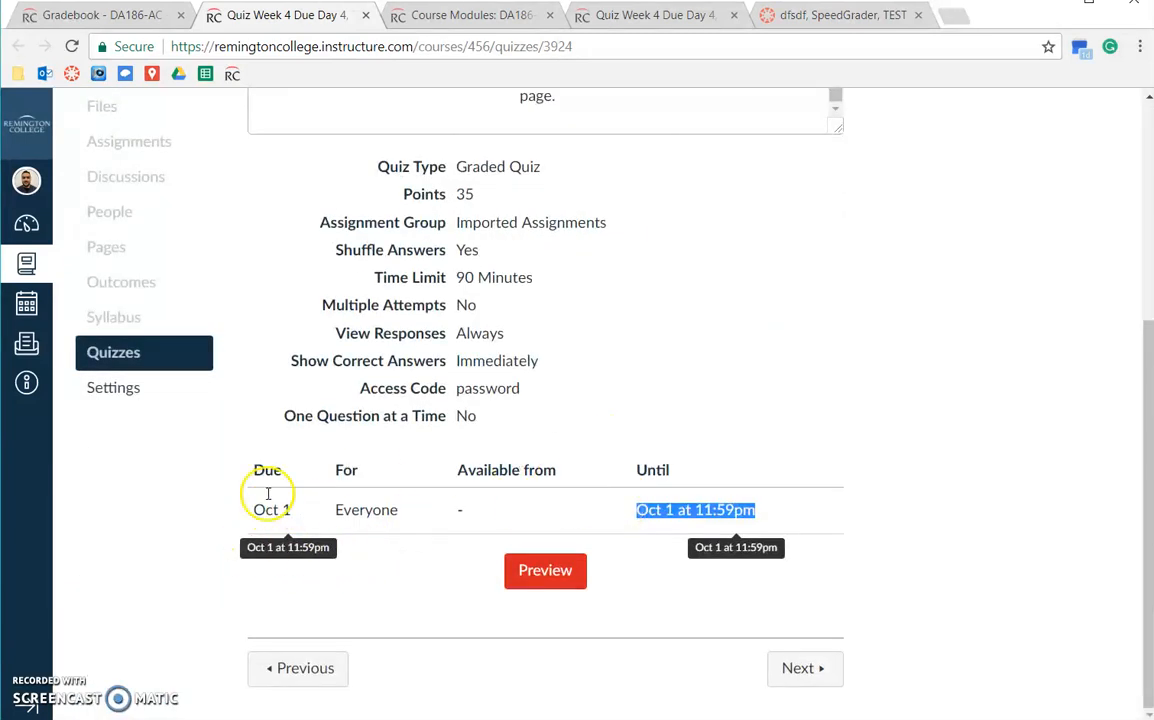
scroll(729, 471, "up", 3)
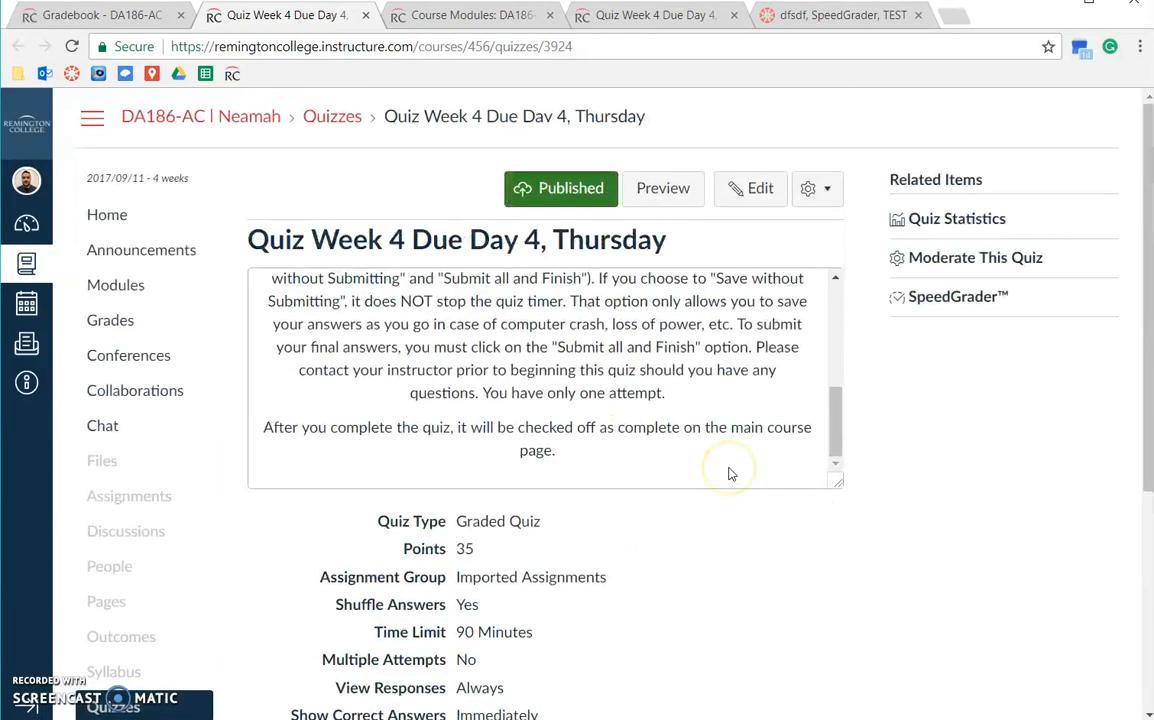
scroll(729, 471, "up", 2)
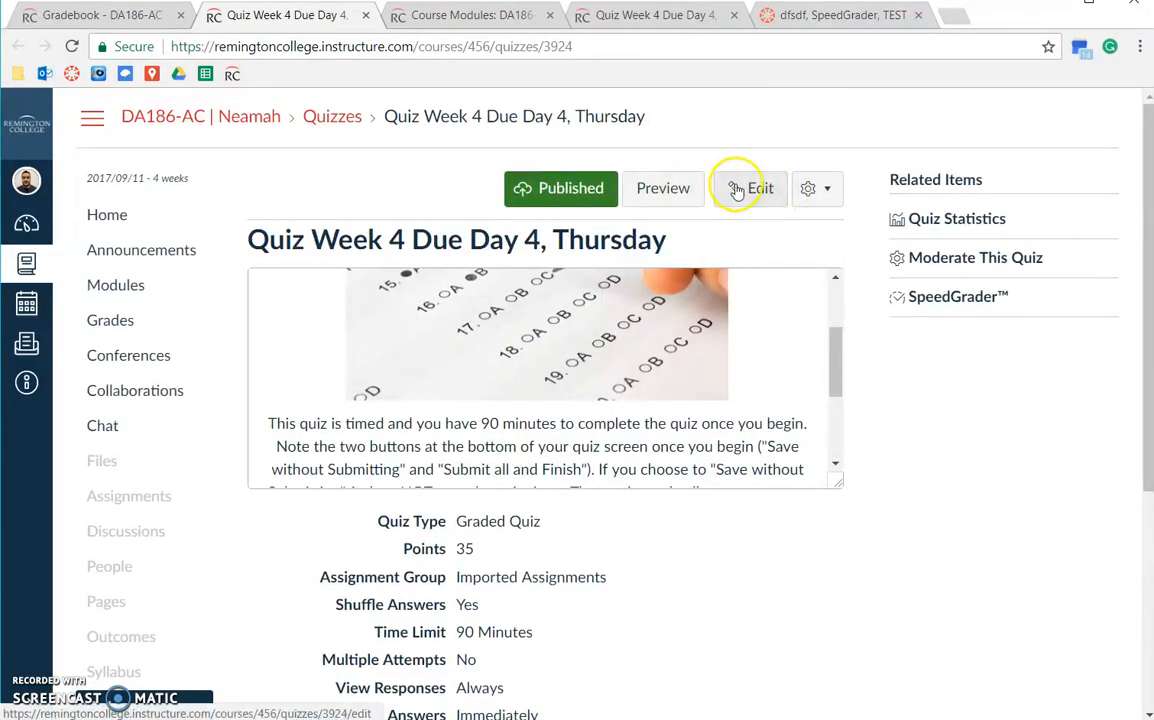
Reopen Quiz Week 4 from its gradebook column in a new tab and confirm it's published, due Oct 1.
left_click(100, 16)
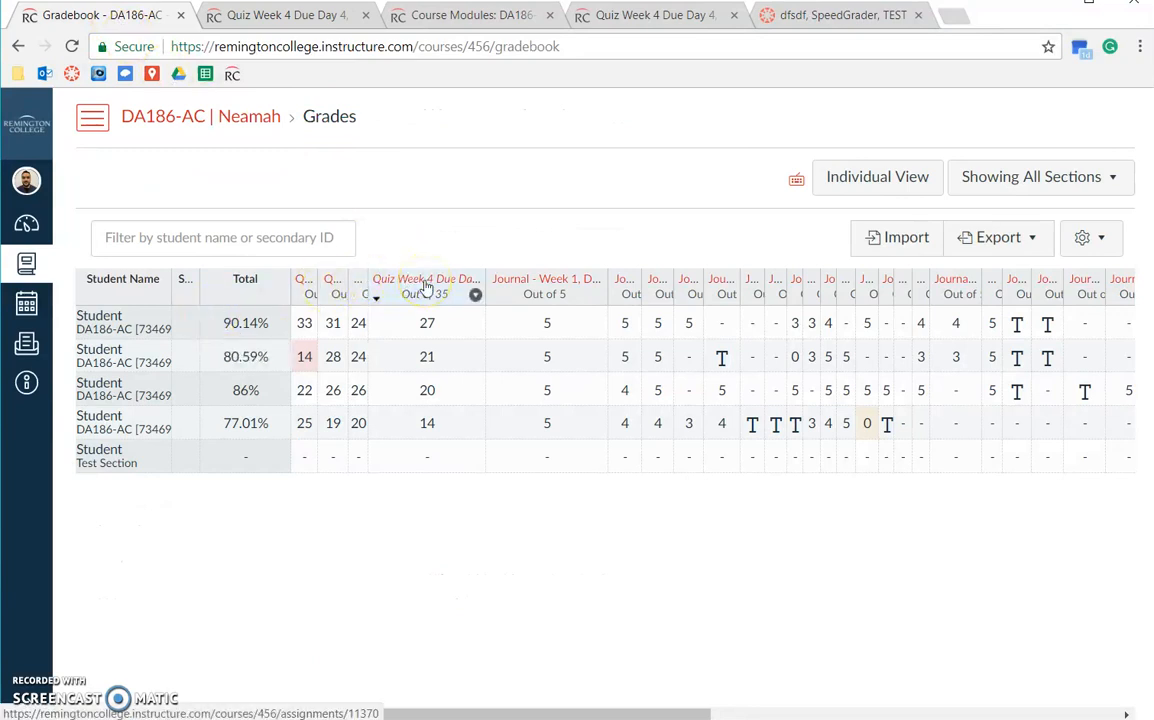
left_click(425, 288, "ctrl")
left_click(362, 16)
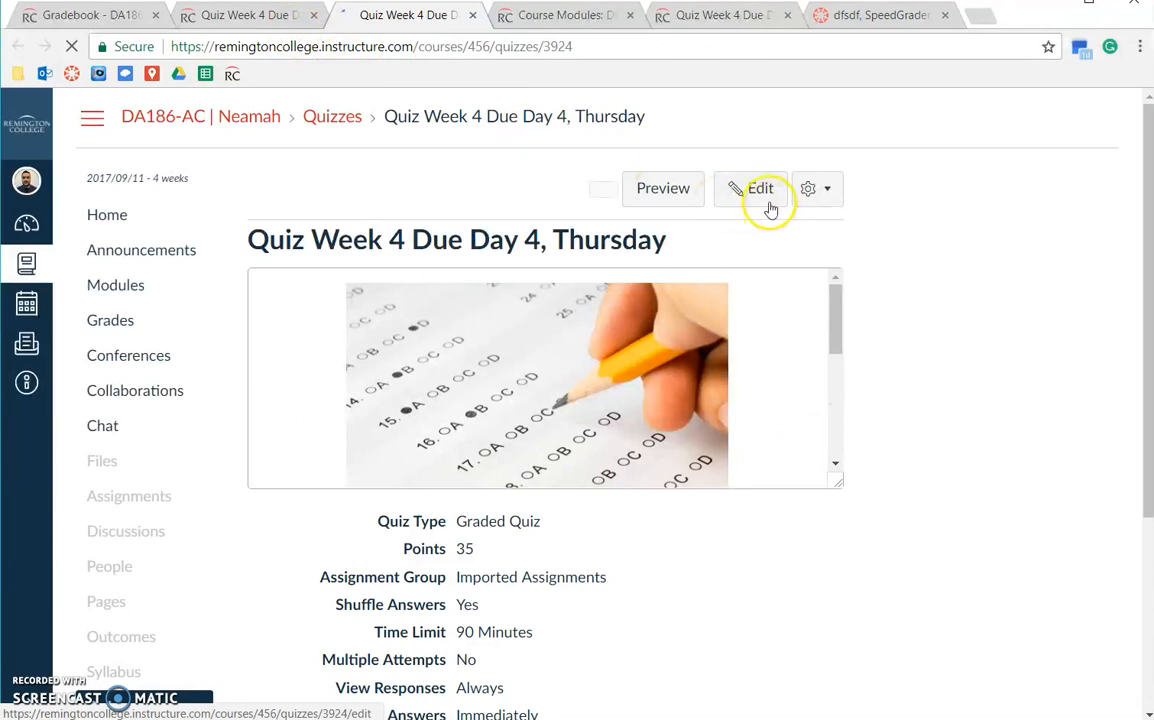
left_click(766, 199)
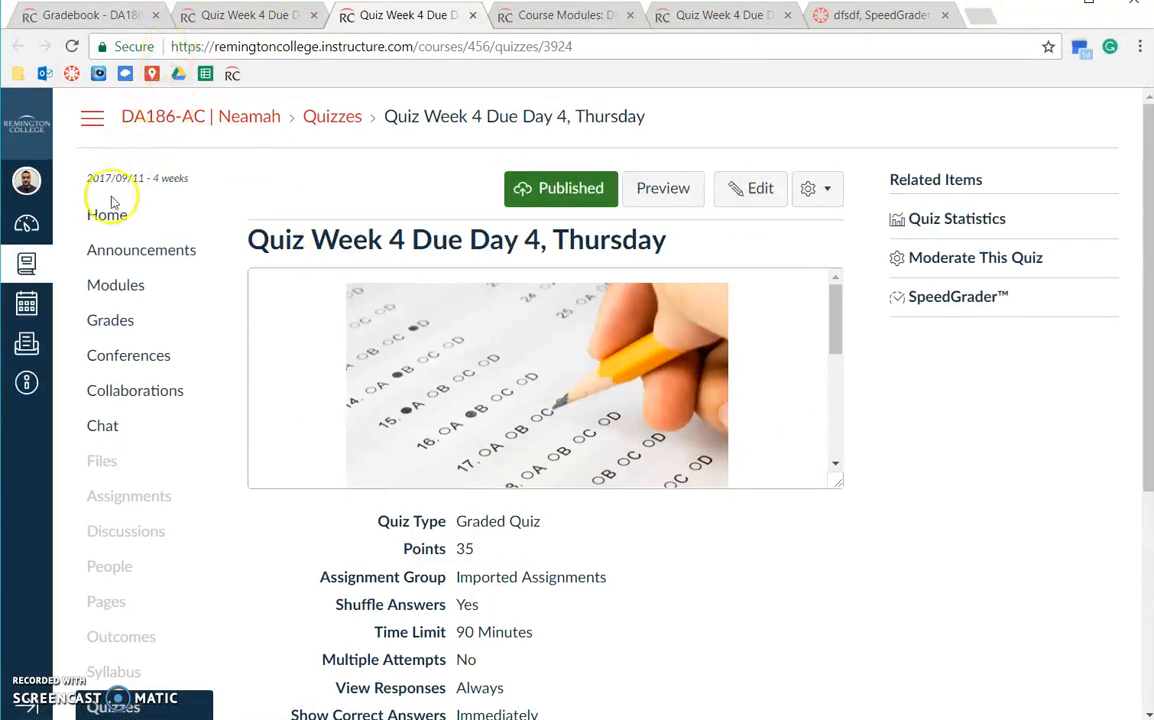
scroll(420, 484, "down", 6)
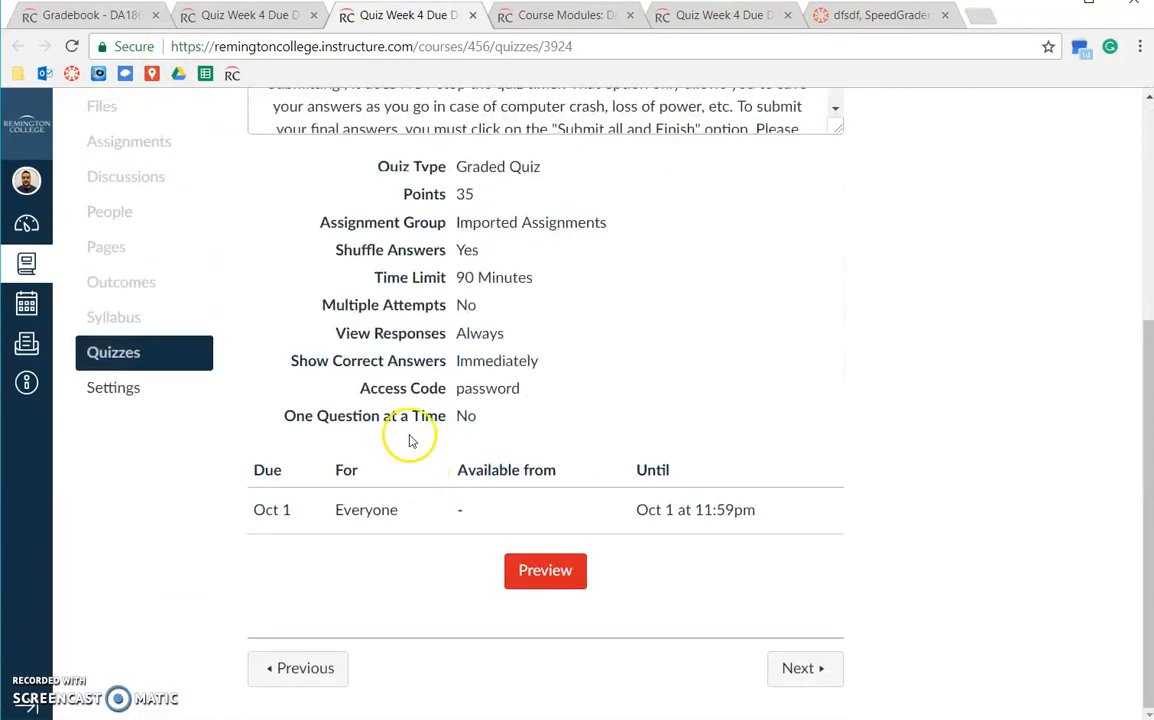
left_click(26, 305, "ctrl")
Move the calendar tab left, expand Undated items, and enable the DA186-AC 2017/10/16 calendar.
left_click_drag(432, 15, 250, 13)
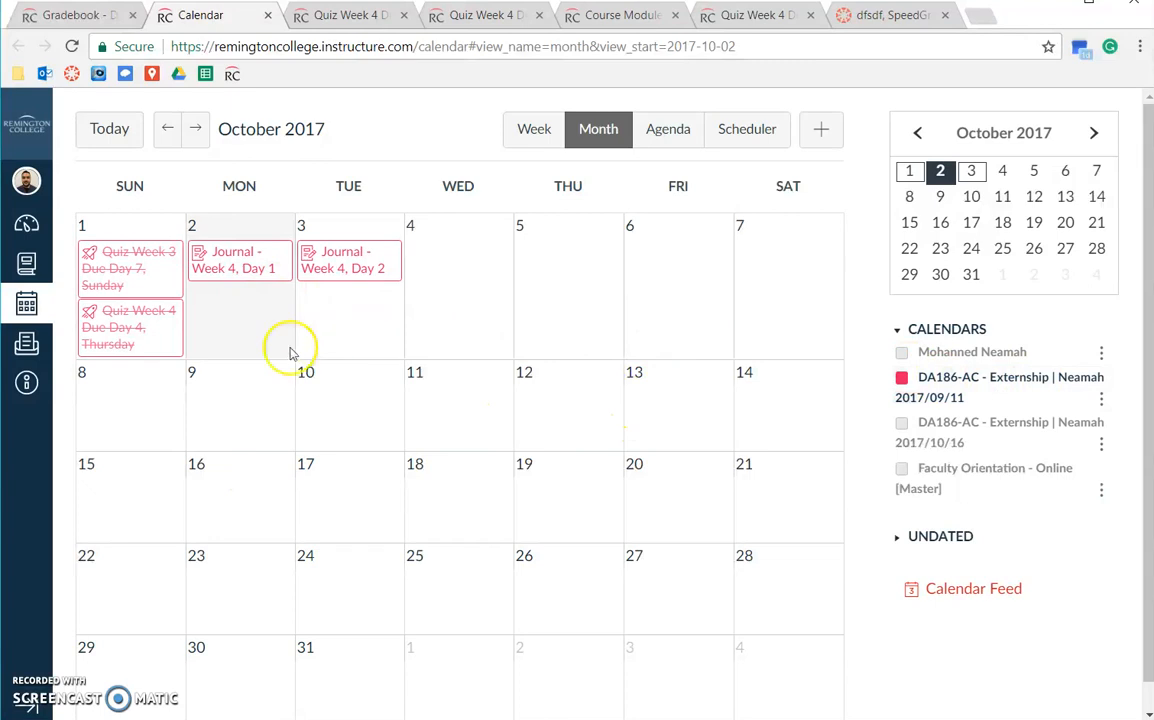
left_click(925, 484)
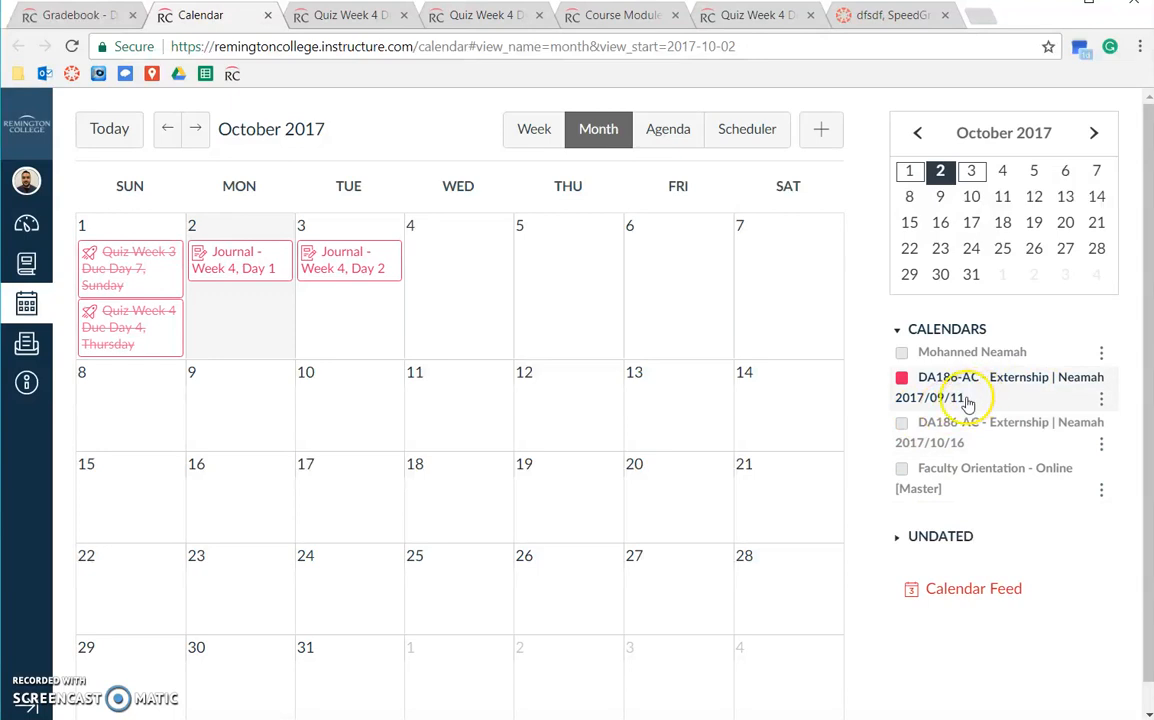
left_click(896, 537)
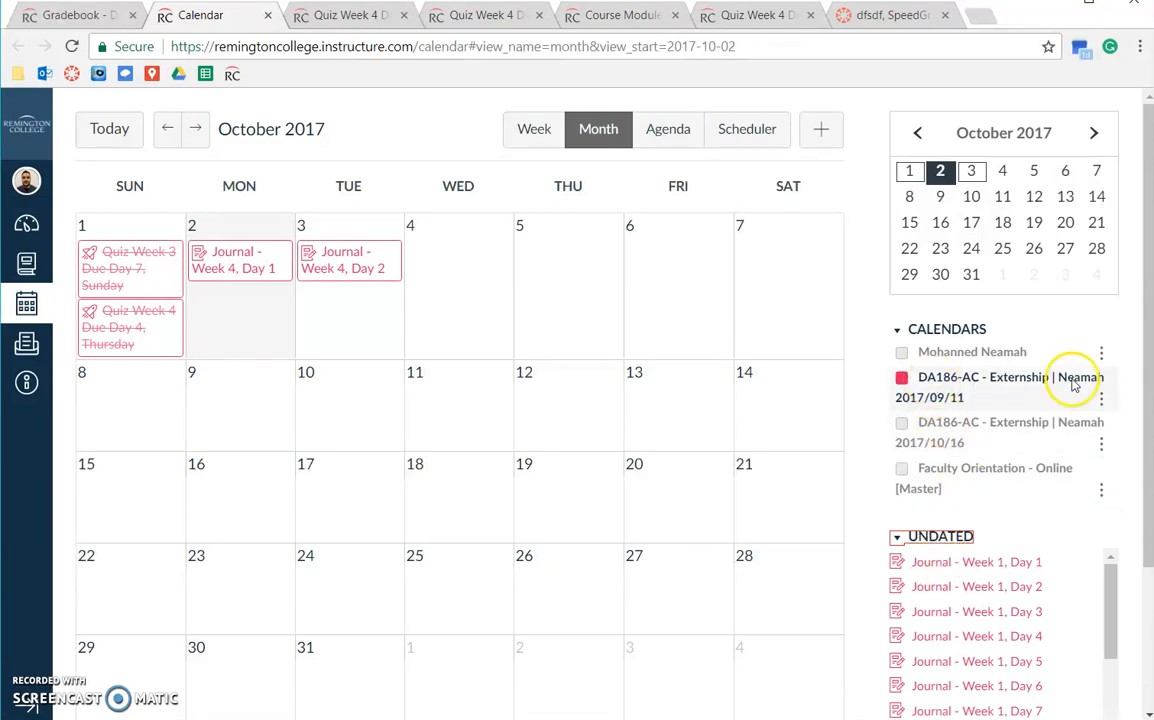
scroll(979, 613, "down", 4)
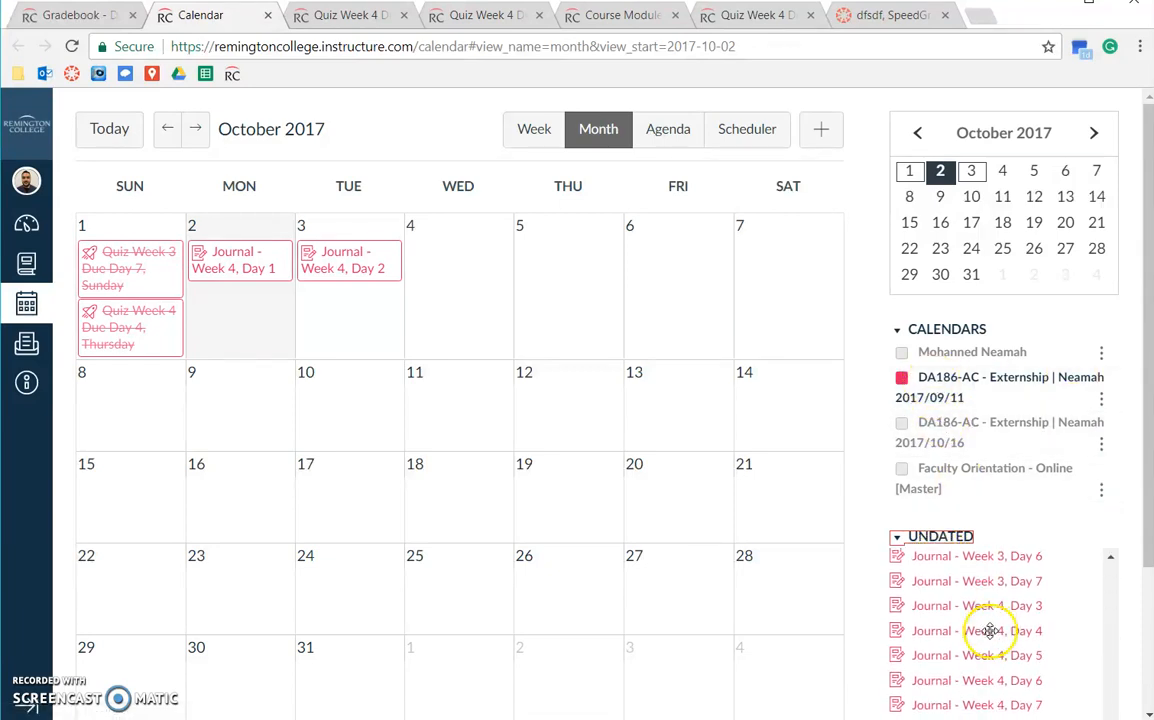
scroll(990, 638, "up", 2)
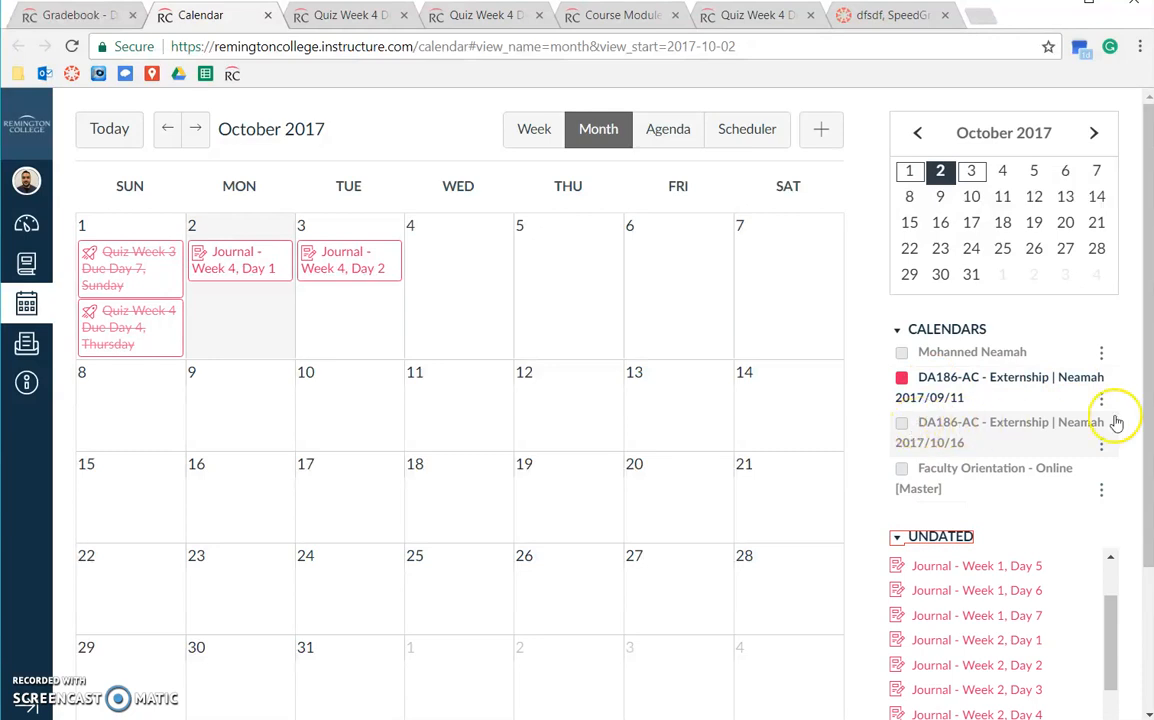
left_click(921, 427)
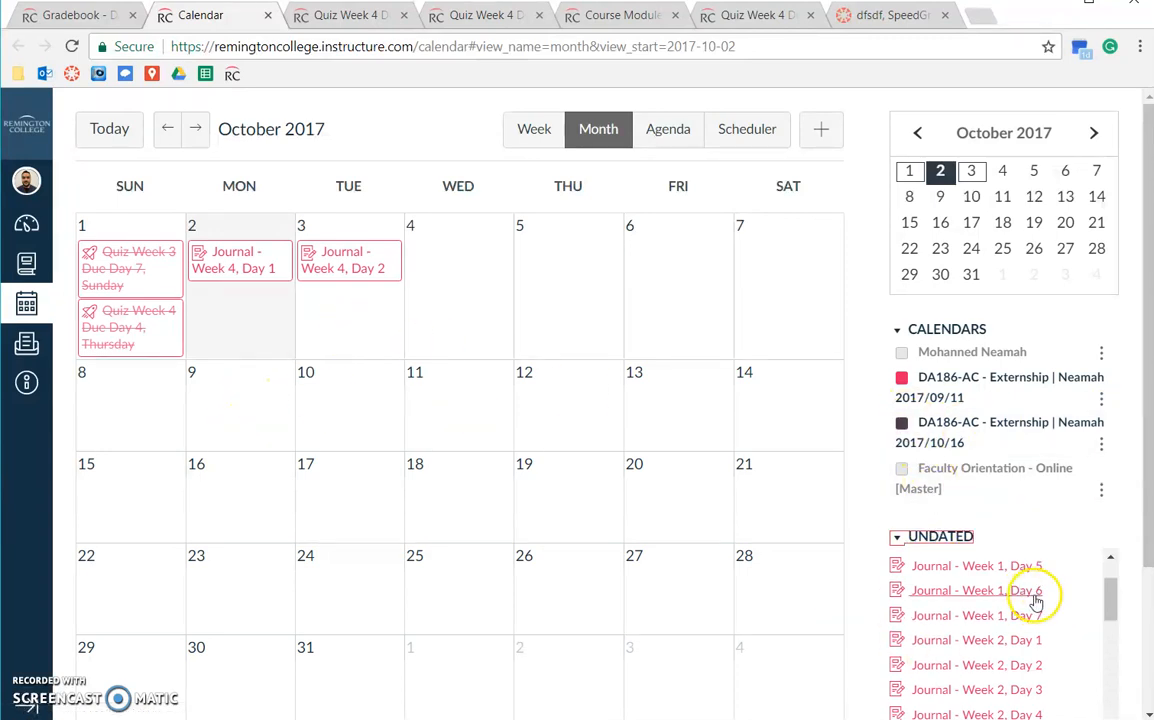
Browse the Undated items list on the October calendar for the 2017/09/11 Externship course.
scroll(1030, 596, "down", 4)
scroll(1033, 596, "up", 5)
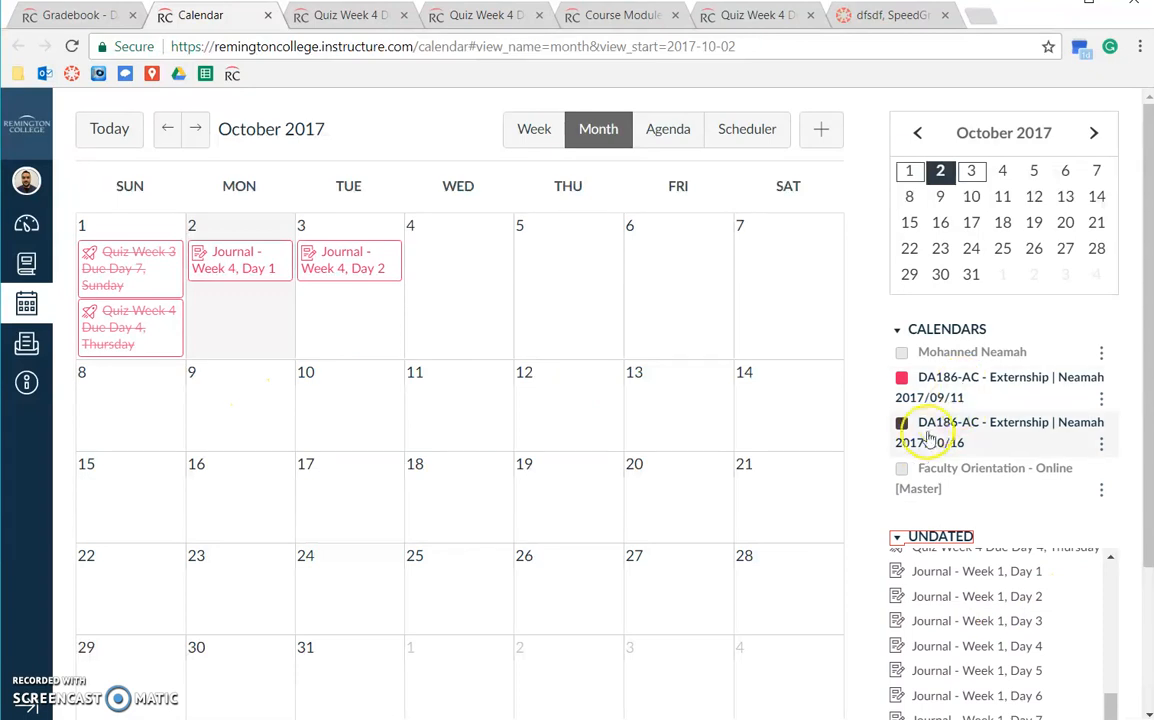
scroll(1010, 590, "down", 3)
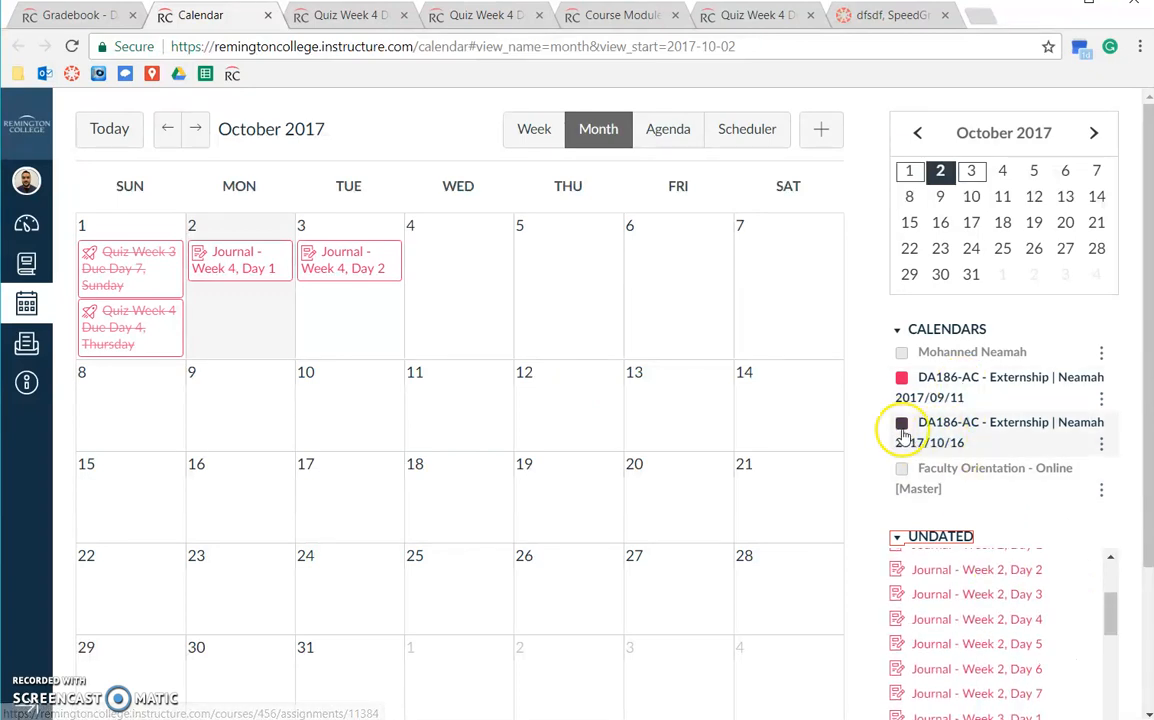
scroll(1028, 672, "up", 3)
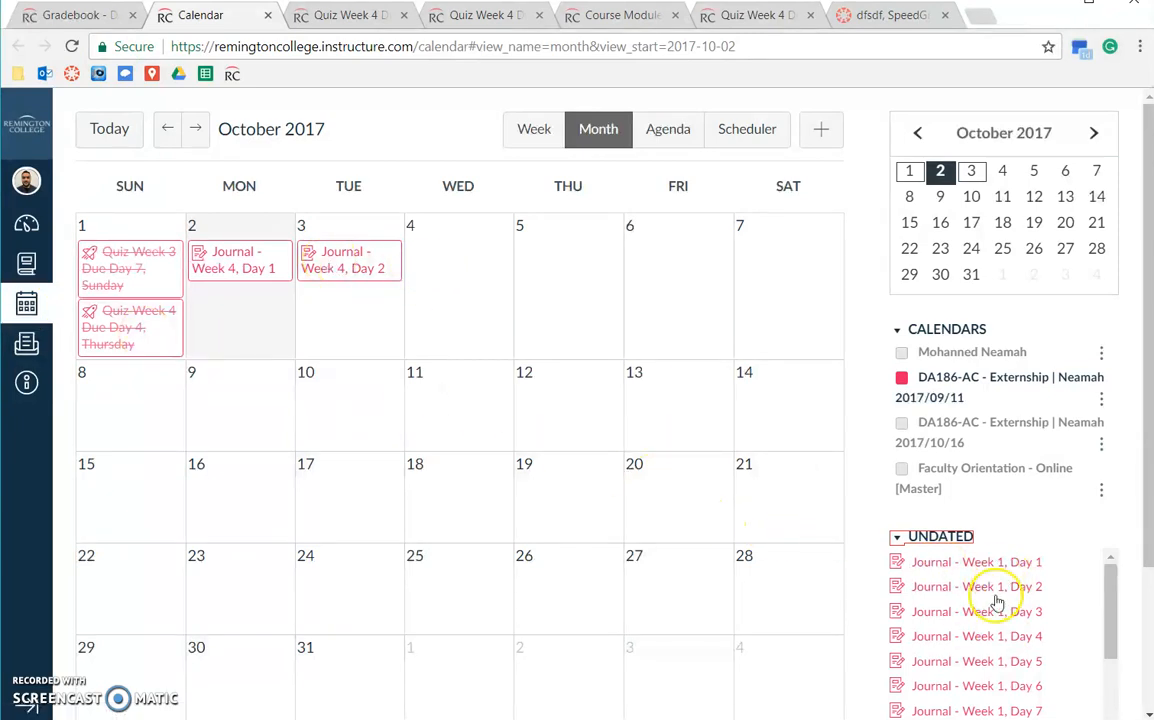
scroll(979, 605, "down", 5)
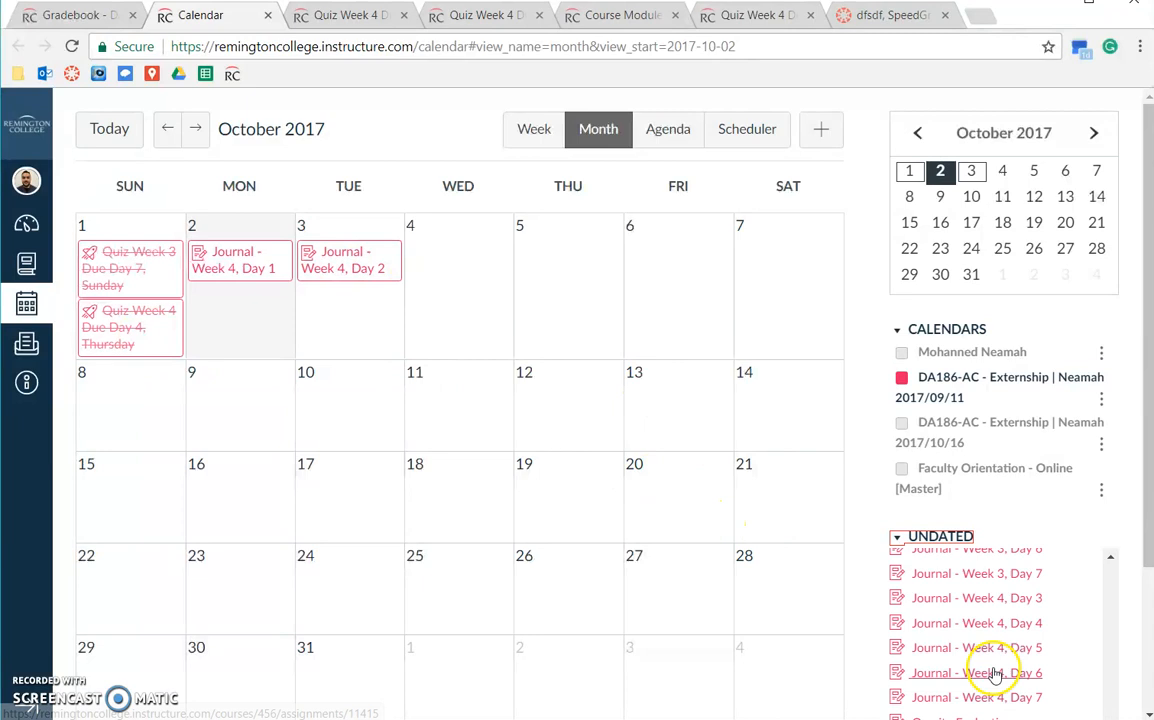
Drag Journal - Week 4, Day 3 from Undated onto Wednesday Oct 4, then reload the calendar.
left_click_drag(966, 600, 484, 272)
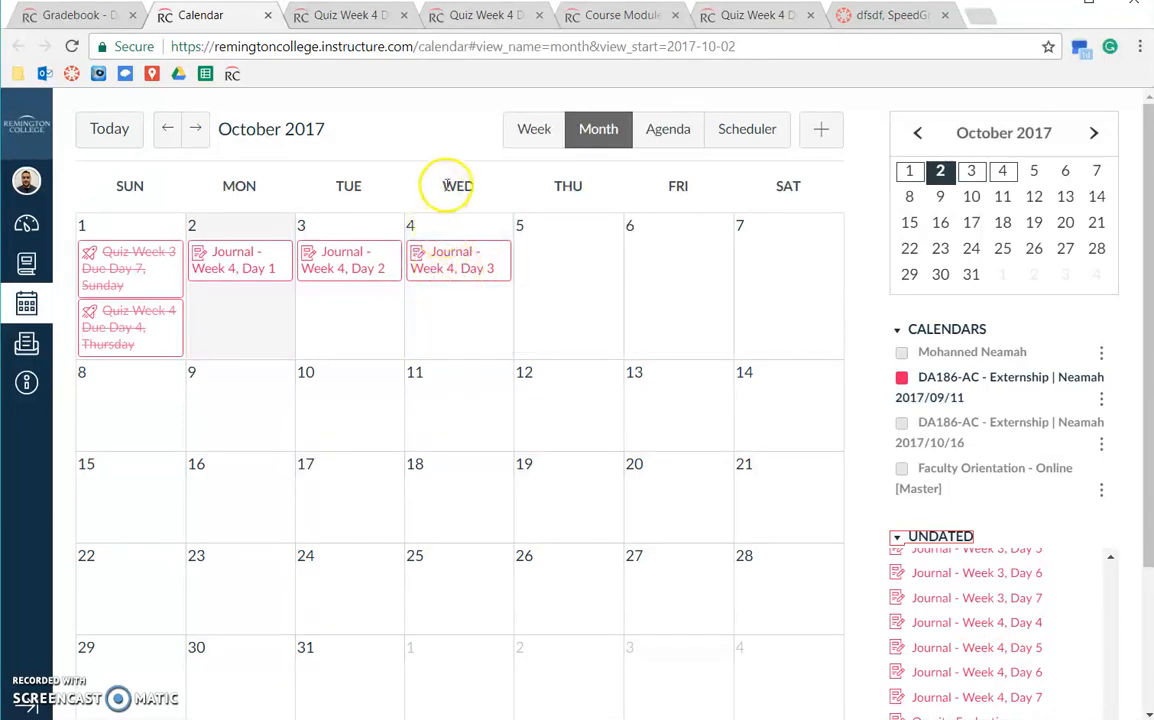
left_click_drag(430, 259, 460, 272)
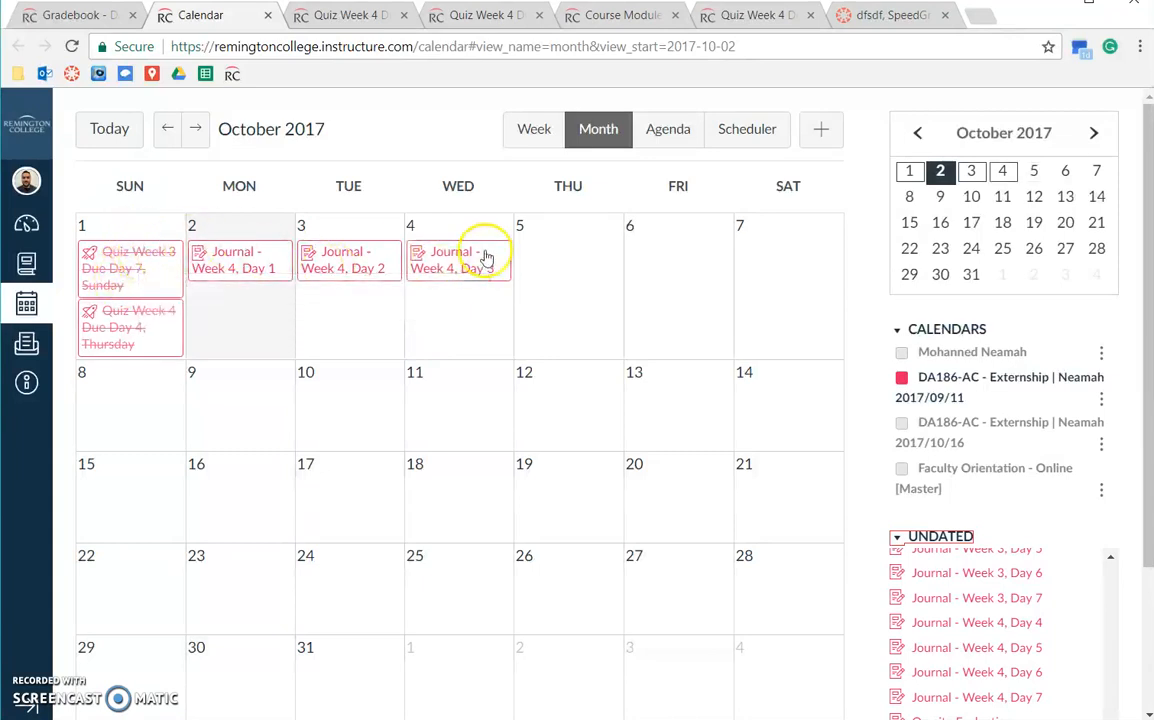
left_click(30, 307)
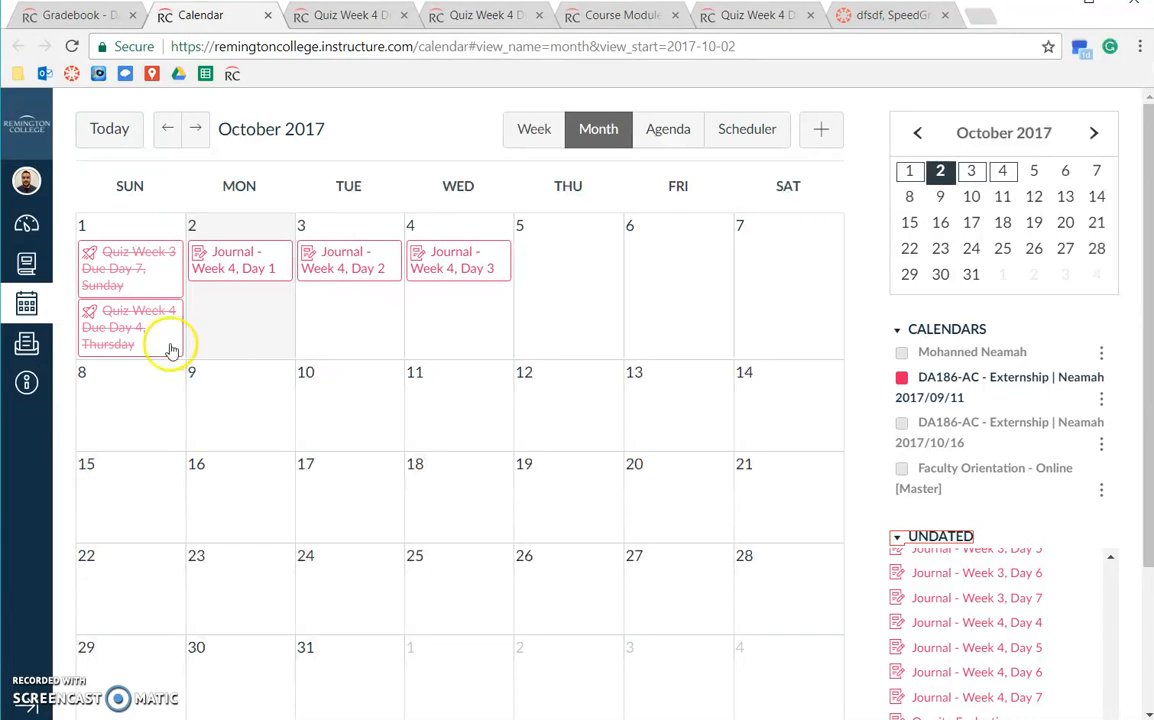
Edit the Quiz Week 3 Due Day 7, Sunday calendar event and go to its full quiz editor via More Options.
left_click(134, 255)
scroll(45, 428, "down", 2)
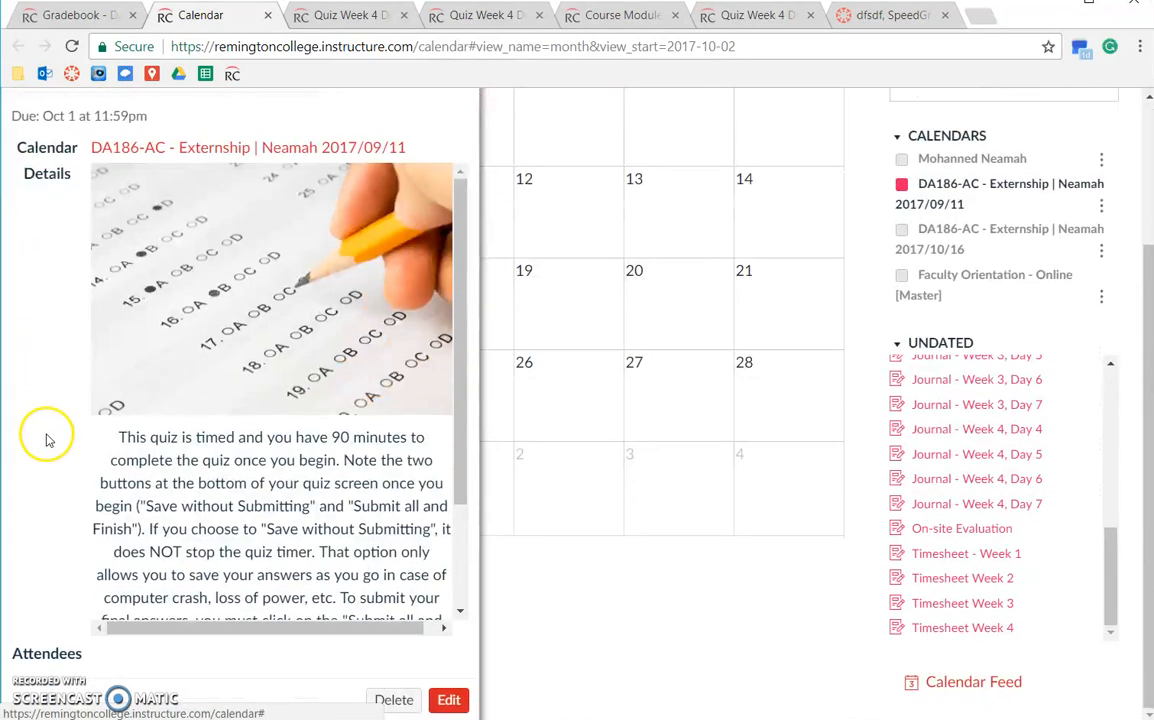
left_click(449, 701)
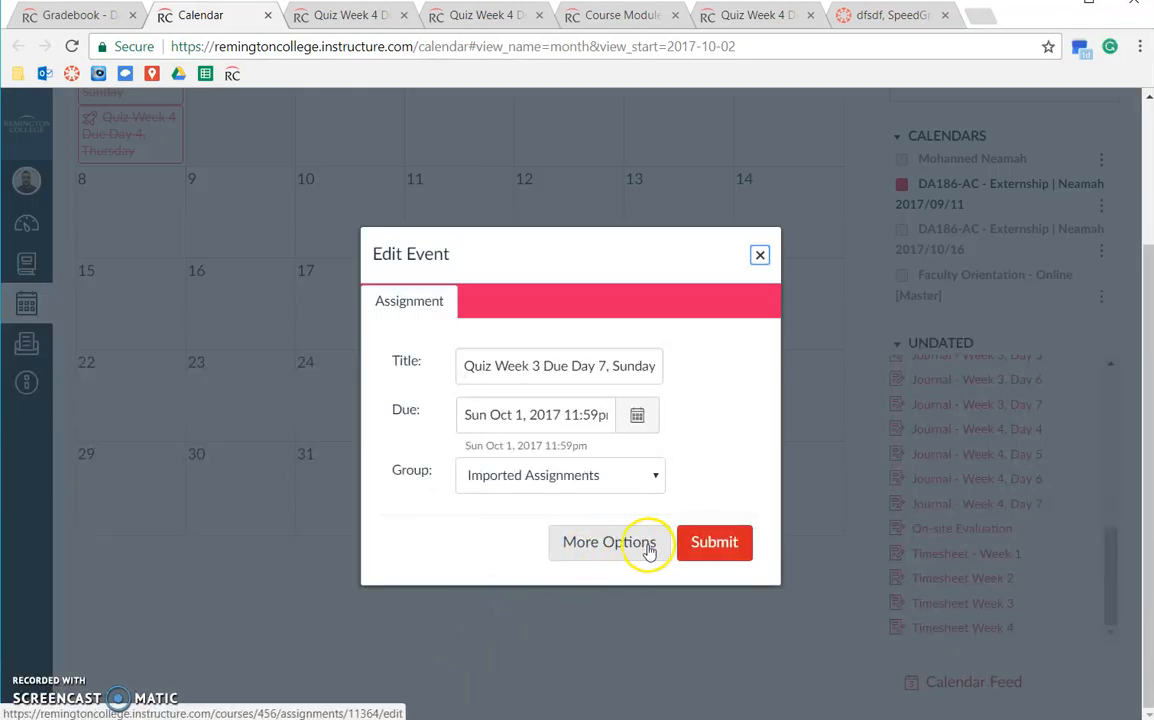
left_click(338, 15)
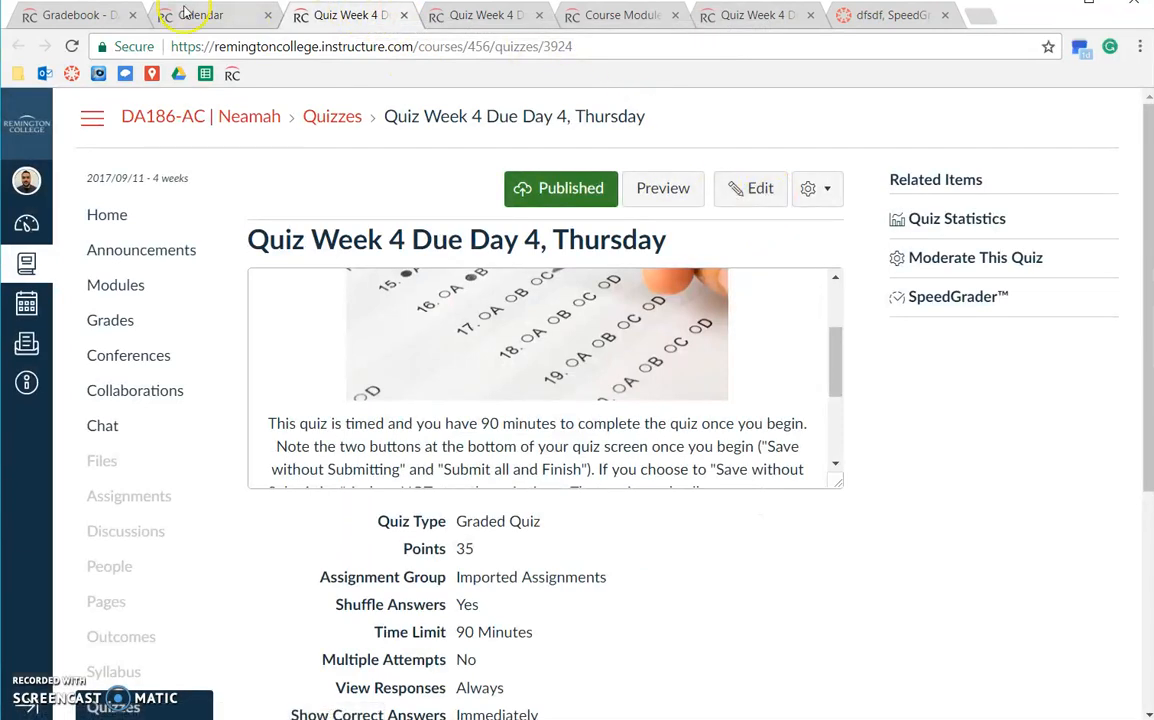
left_click(741, 192)
left_click(188, 17)
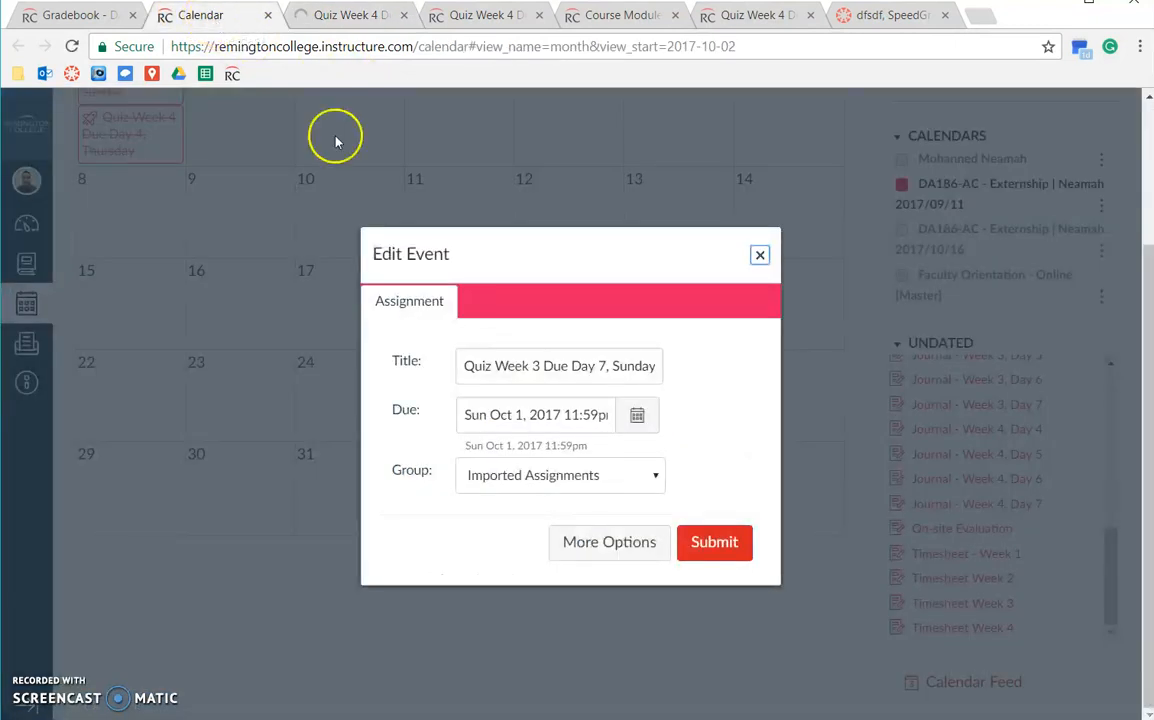
left_click(590, 550)
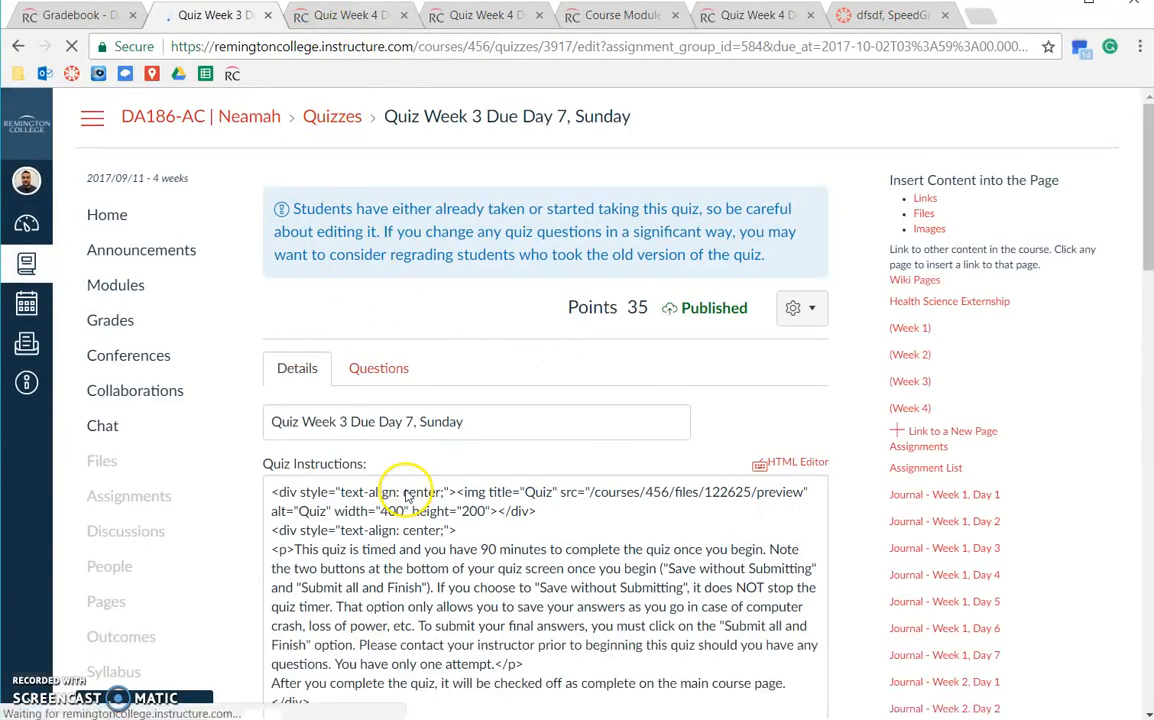
left_click(366, 15)
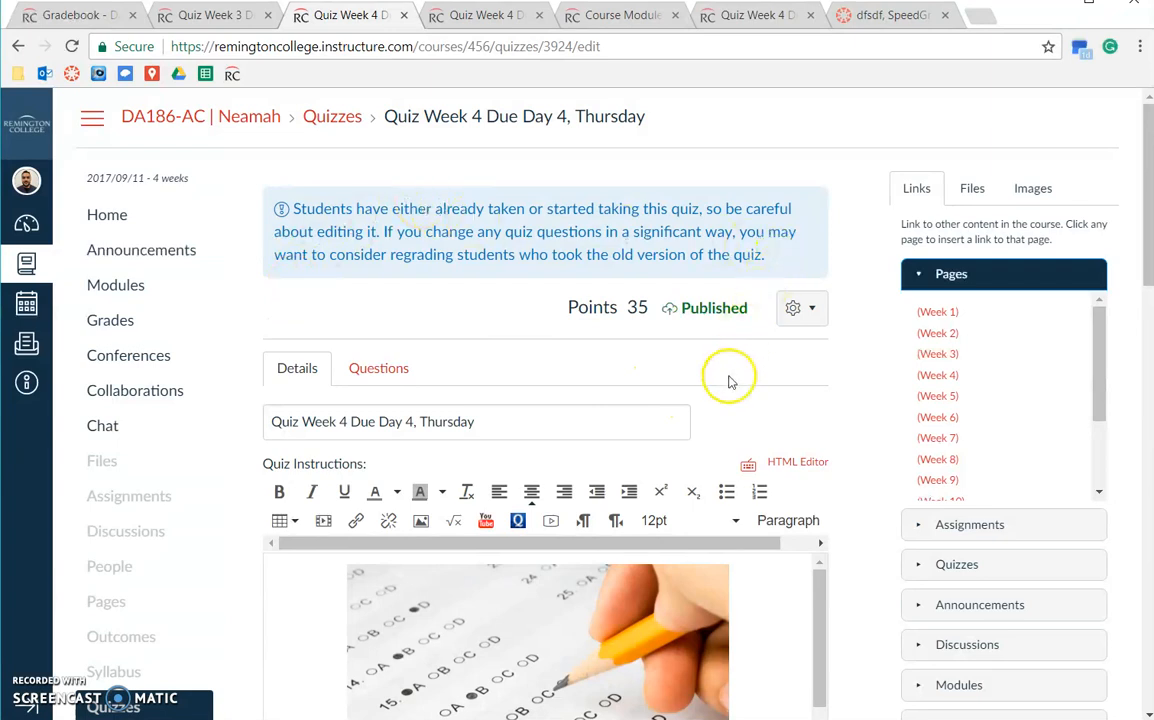
scroll(744, 373, "down", 5)
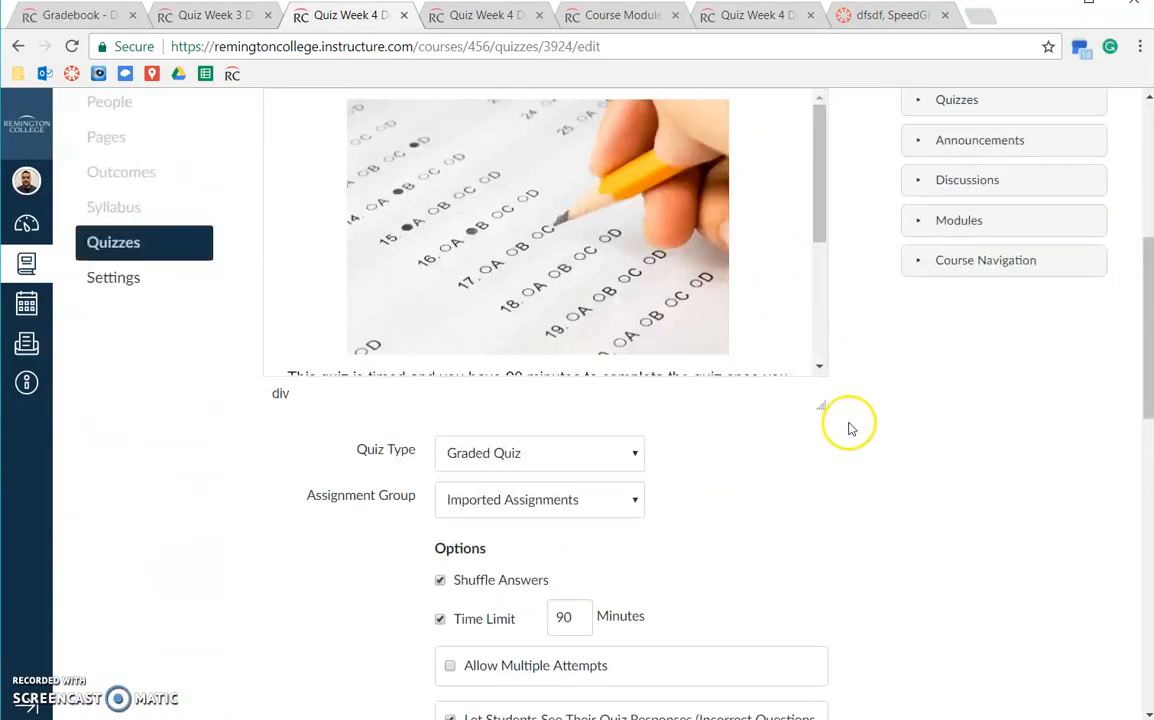
scroll(850, 428, "down", 2)
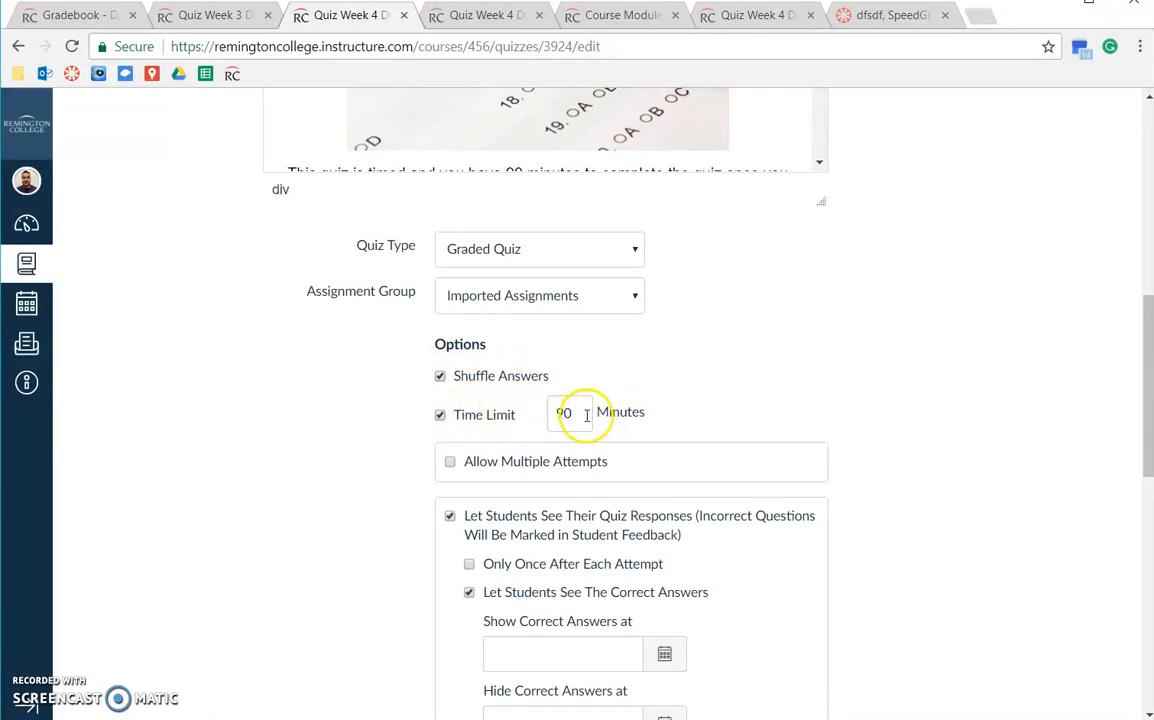
scroll(587, 415, "down", 2)
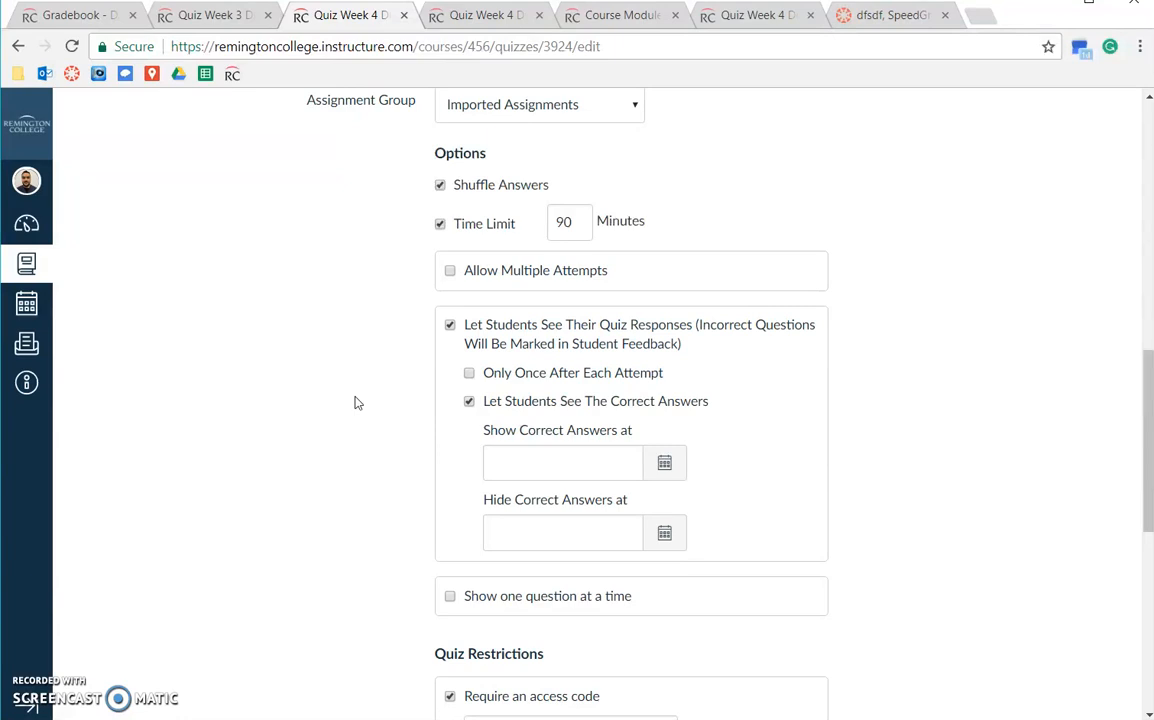
left_click(462, 271)
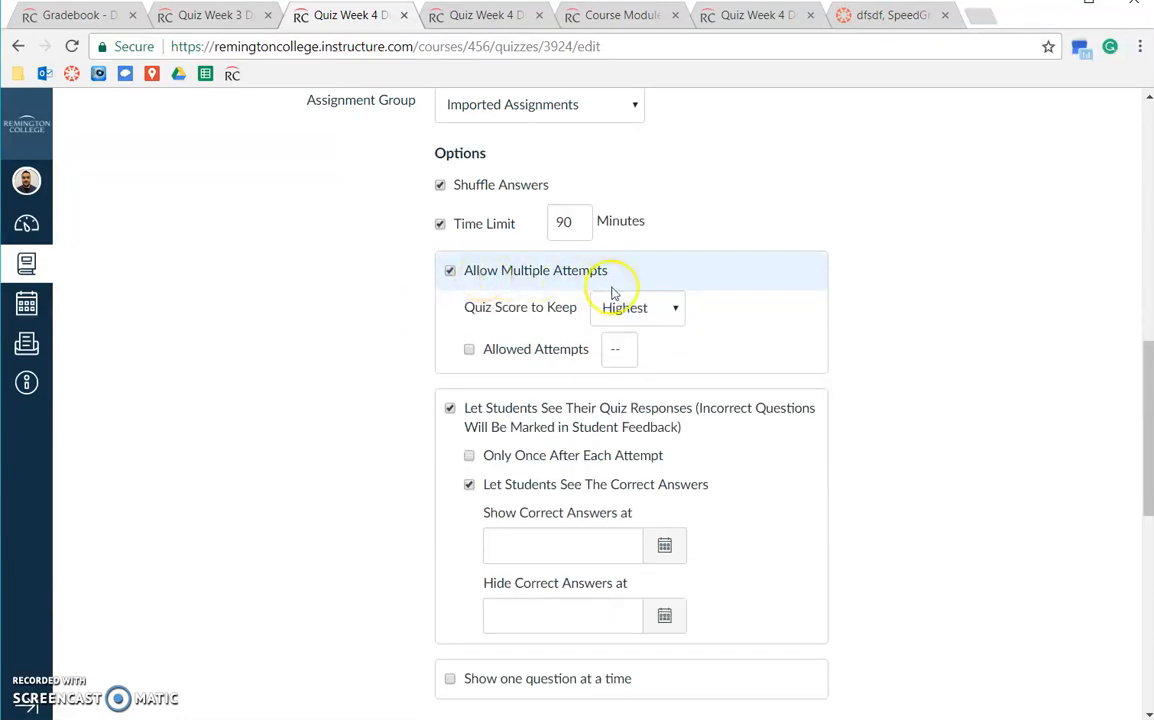
left_click(662, 311)
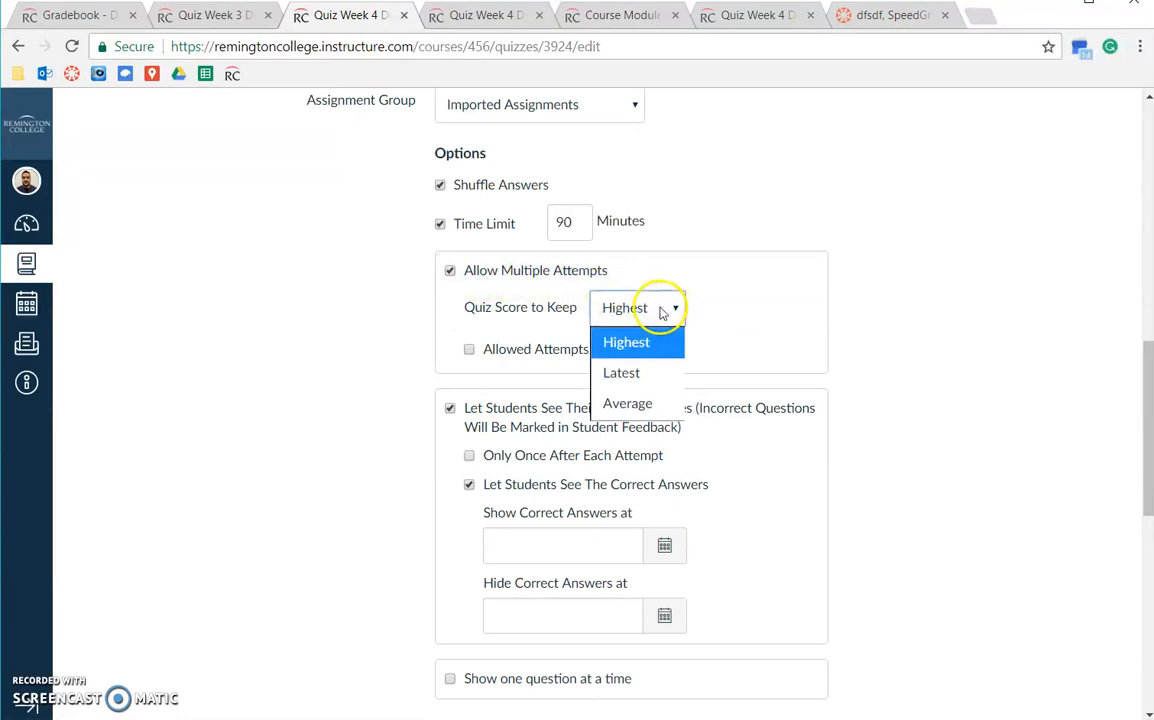
left_click(642, 356)
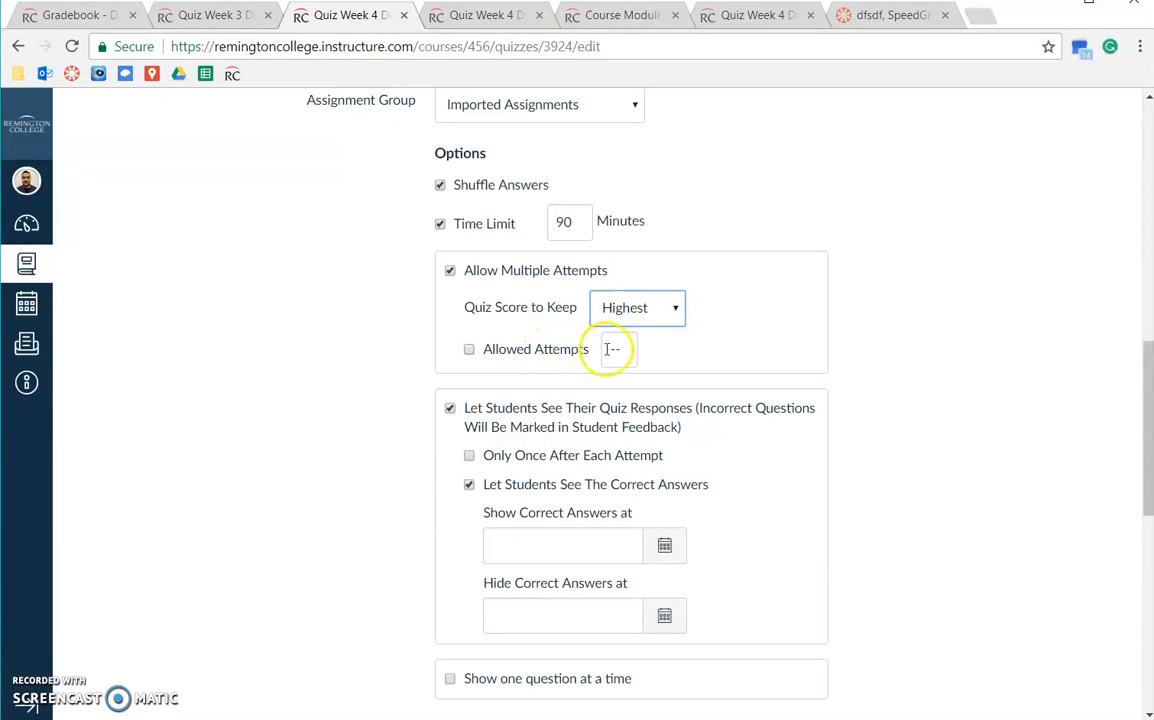
left_click(450, 272)
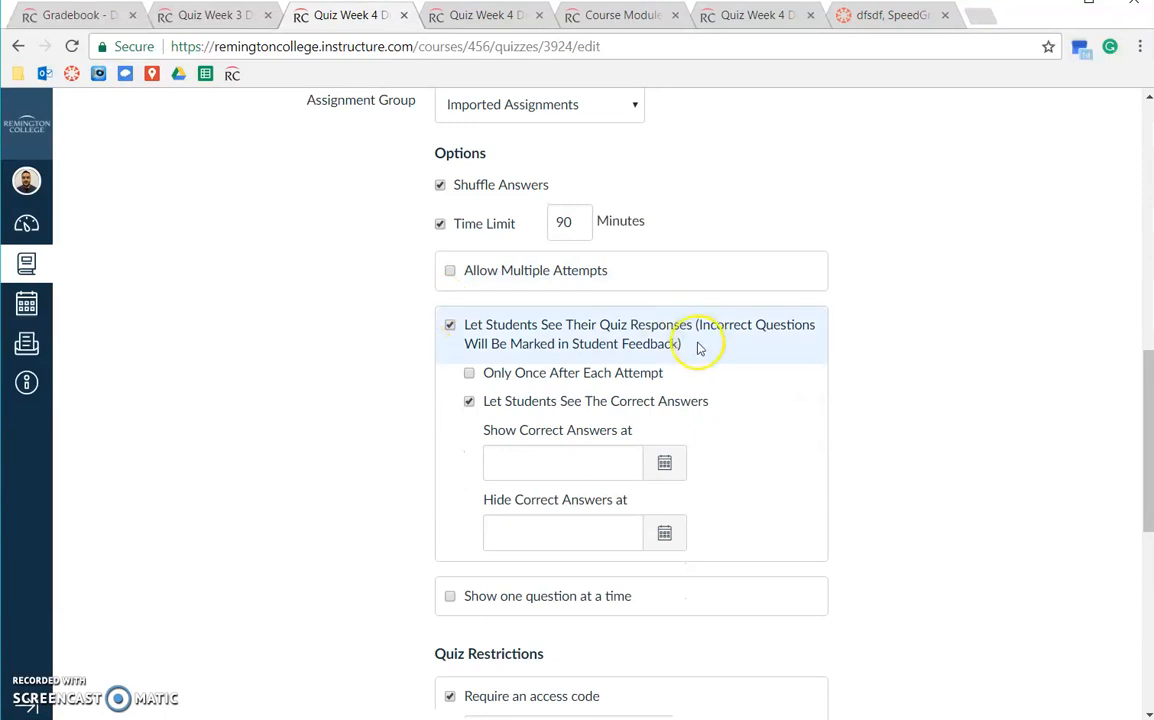
scroll(704, 342, "down", 1)
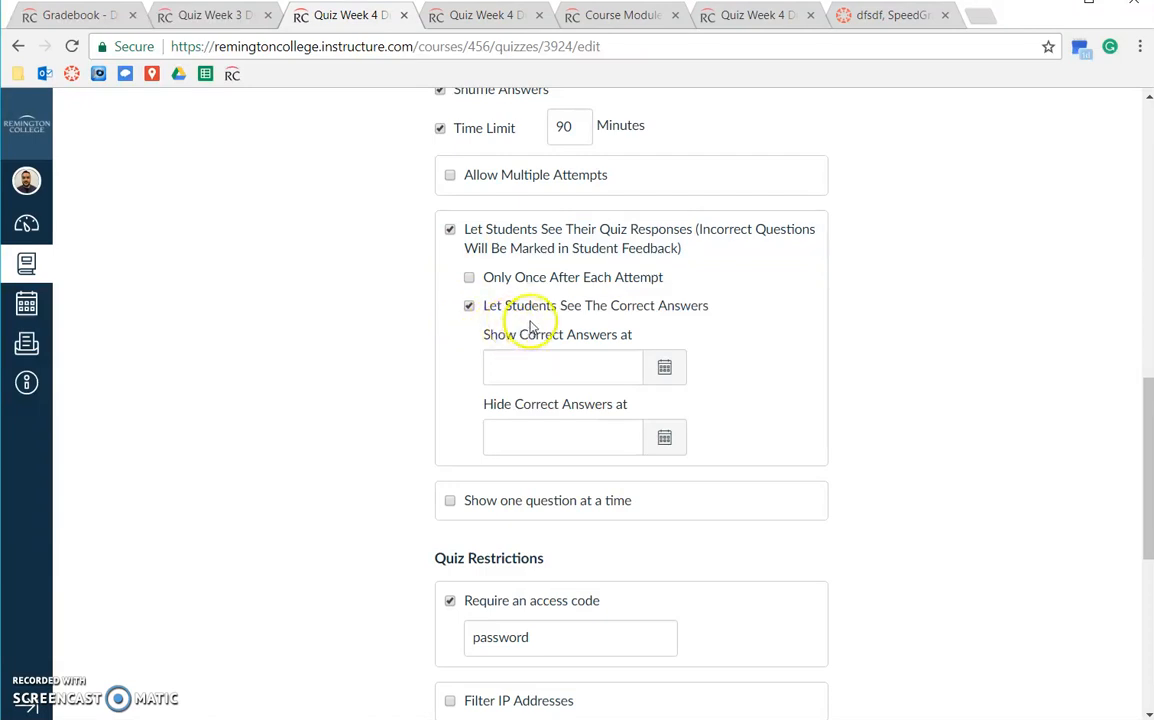
left_click_drag(497, 312, 734, 314)
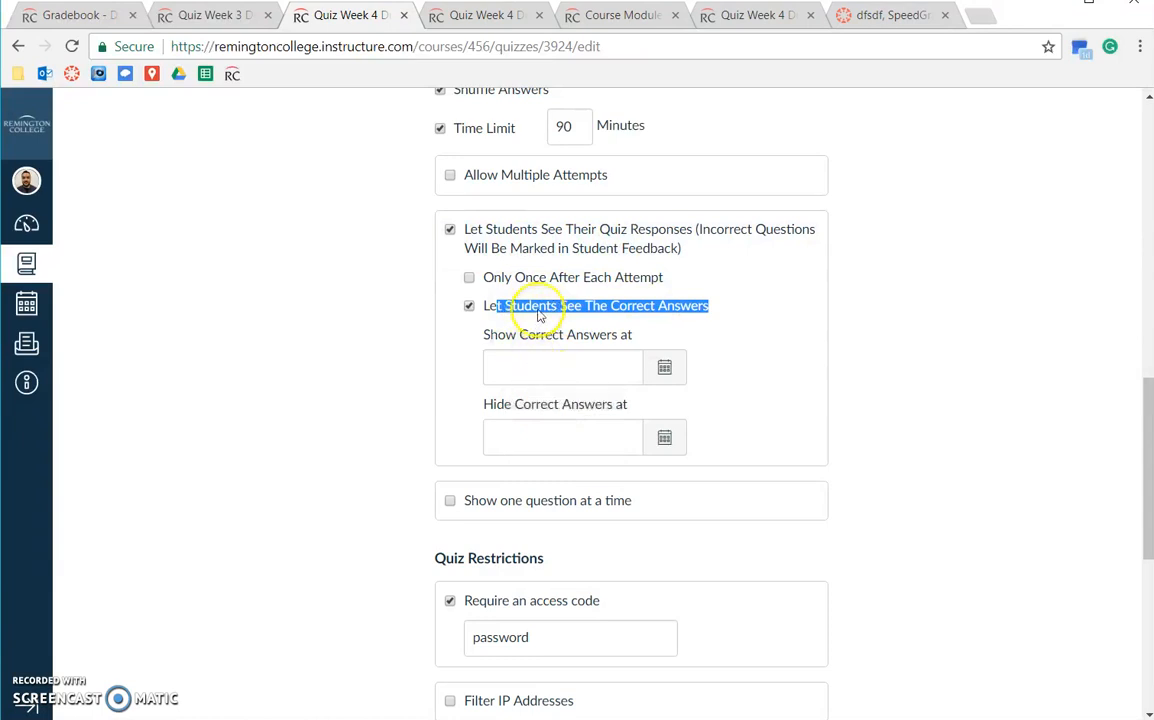
left_click(470, 307)
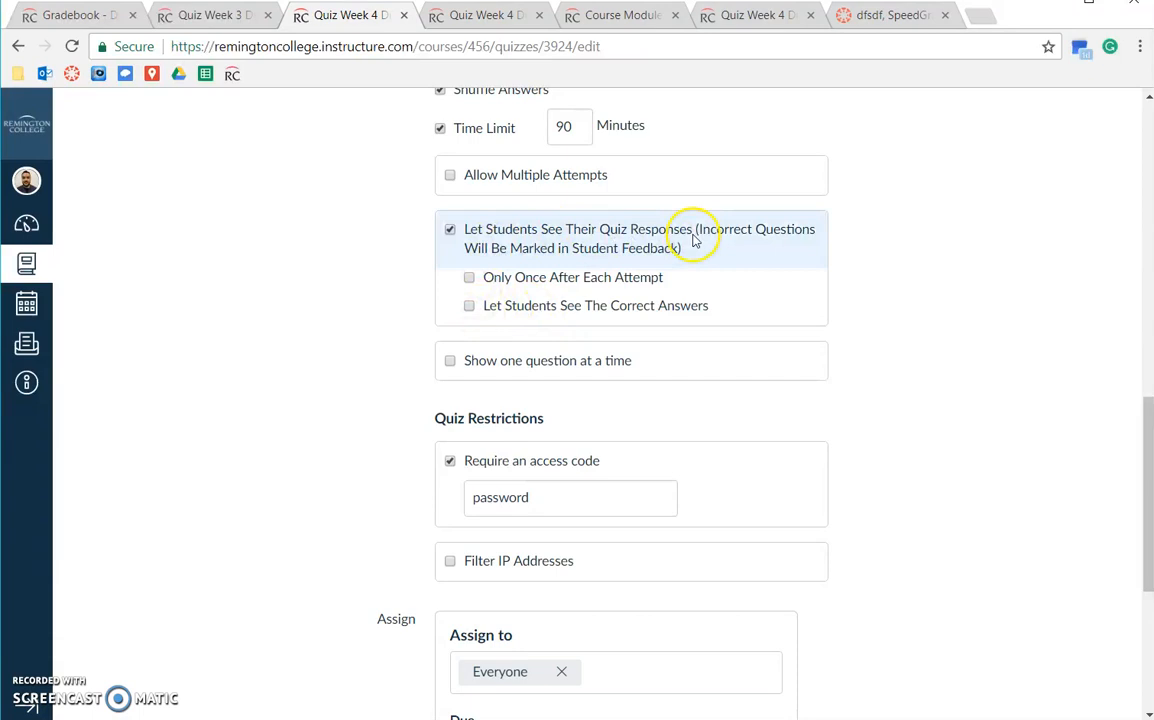
left_click(478, 307)
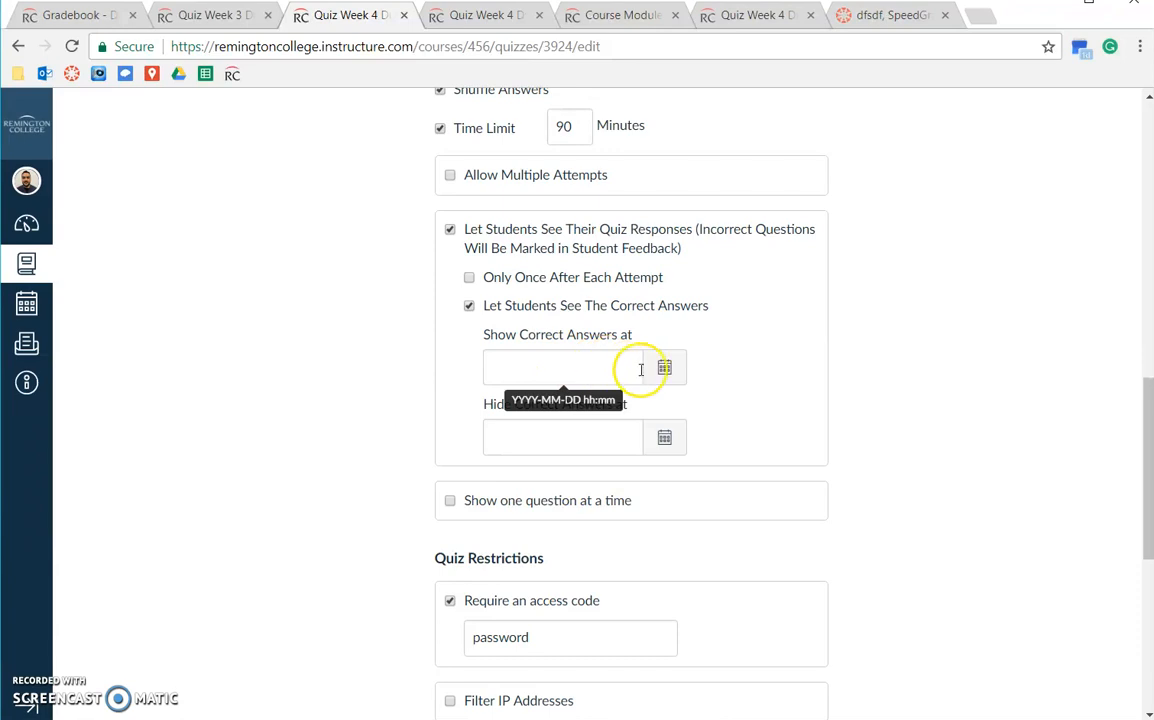
left_click_drag(488, 335, 600, 332)
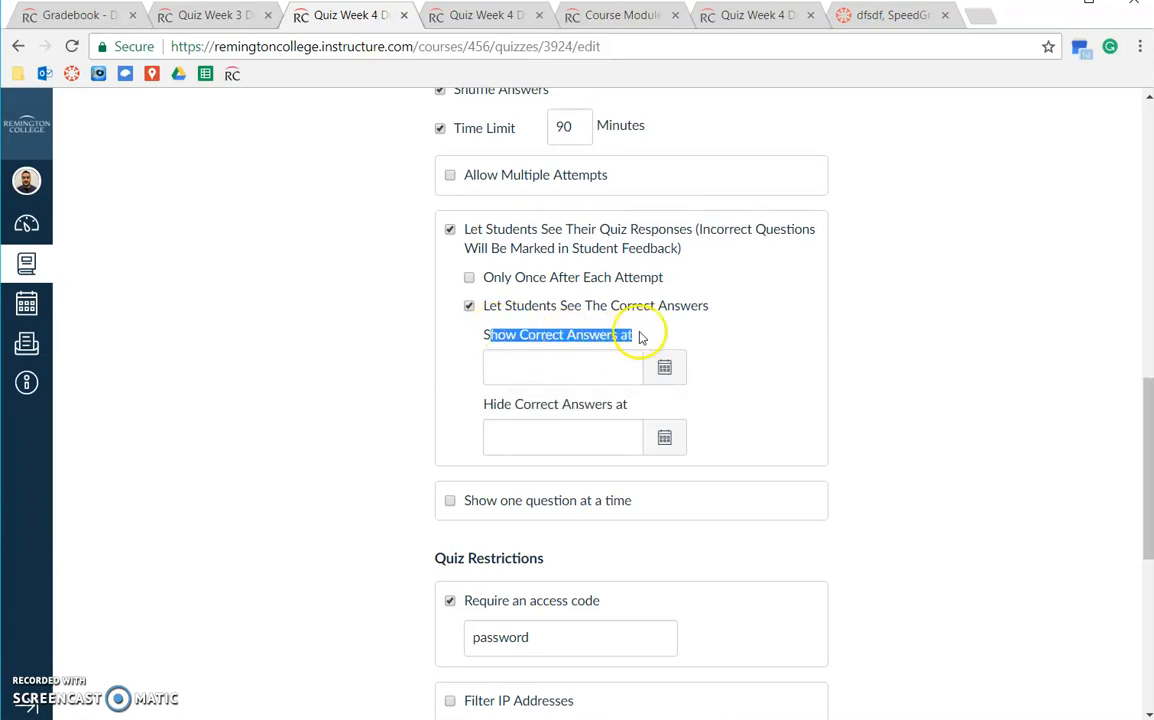
left_click(664, 434)
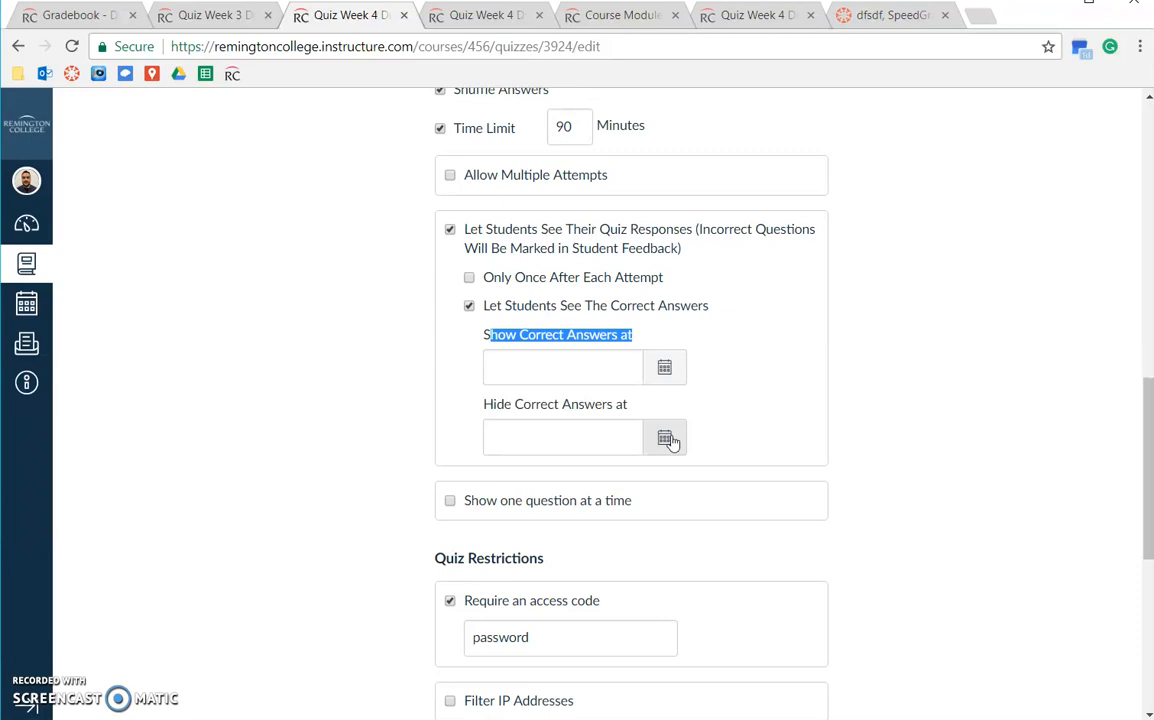
left_click(358, 421)
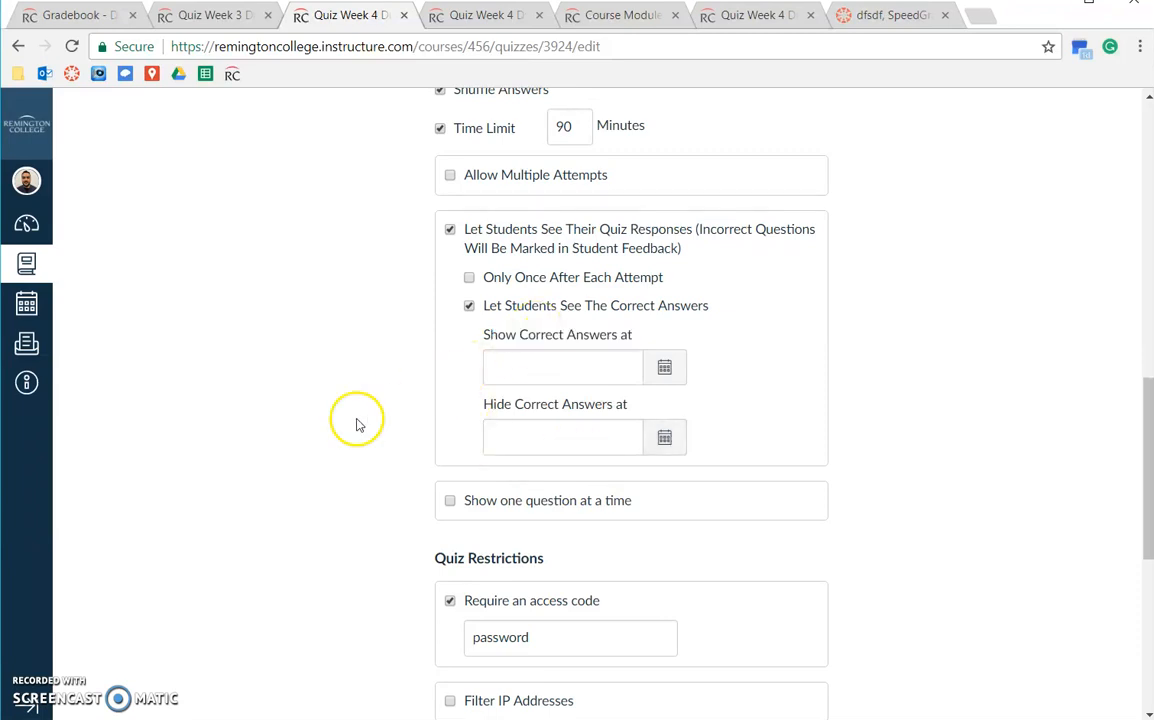
scroll(870, 425, "down", 3)
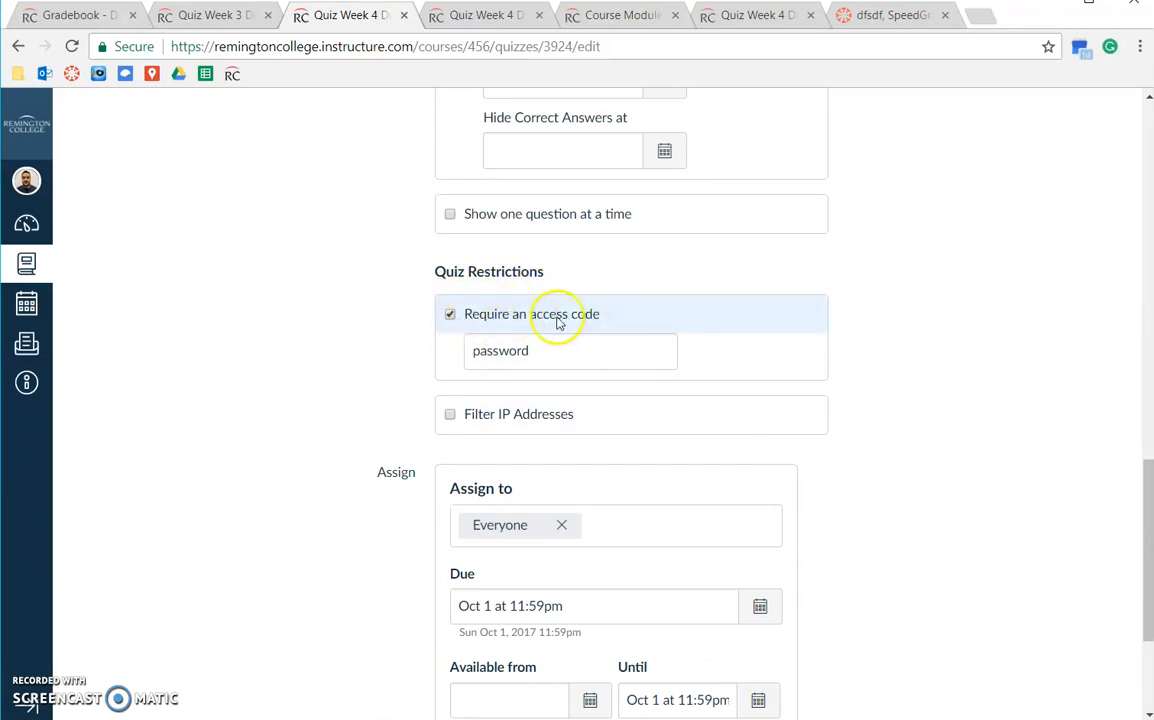
Replace the end of the quiz's access code with 'www'.
left_click_drag(536, 355, 495, 357)
type("www")
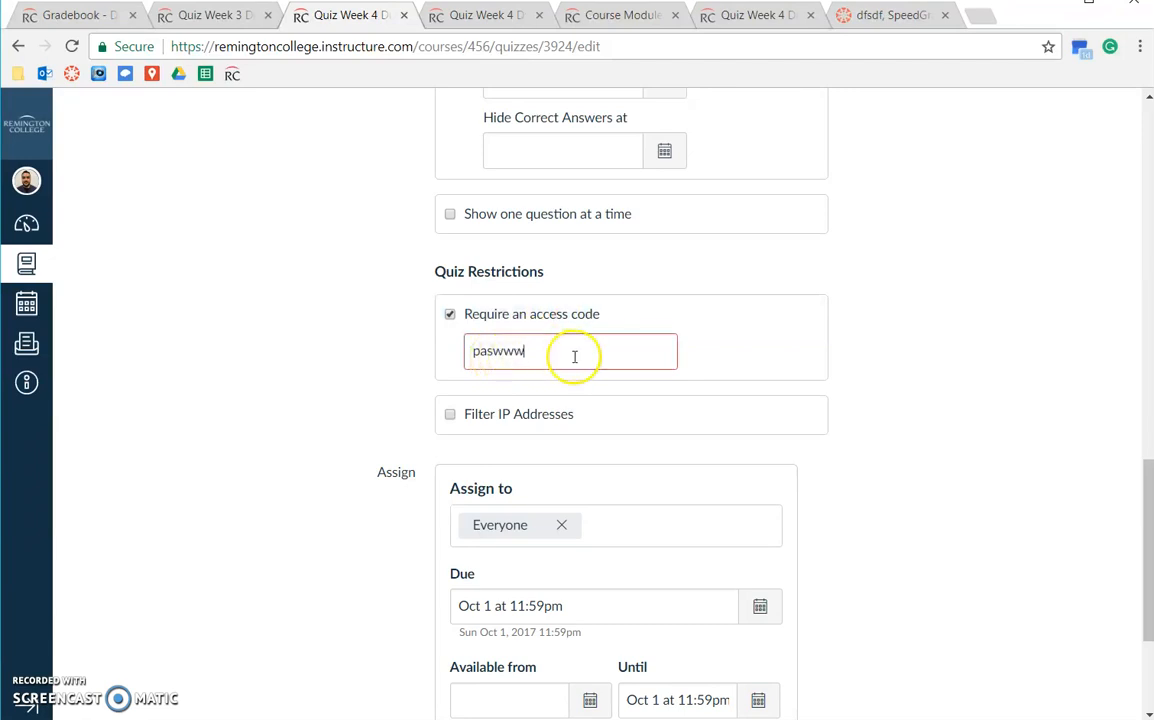
left_click(402, 353)
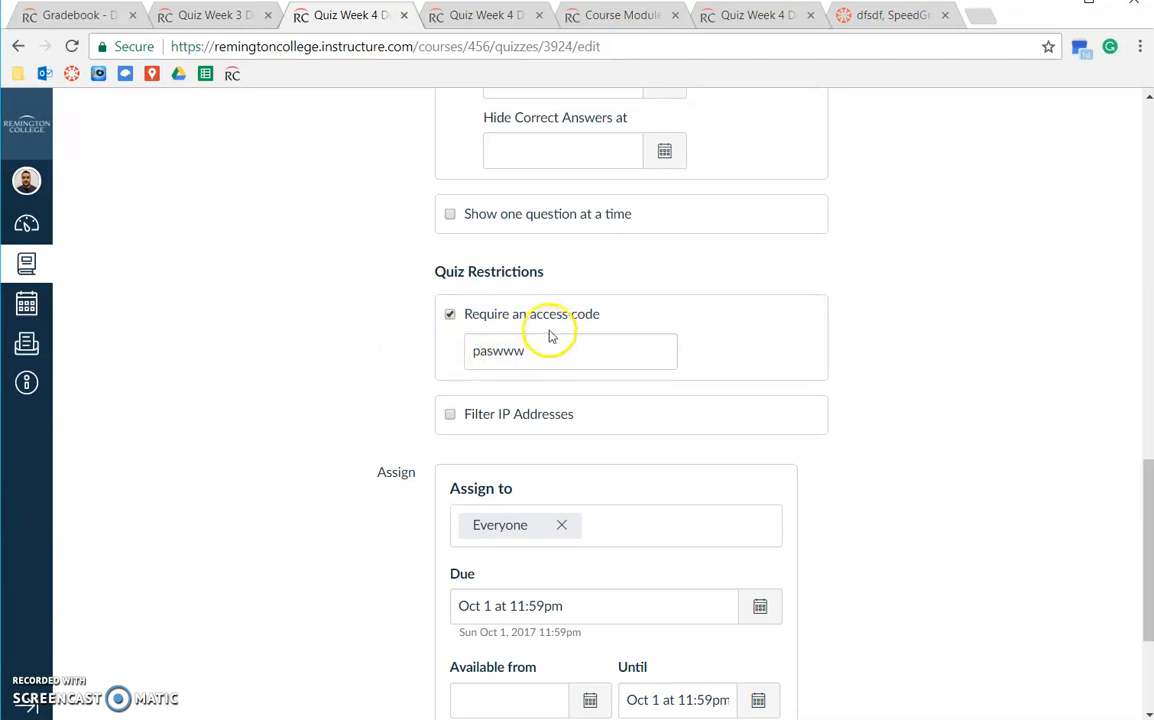
Assign the quiz only to section DA186-AC [734692], removing Everyone Else.
scroll(456, 368, "down", 3)
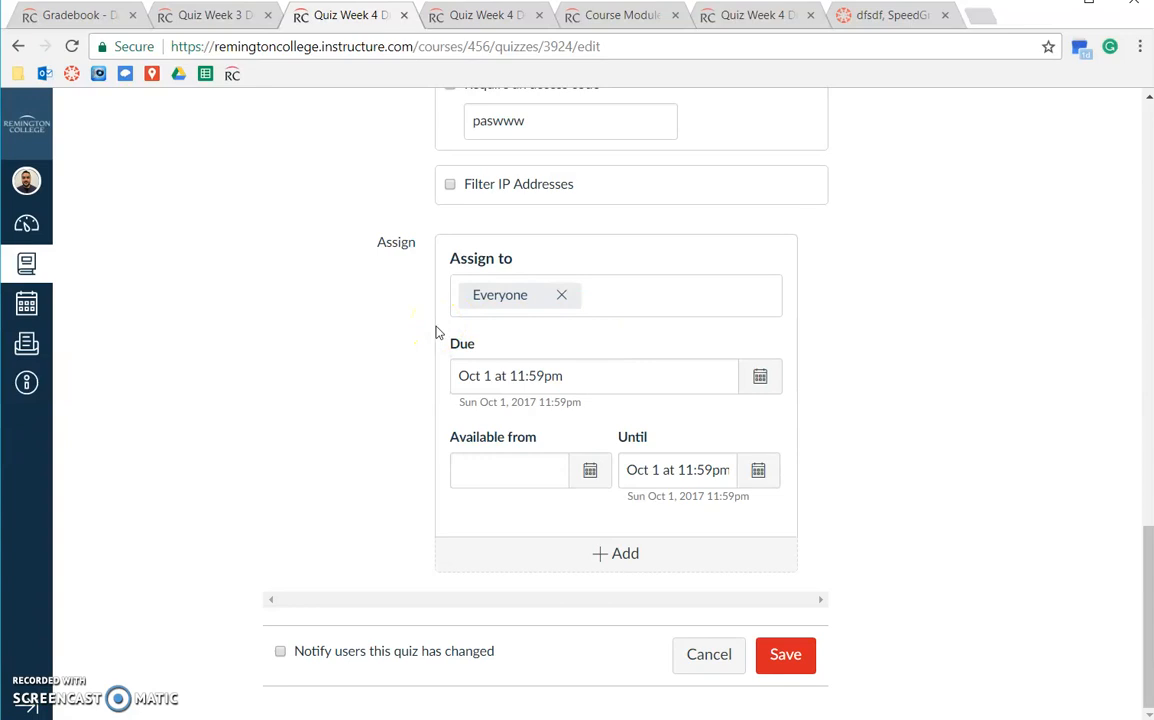
double_click(383, 245)
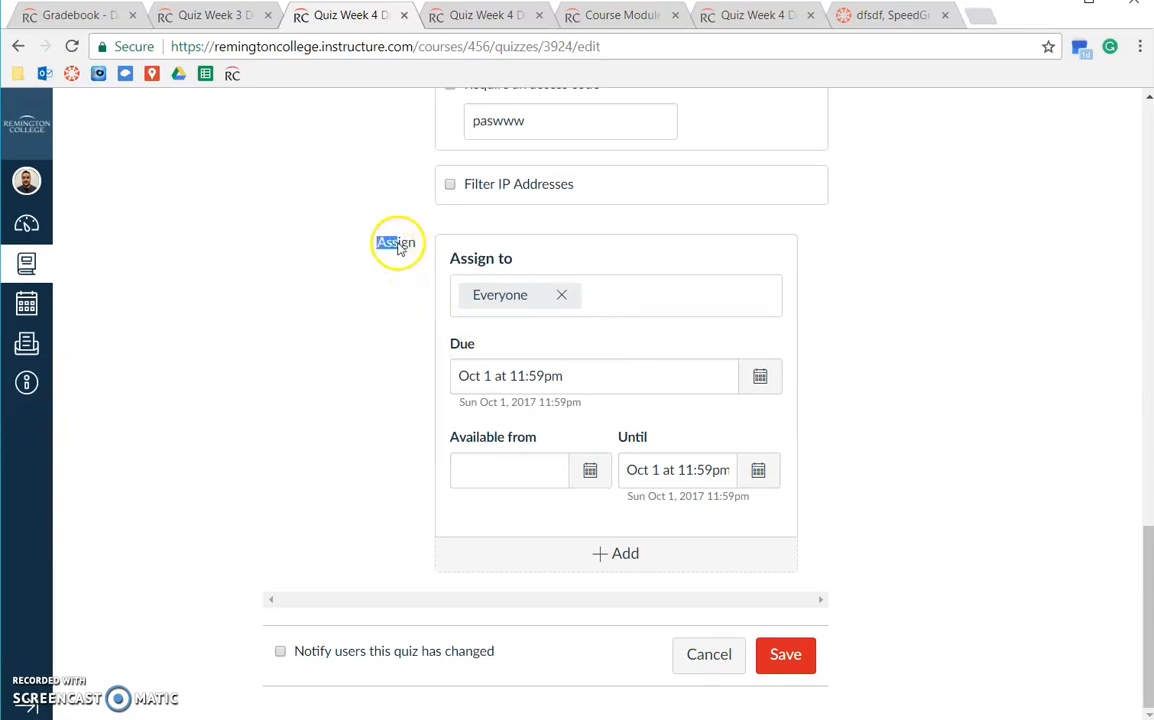
left_click_drag(450, 256, 497, 256)
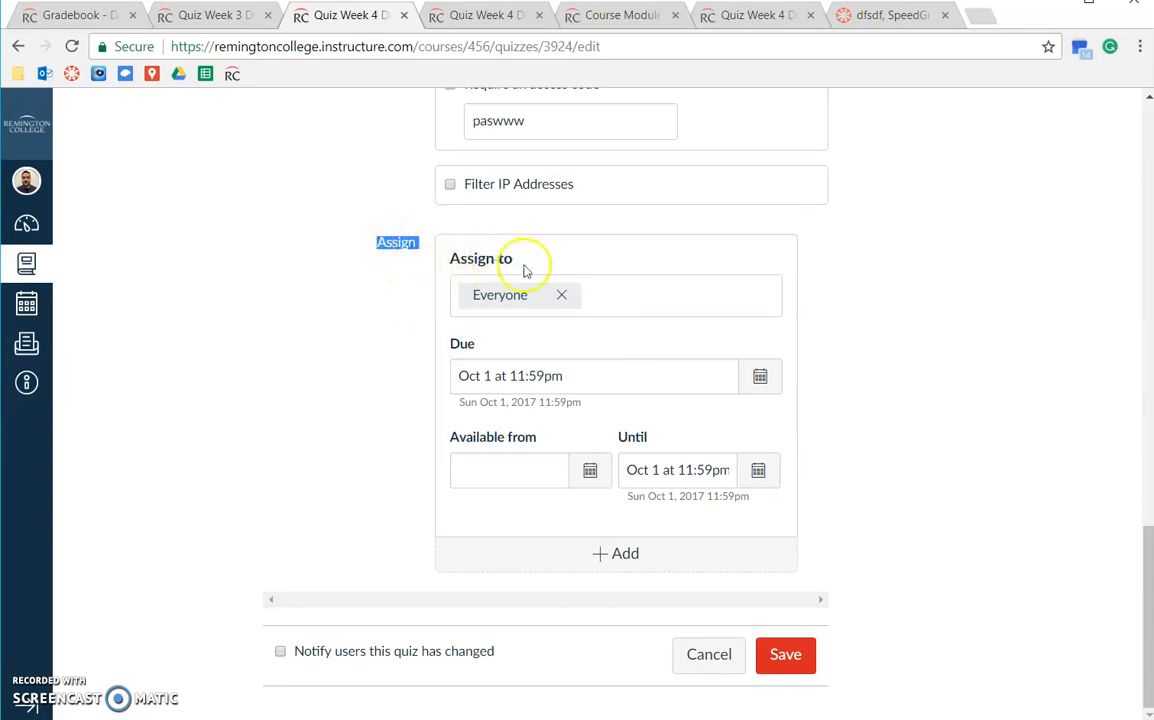
left_click(614, 297)
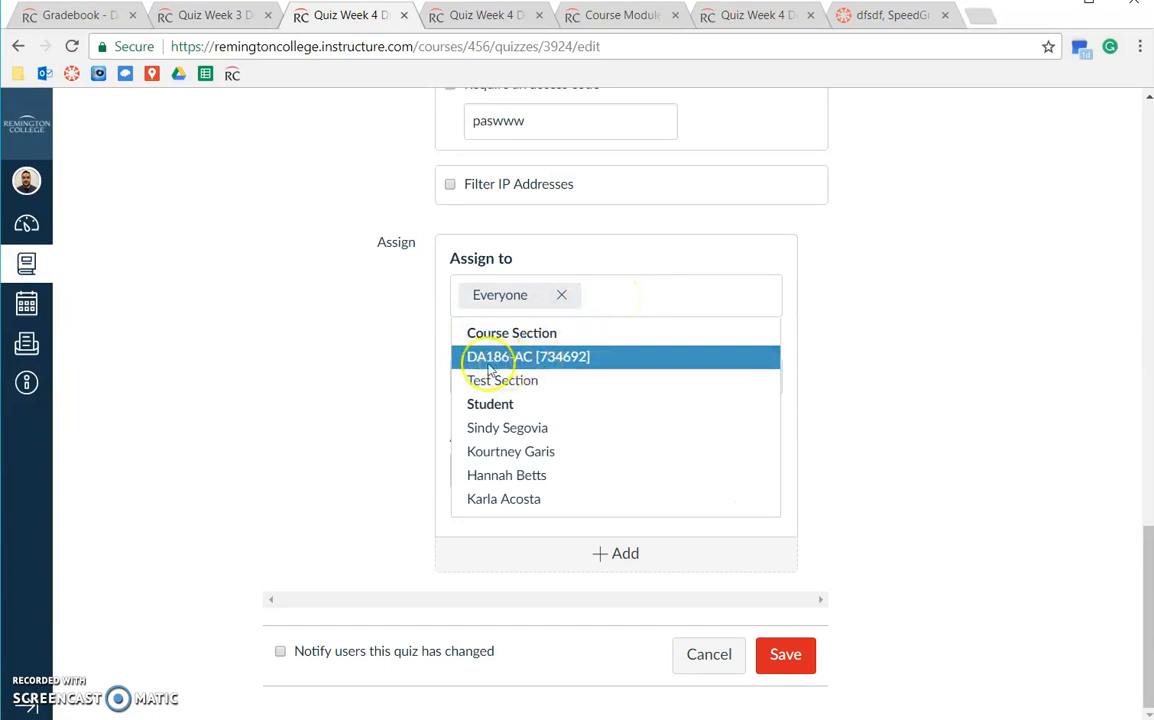
left_click(567, 357)
left_click(574, 354)
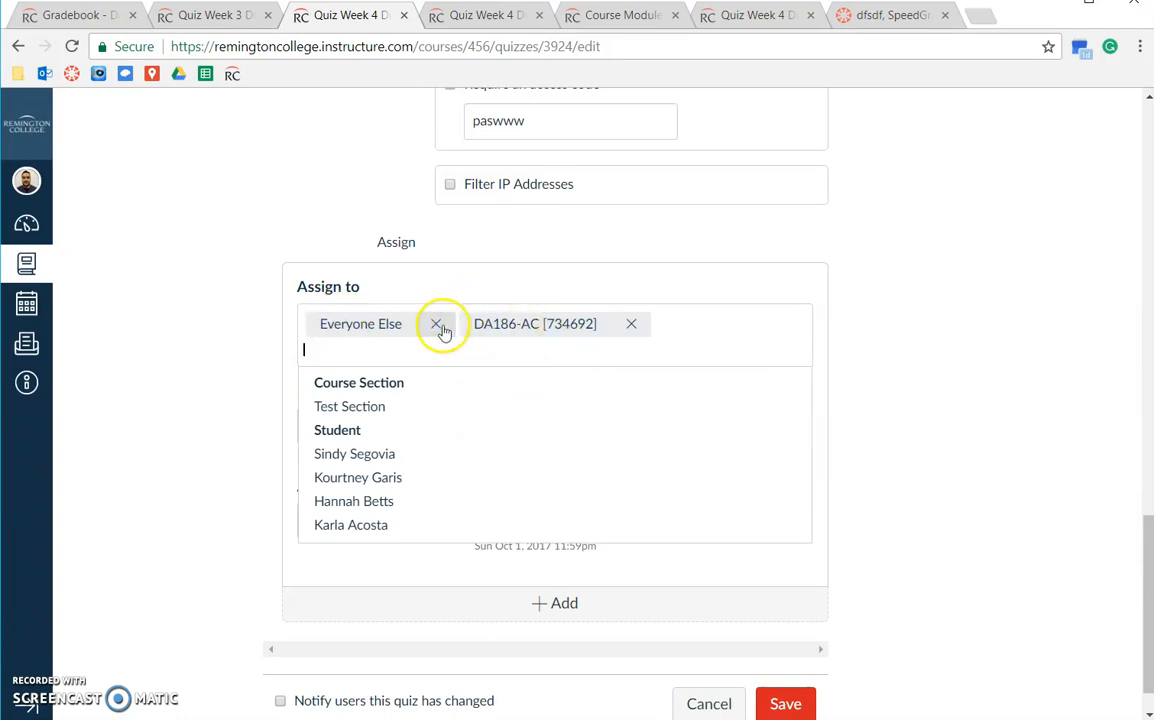
left_click(437, 325)
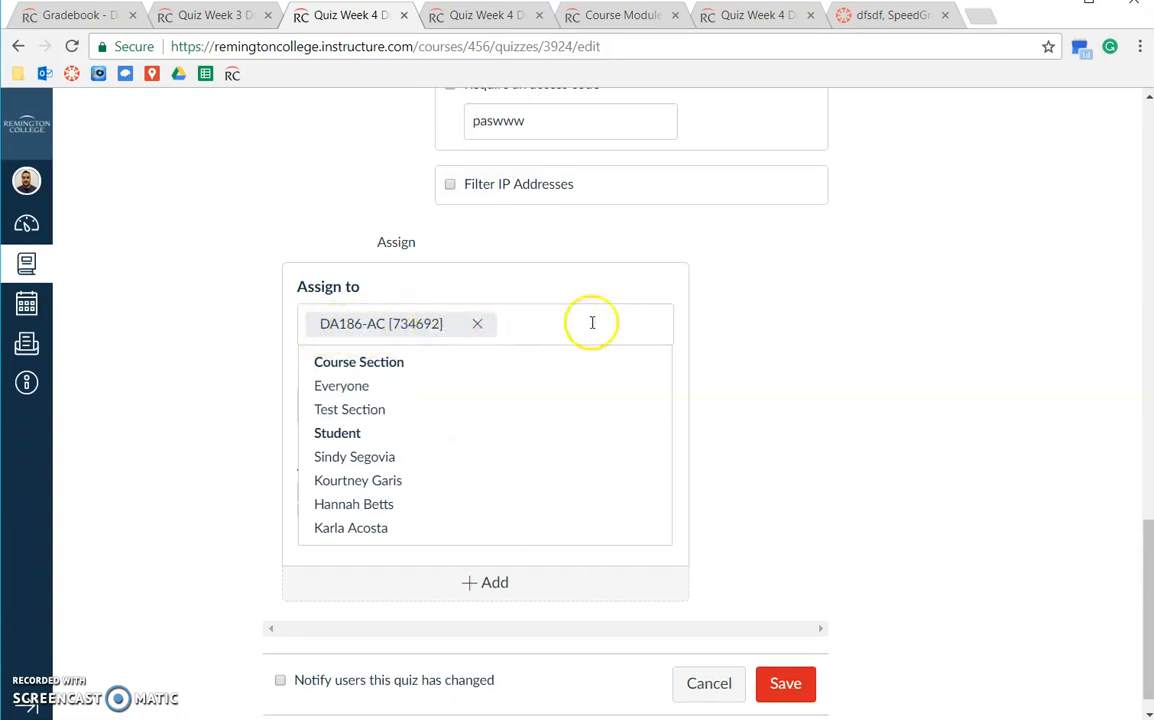
left_click(798, 362)
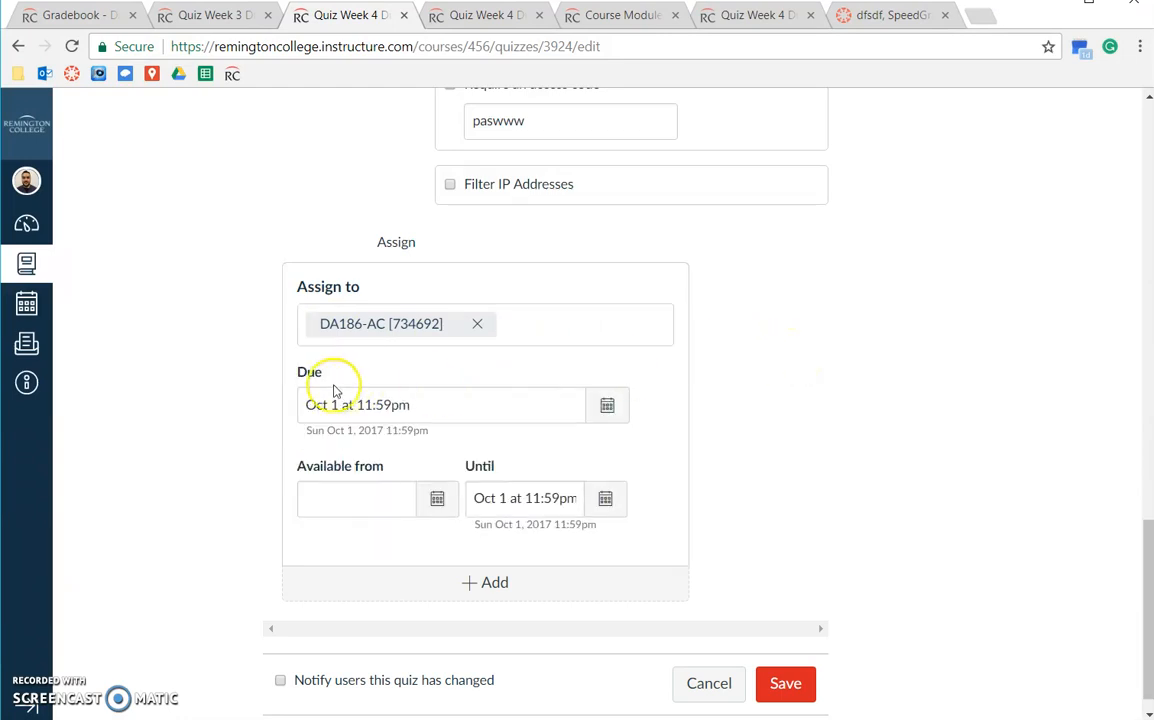
Set the DA186-AC override's availability to open Oct 2 at 9:00 am and clear its due date.
left_click(439, 500)
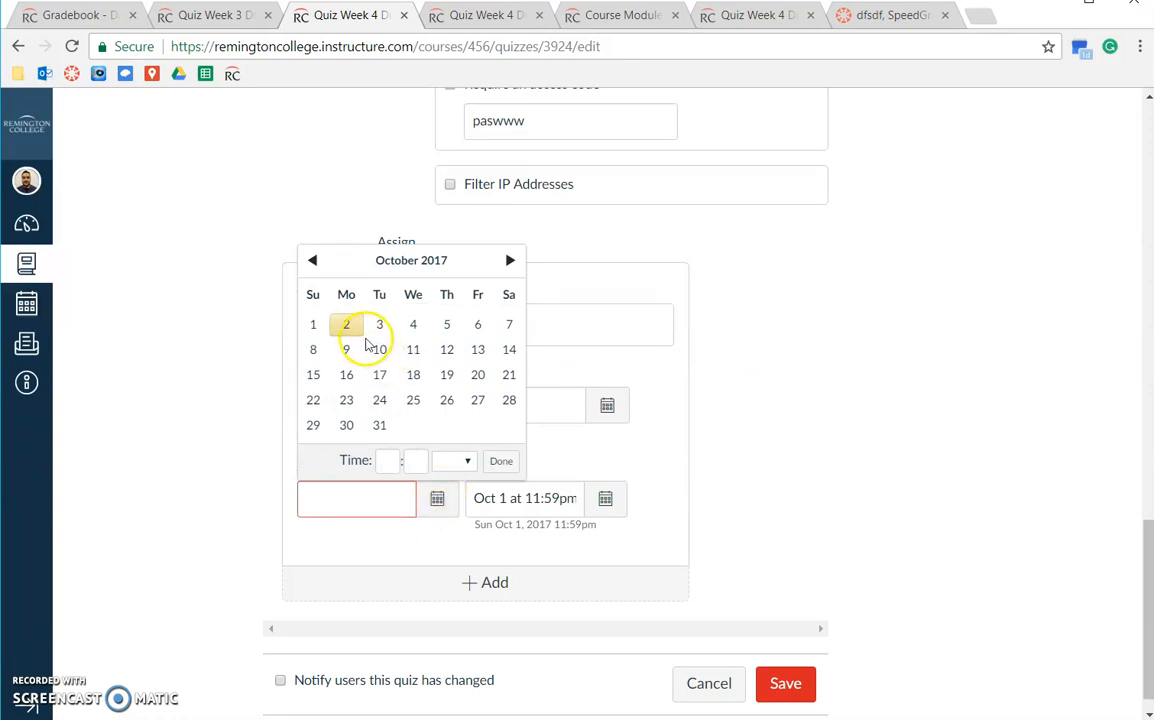
left_click(387, 462)
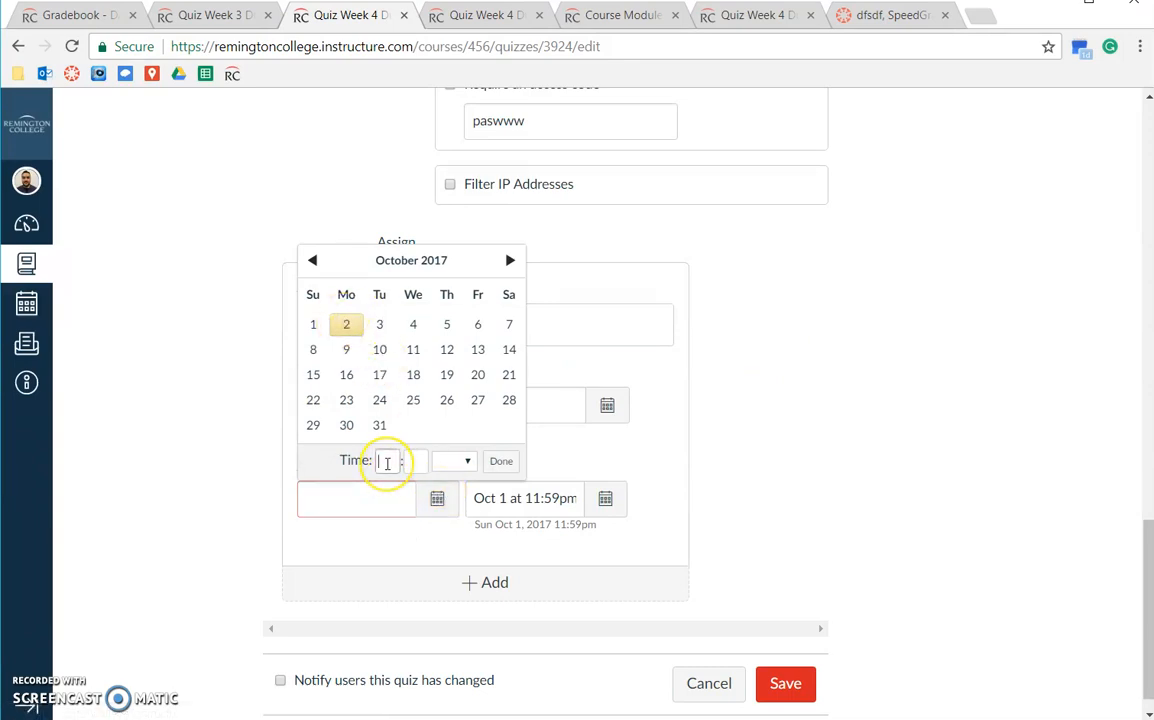
type("9")
left_click(450, 462)
left_click(448, 518)
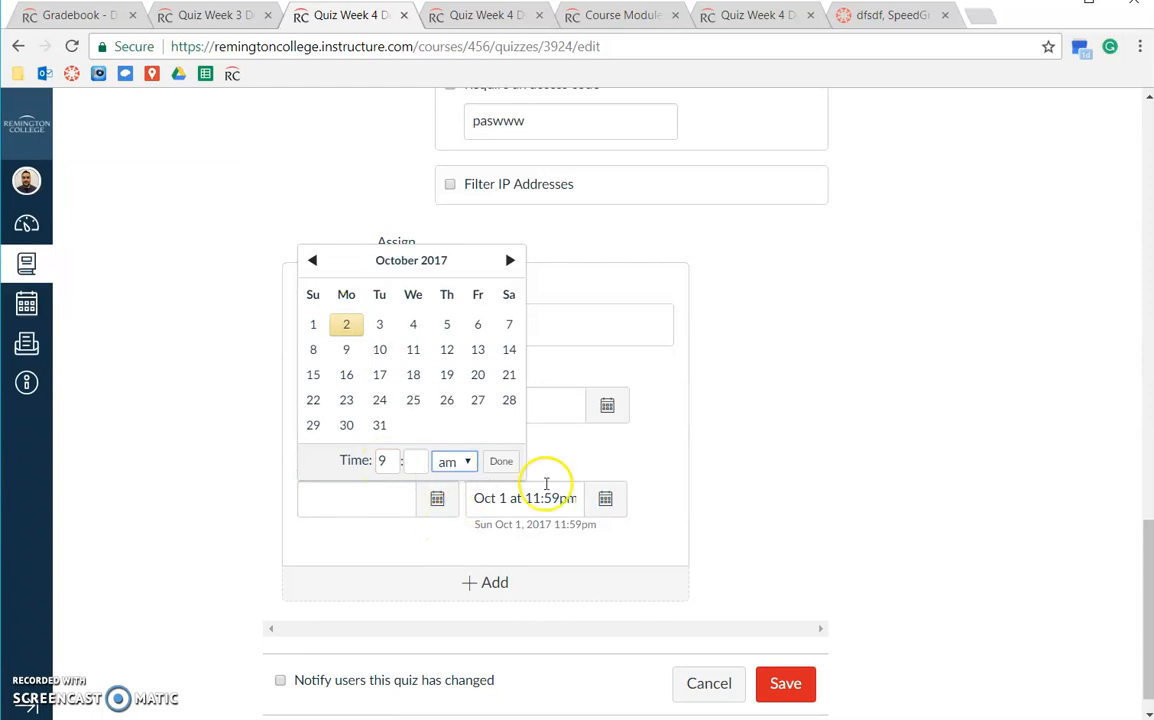
left_click(501, 461)
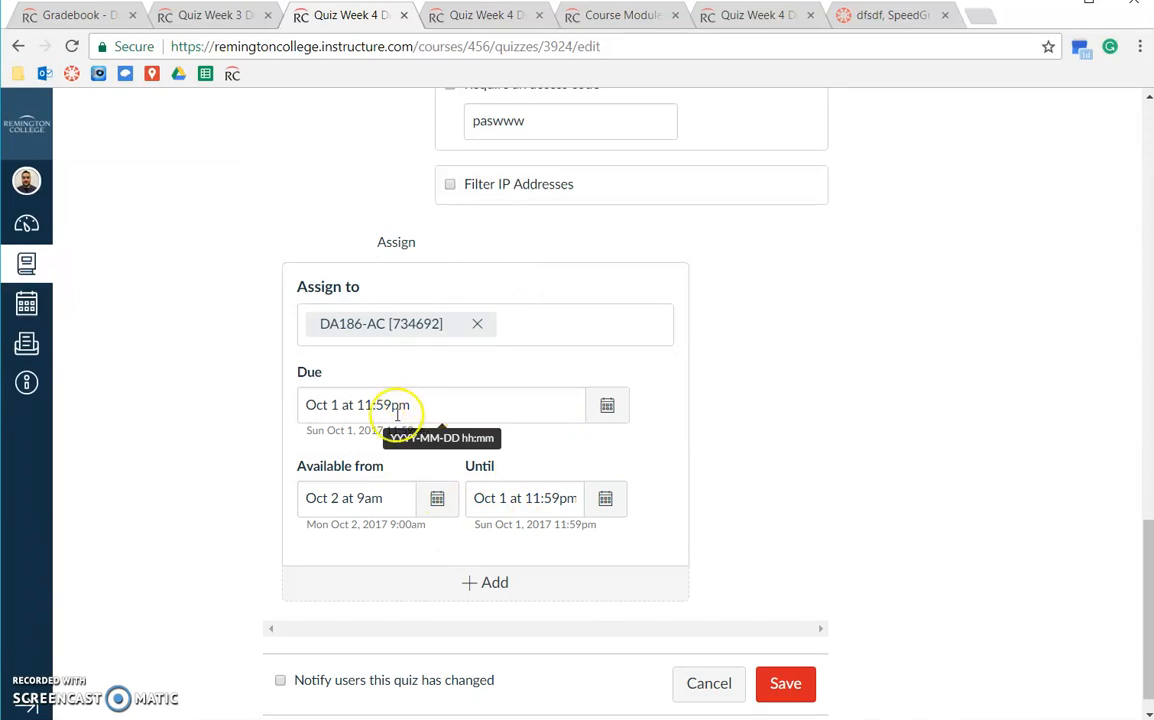
left_click_drag(451, 400, 288, 410)
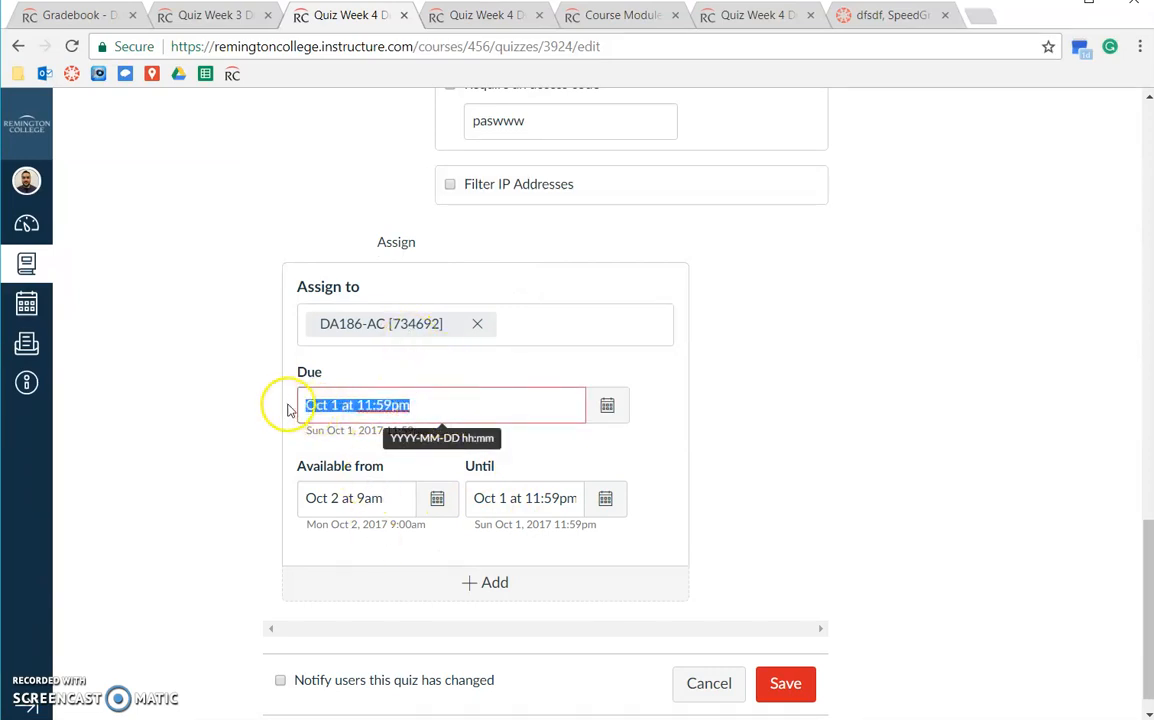
key("BackSpace")
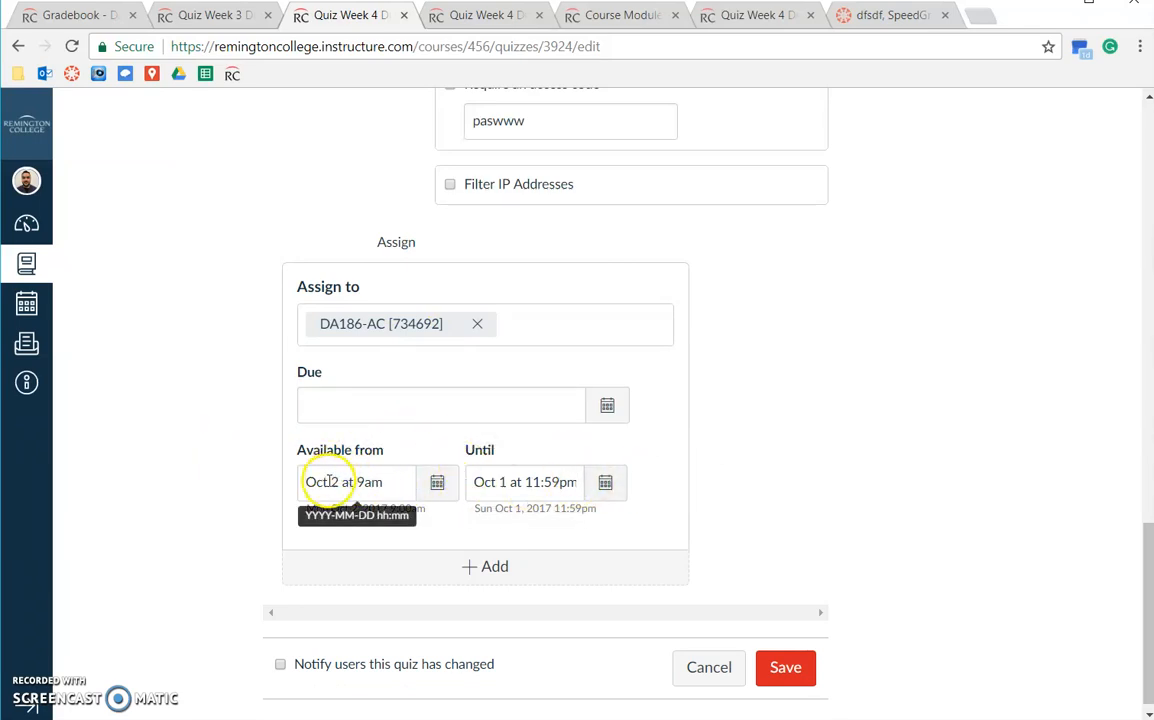
Set the Until date to Oct 2 with a 10 am closing hour.
left_click_drag(331, 482, 384, 481)
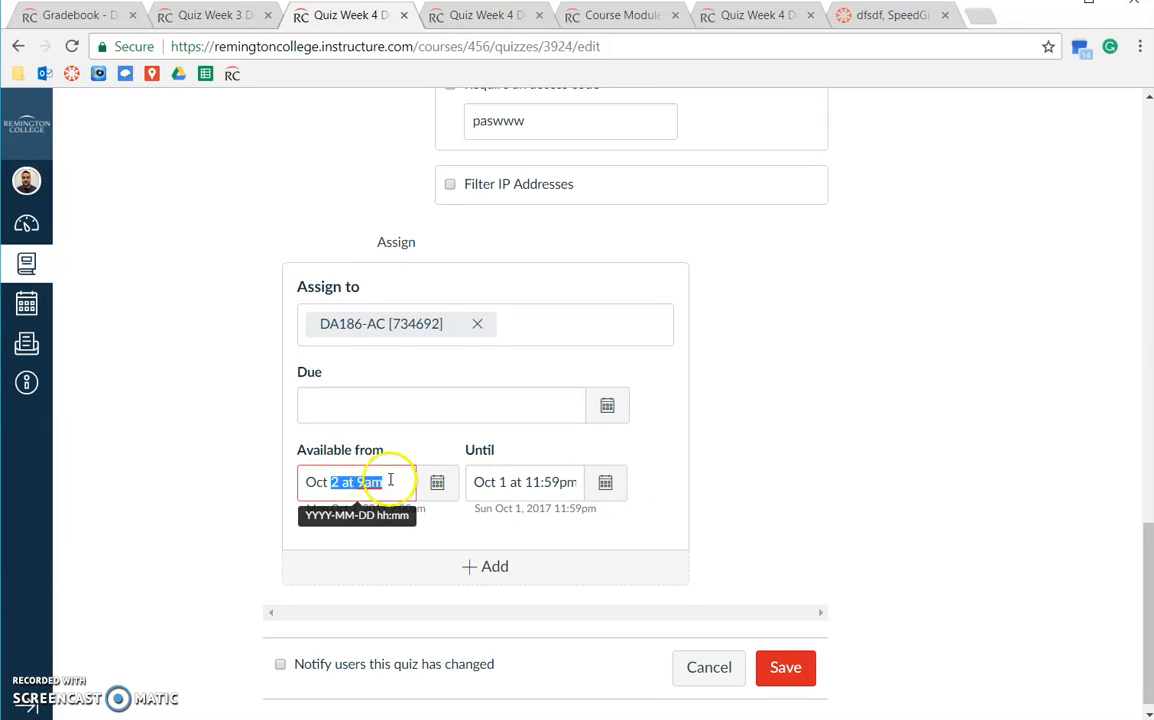
left_click(528, 482)
left_click(607, 483)
left_click(513, 310)
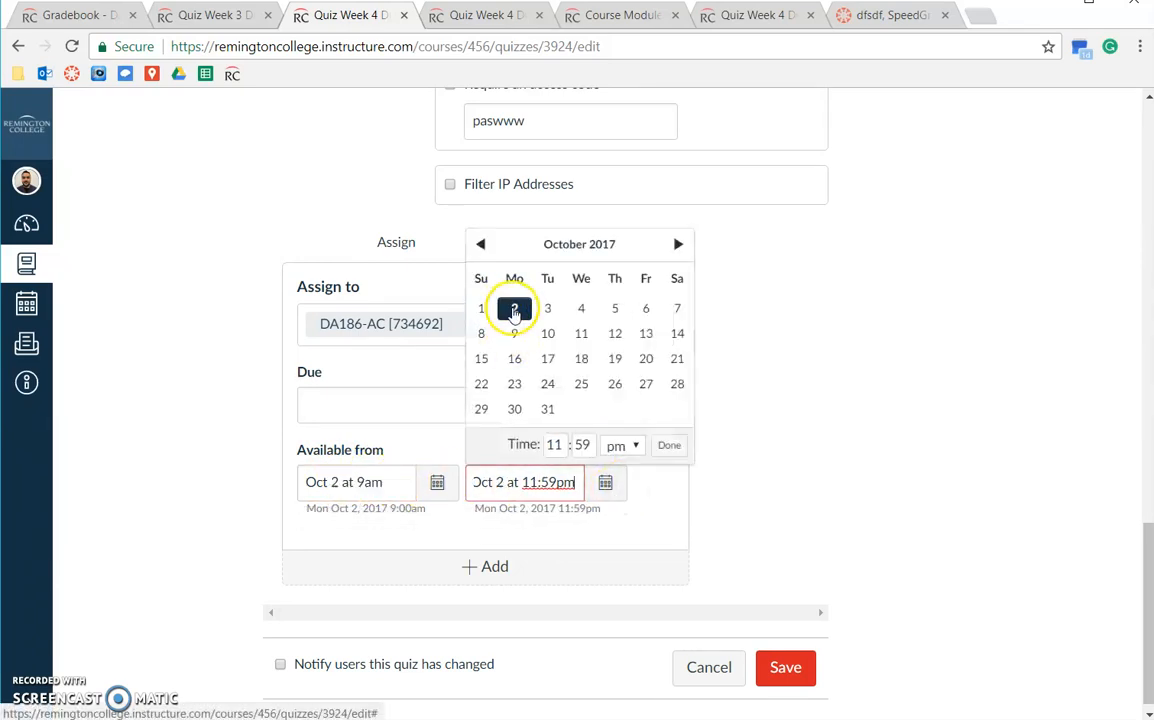
left_click_drag(572, 445, 533, 447)
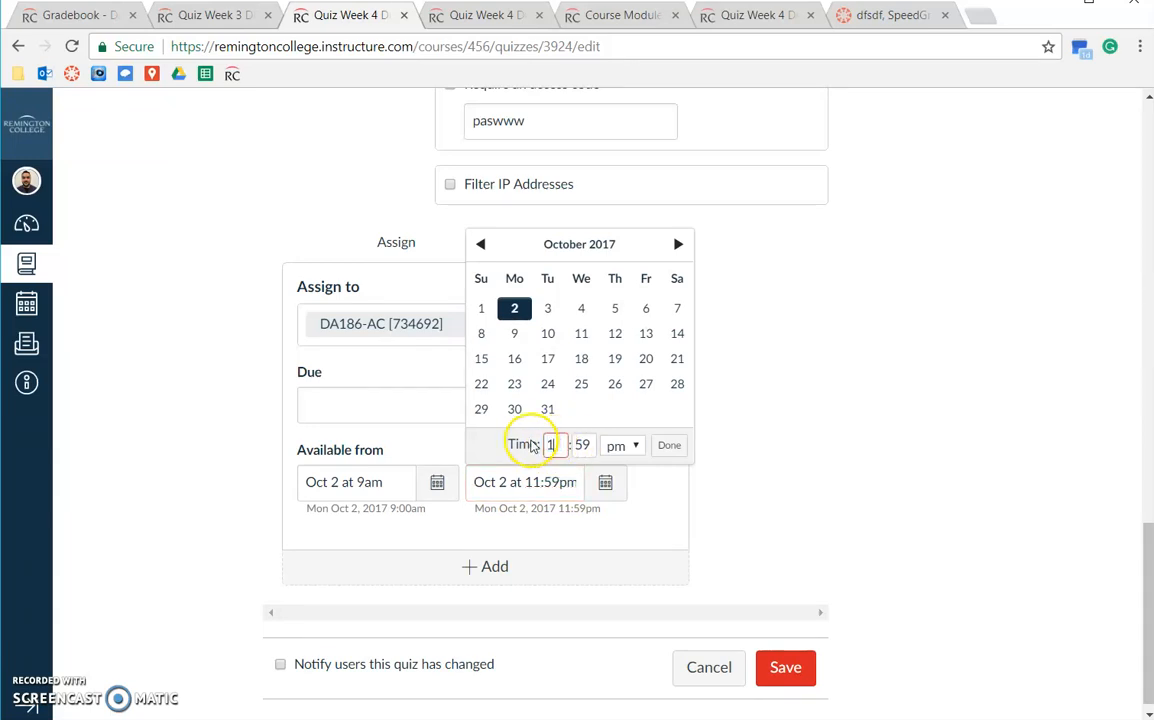
type("10")
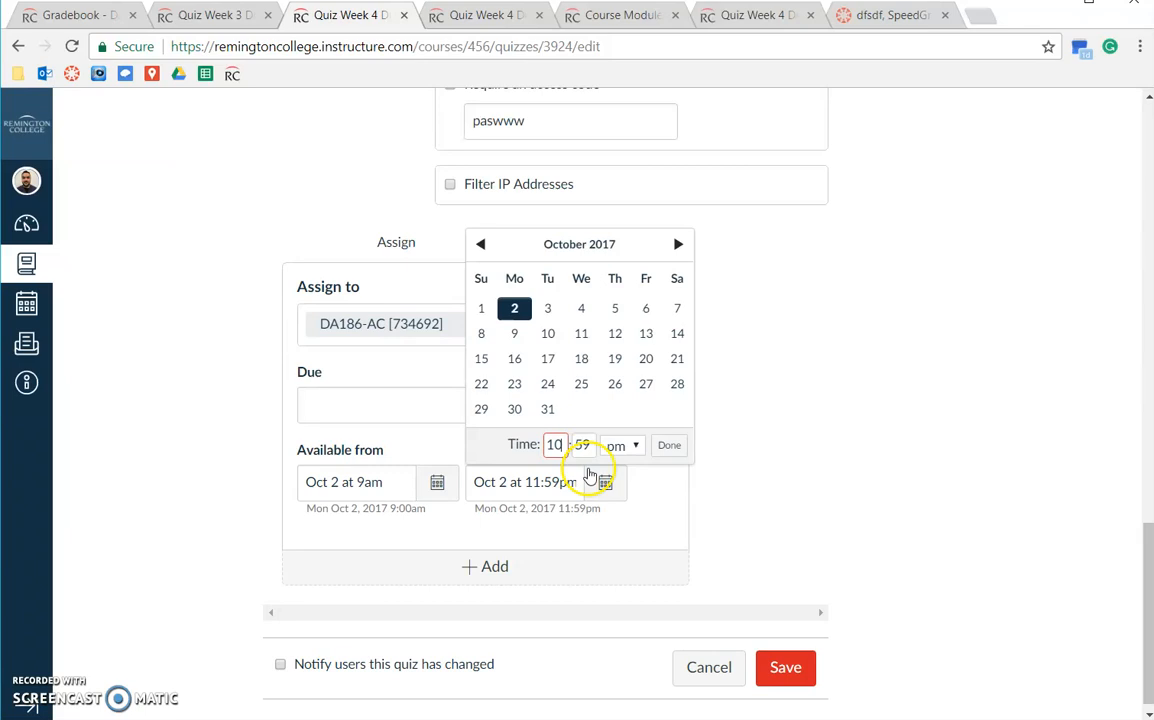
left_click_drag(588, 444, 582, 445)
left_click(619, 445)
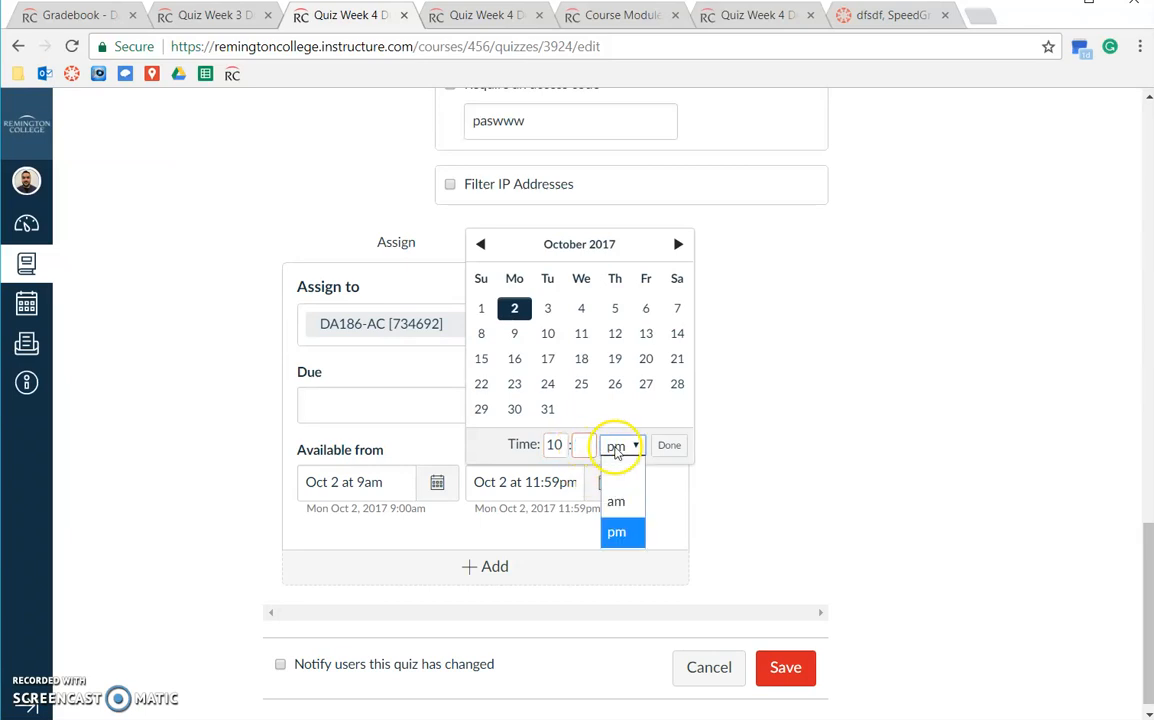
left_click(621, 499)
left_click(669, 446)
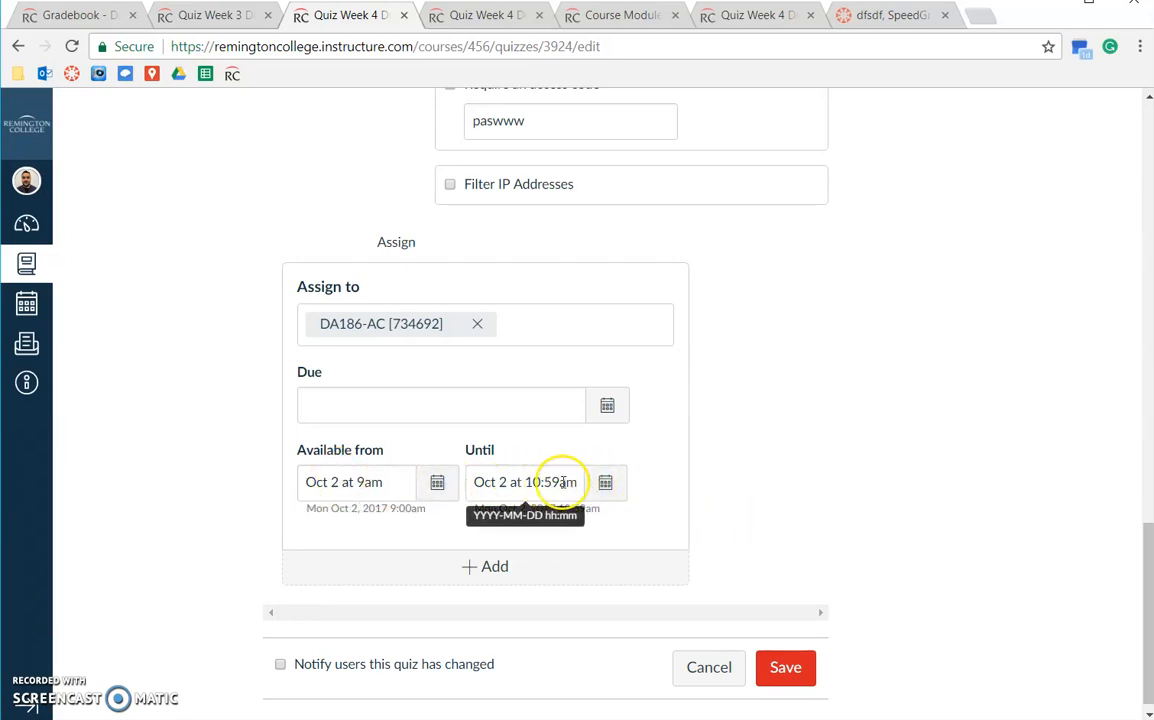
Correct the closing minutes to 00 so the override ends Oct 2 at 10:00 am.
left_click(606, 484)
double_click(585, 445)
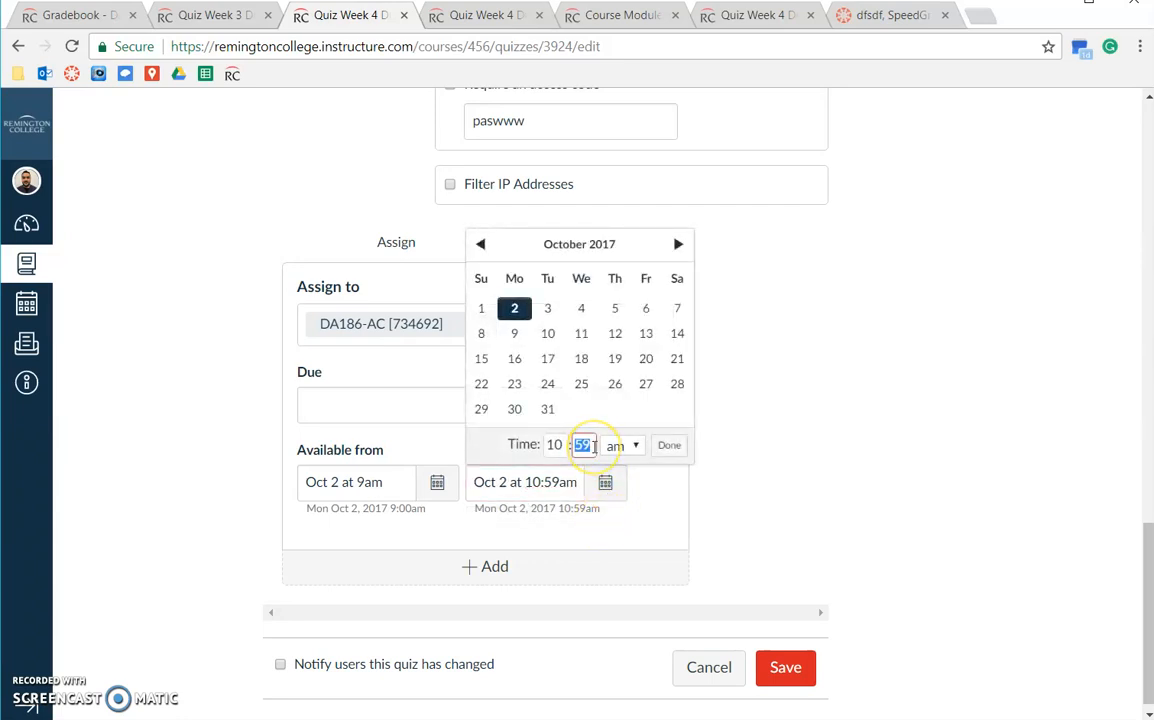
type("00")
key("Tab")
key("Tab")
key("Return")
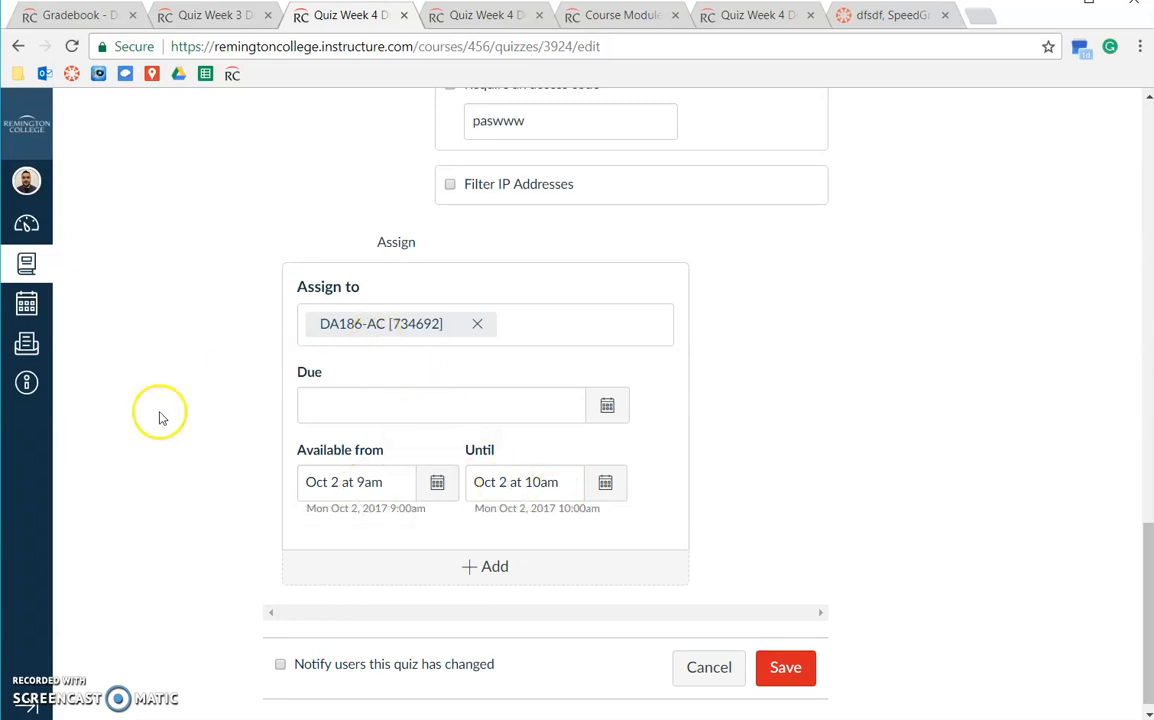
scroll(399, 592, "down", 1)
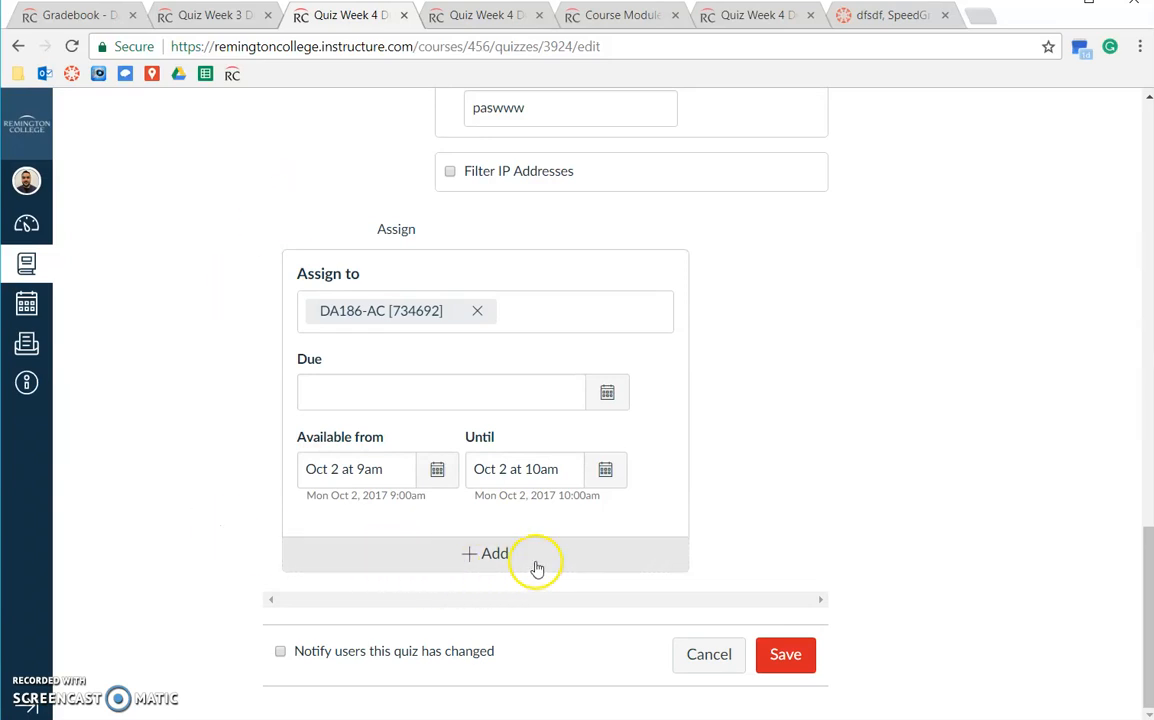
Add a second availability override assigned to Test Section.
left_click(487, 554)
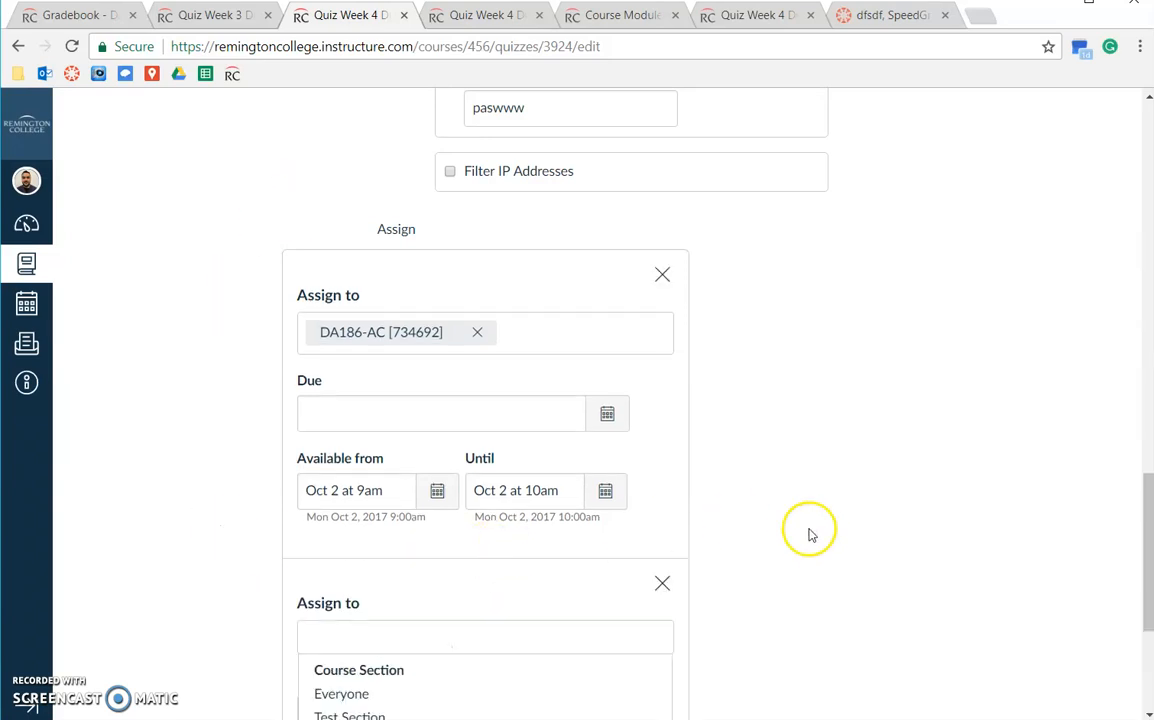
scroll(809, 533, "down", 3)
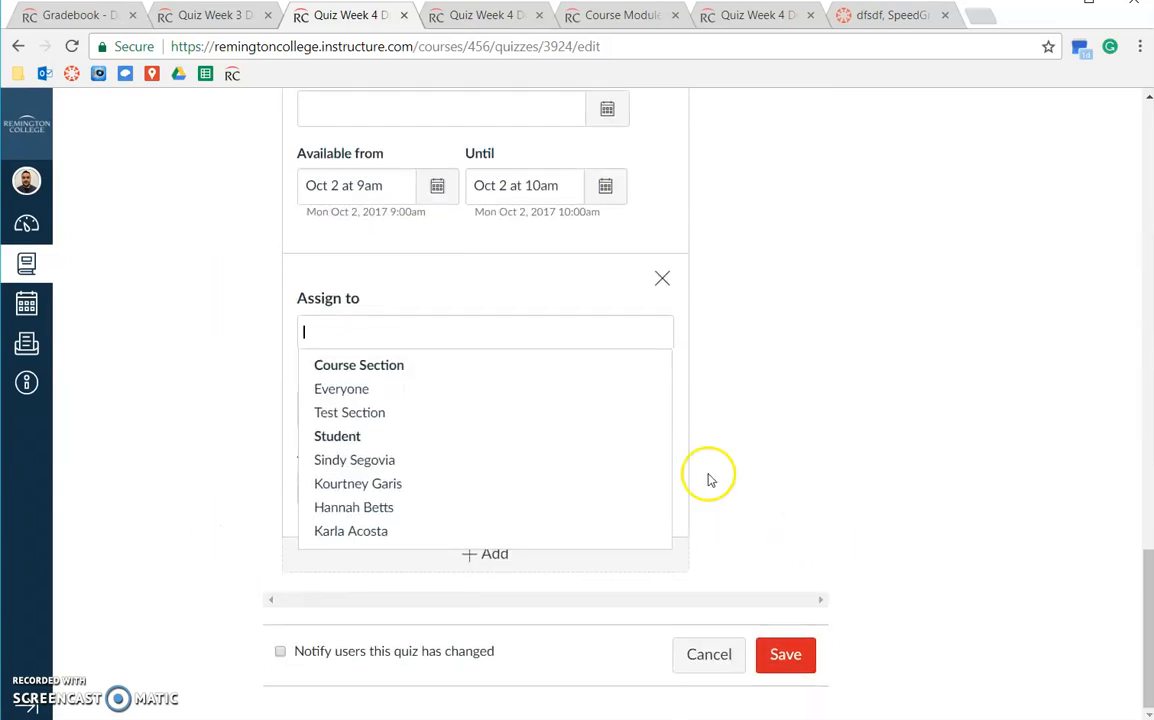
left_click(355, 413)
left_click(404, 318)
scroll(404, 318, "up", 1)
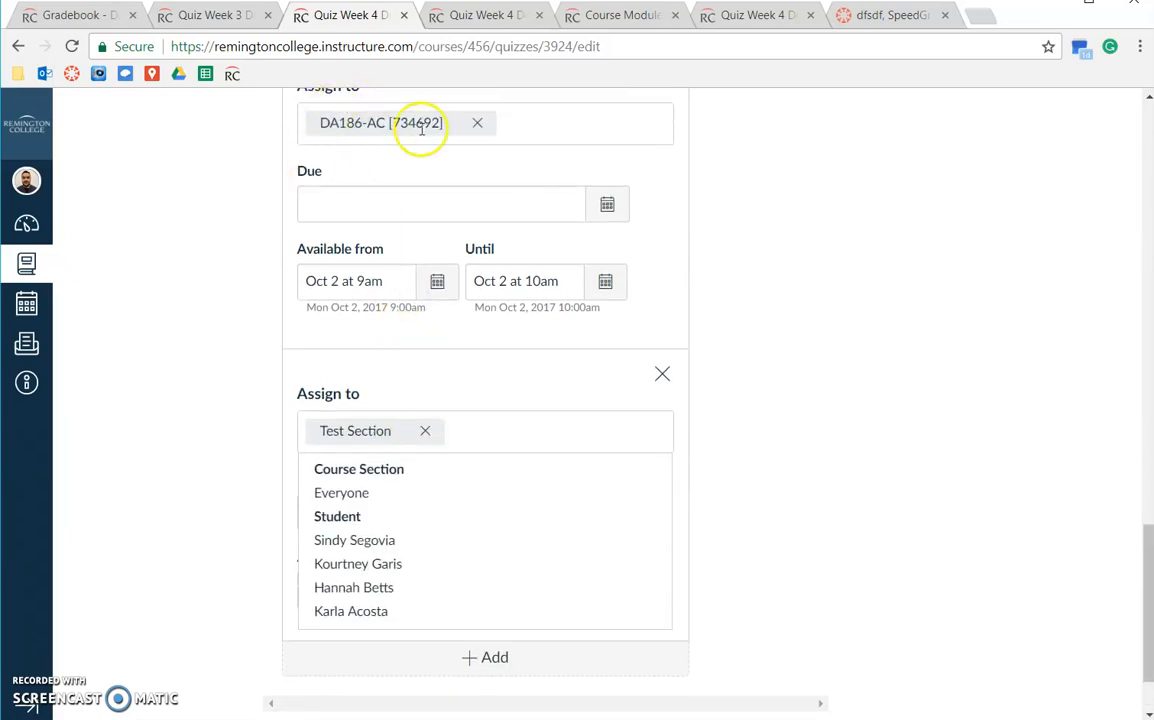
left_click(227, 415)
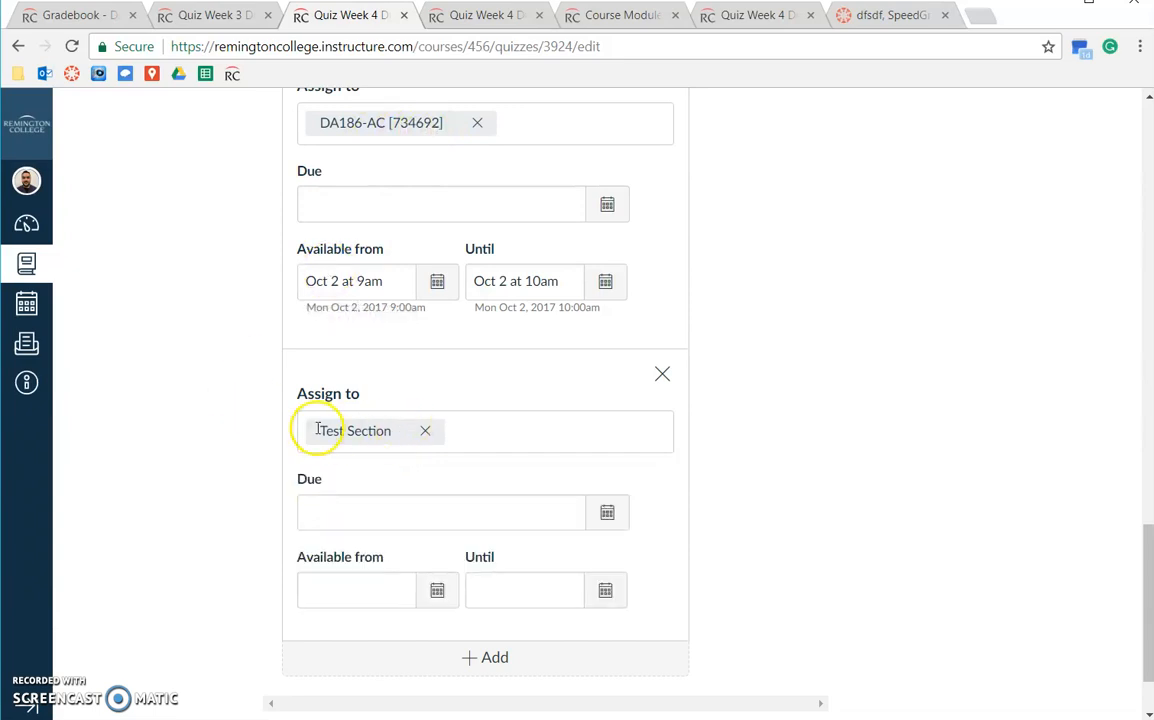
Set Test Section's Available from time to Oct 2 at 9 pm.
left_click(437, 592)
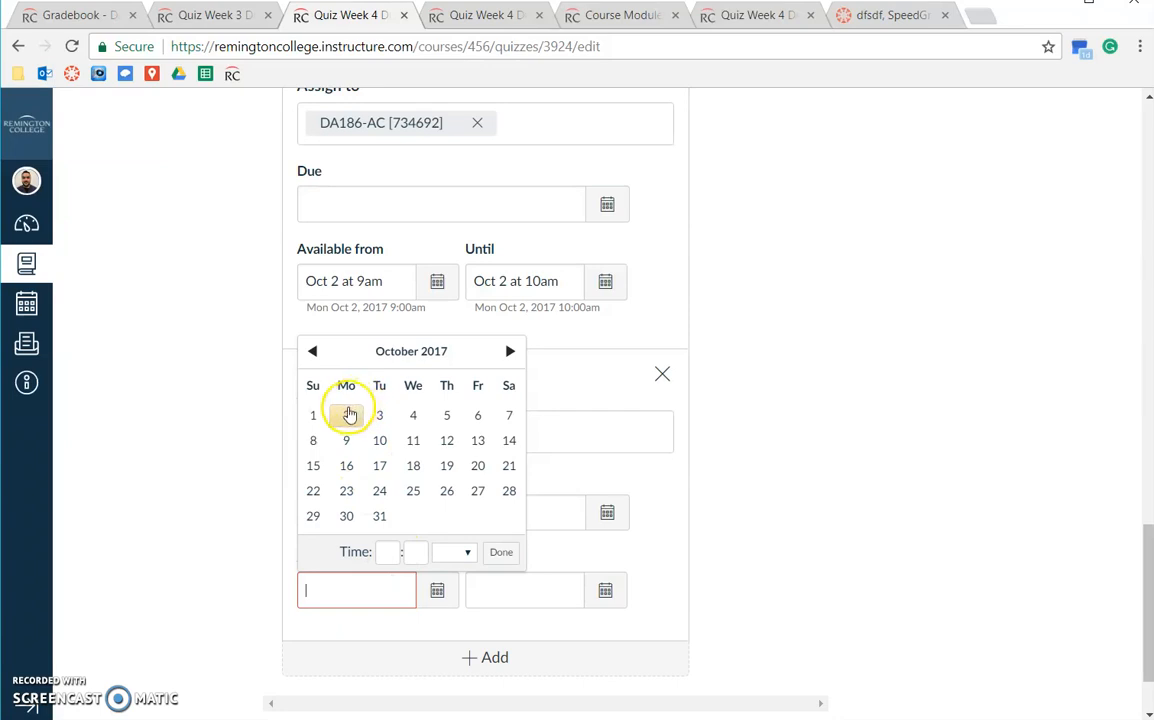
left_click(391, 552)
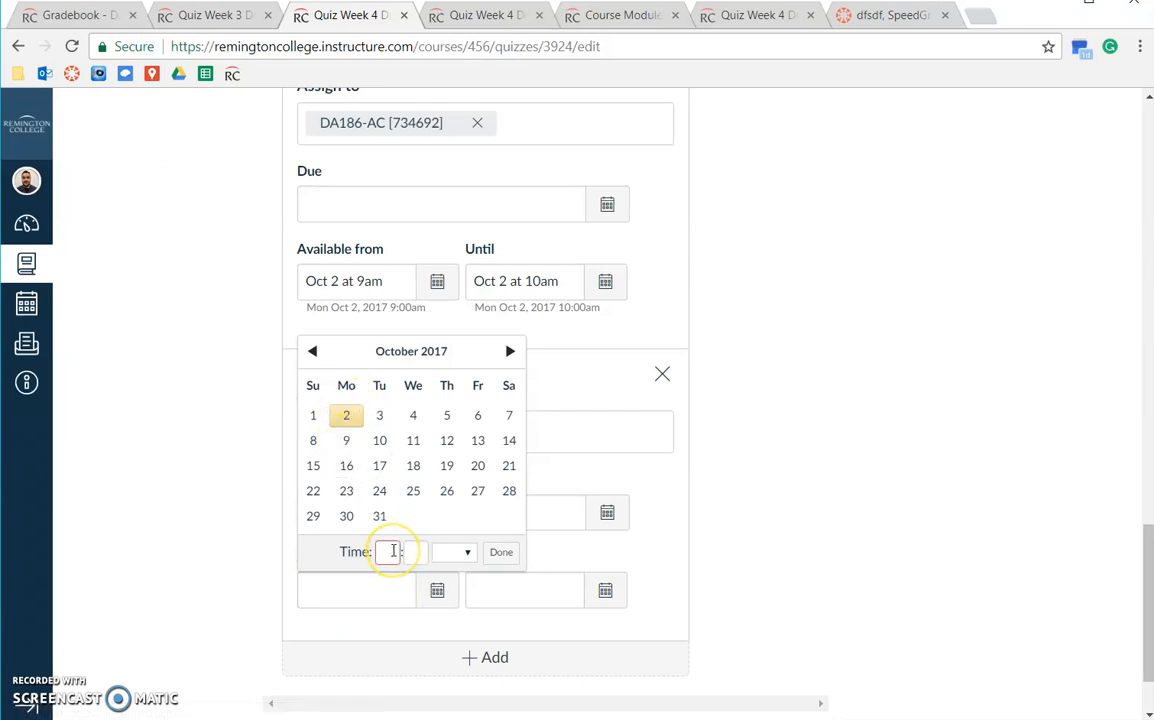
left_click(453, 552)
left_click(451, 638)
left_click(501, 552)
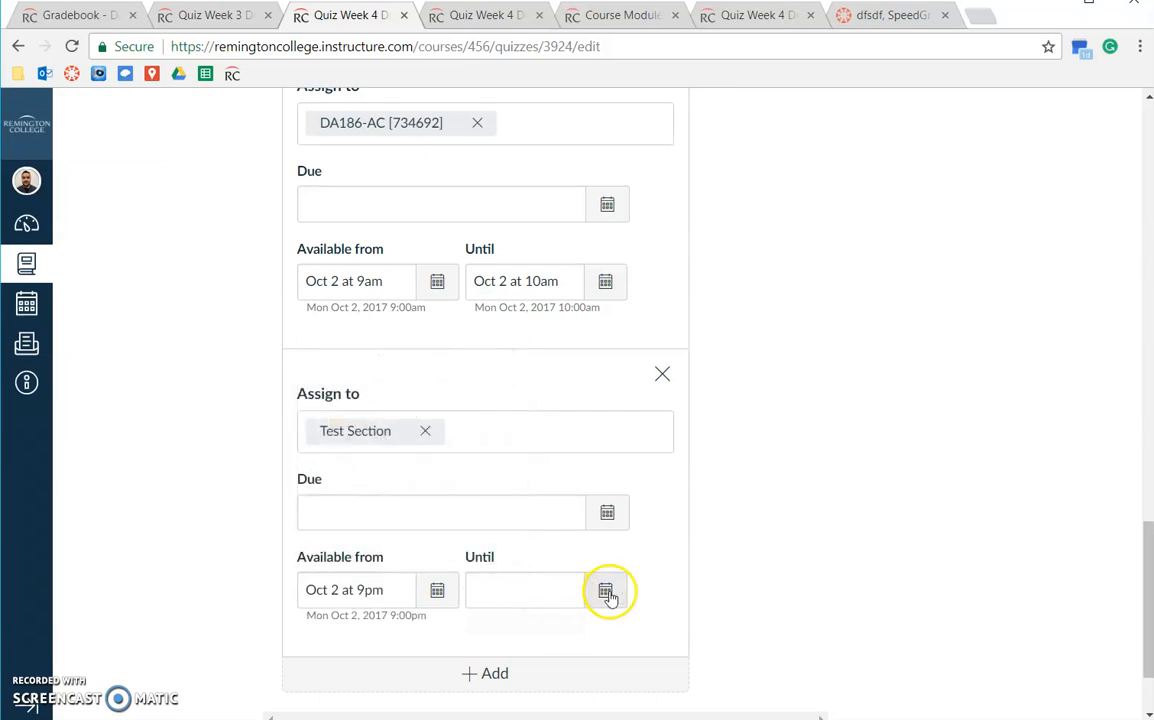
Set Test Section's Until time to Oct 2 at 10:00 pm.
left_click(606, 591)
left_click(551, 553)
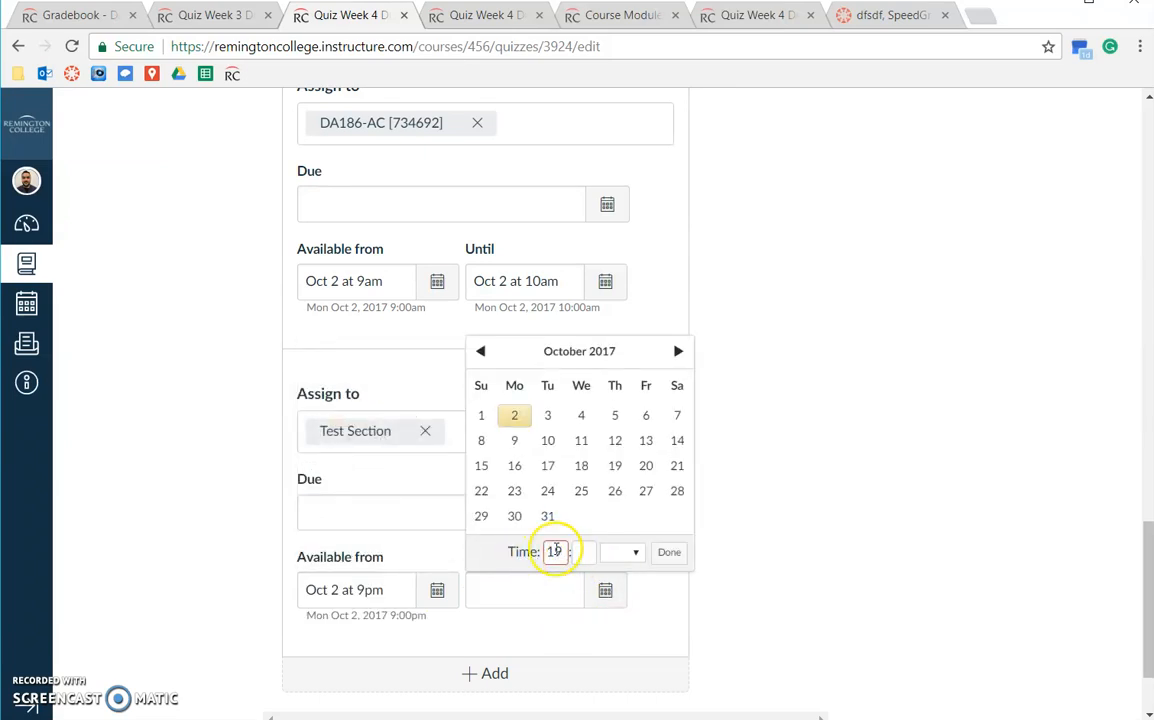
left_click(578, 559)
type("00")
left_click(626, 560)
left_click(621, 640)
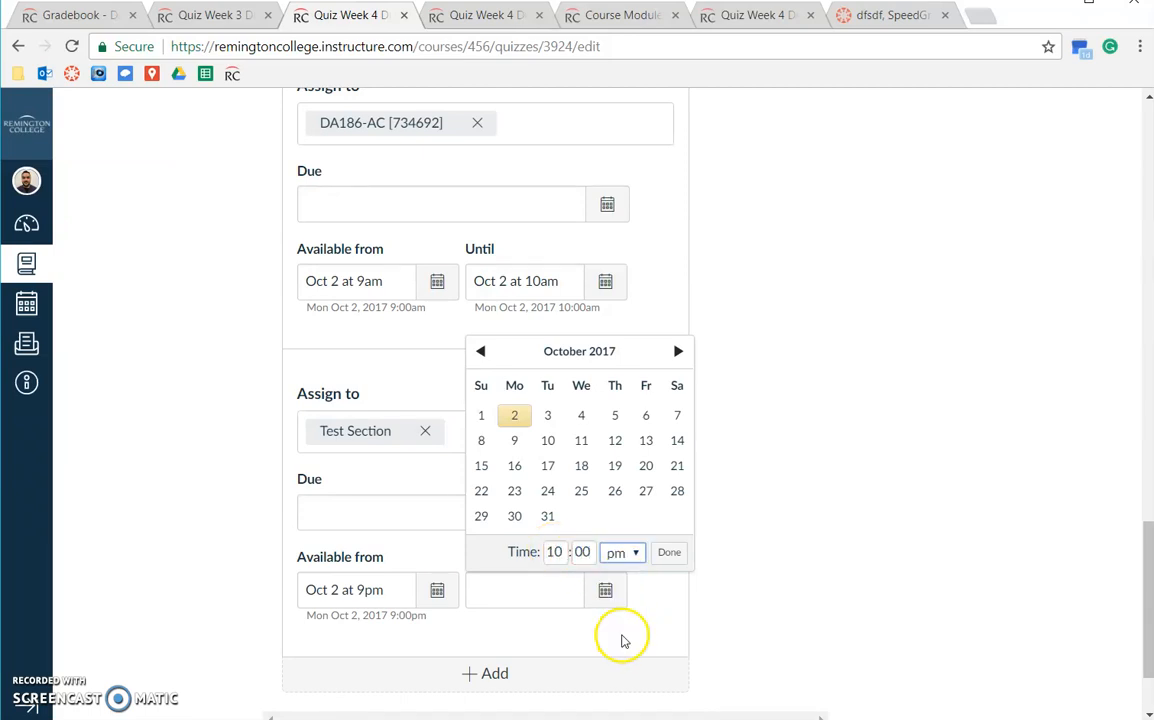
left_click(670, 553)
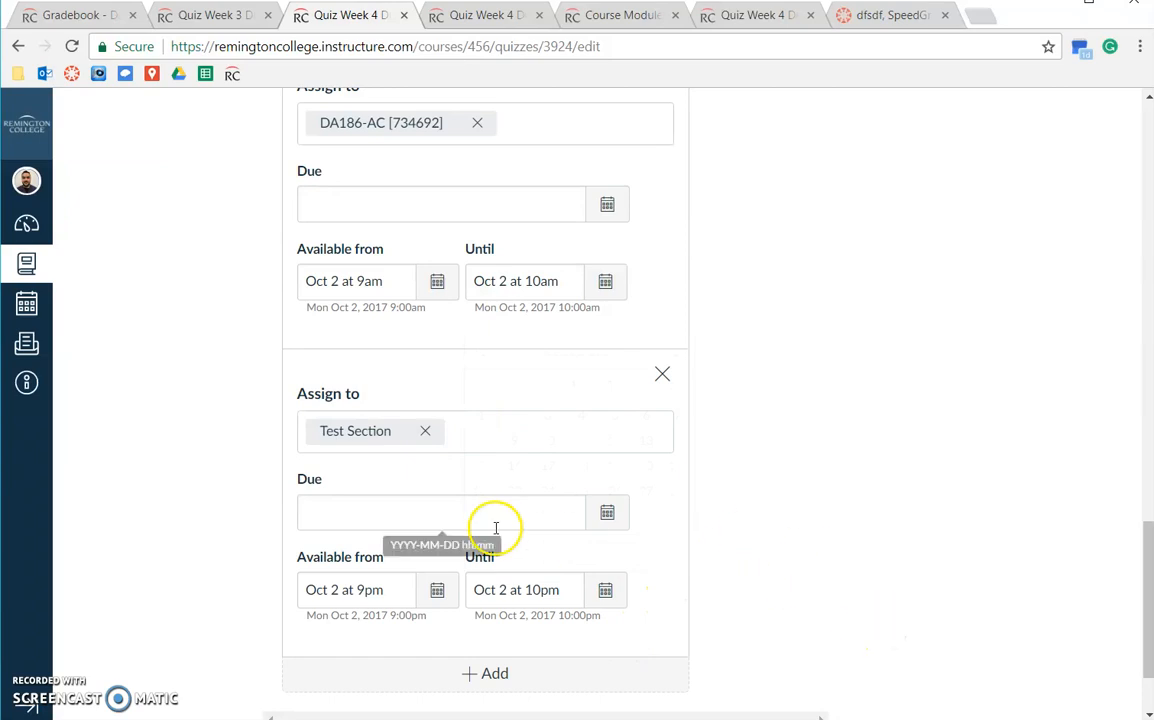
Save Quiz Week 4 with both availability overrides.
scroll(232, 548, "down", 2)
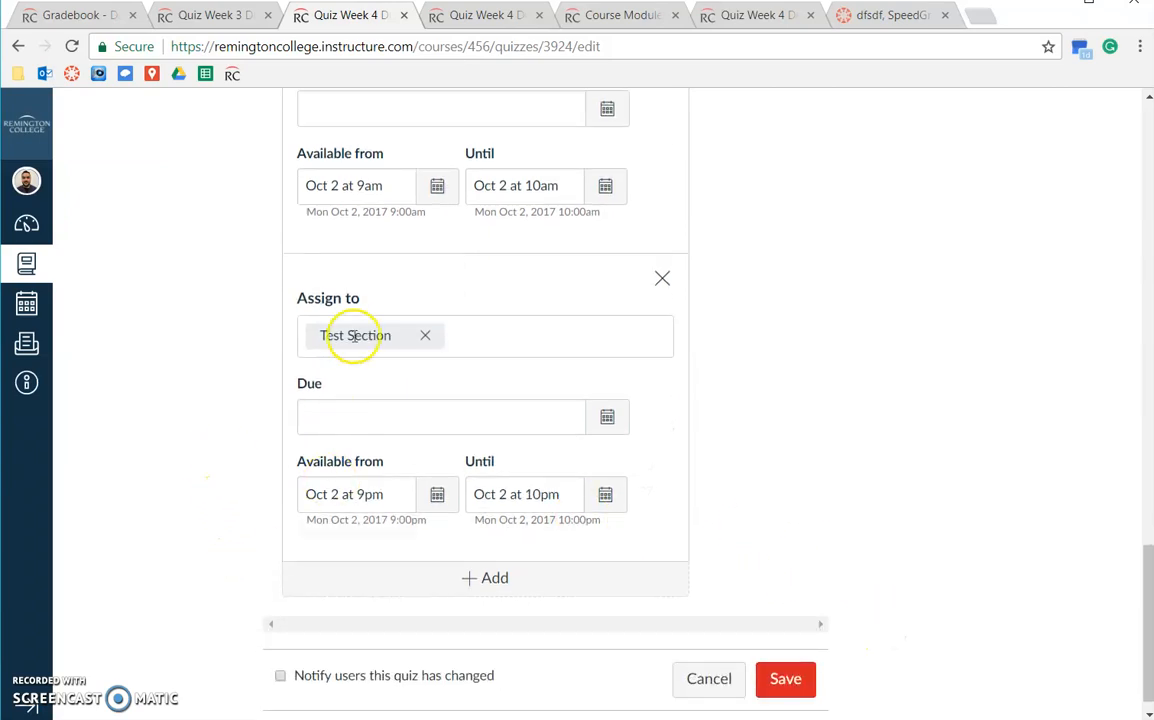
scroll(234, 443, "up", 3)
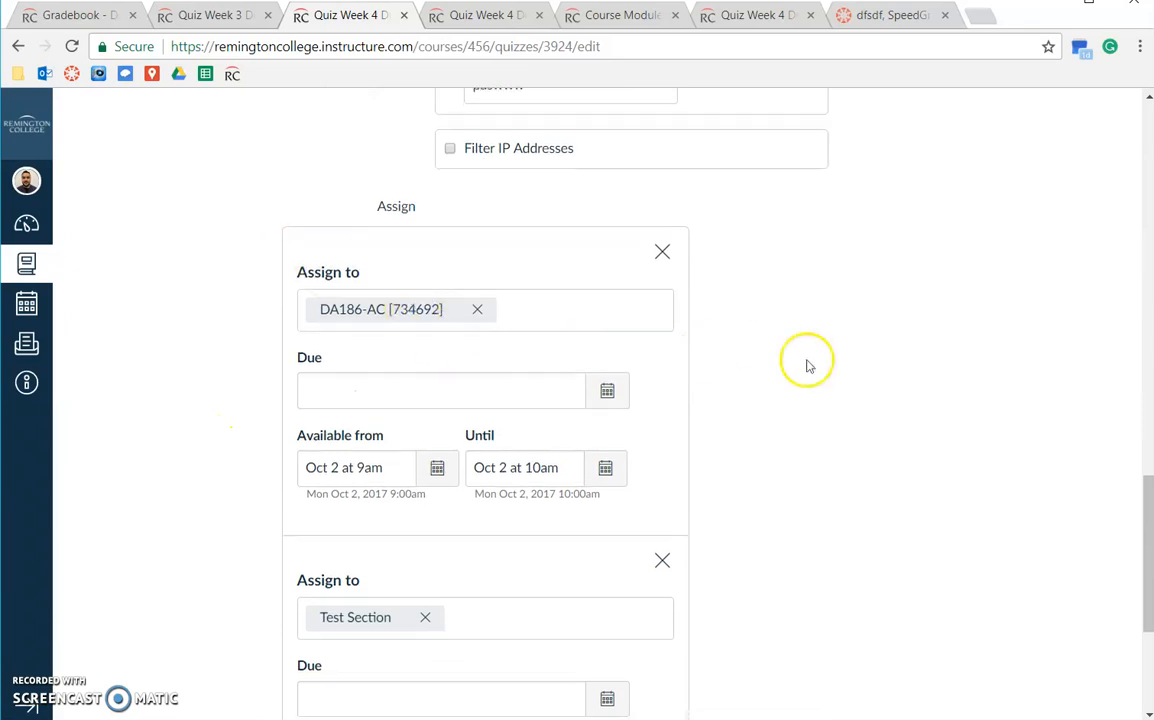
scroll(700, 300, "down", 3)
scroll(250, 250, "up", 1)
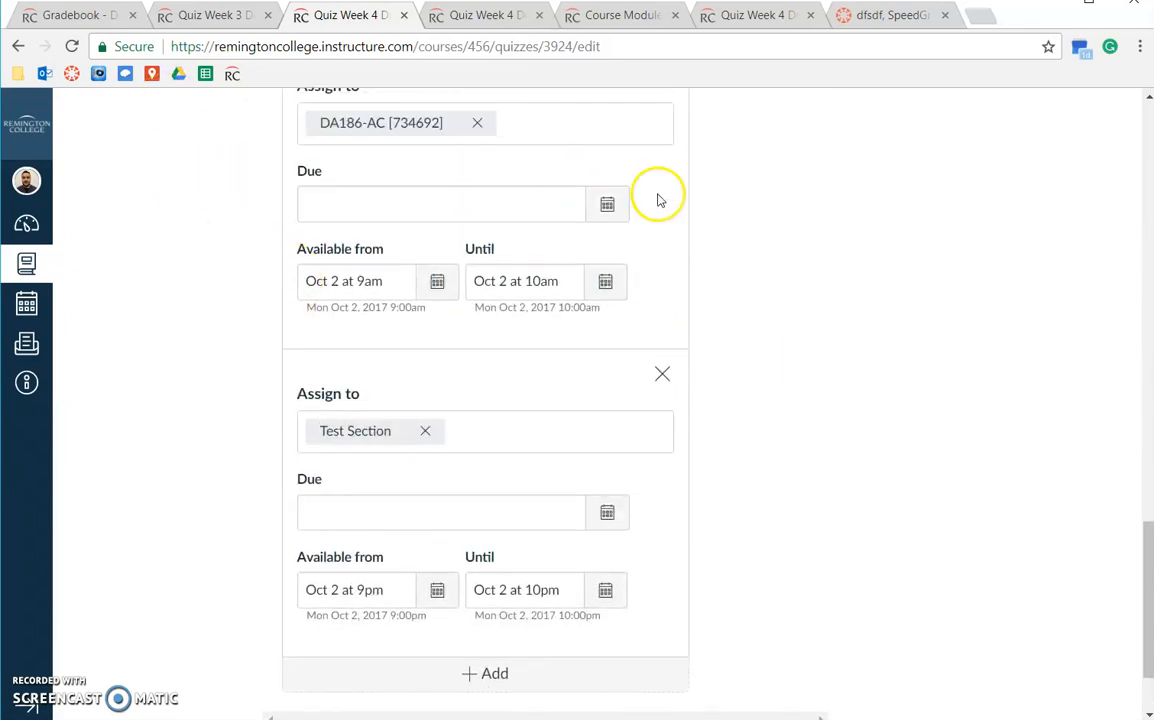
scroll(773, 510, "down", 1)
left_click(780, 660)
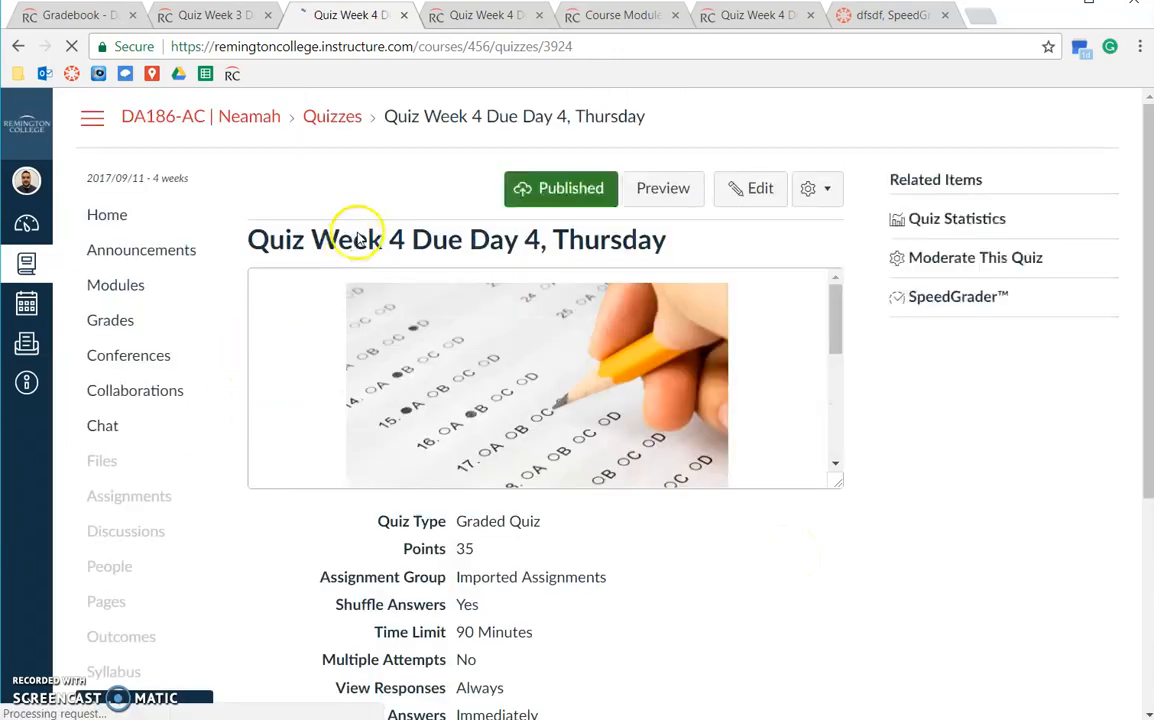
scroll(214, 489, "down", 3)
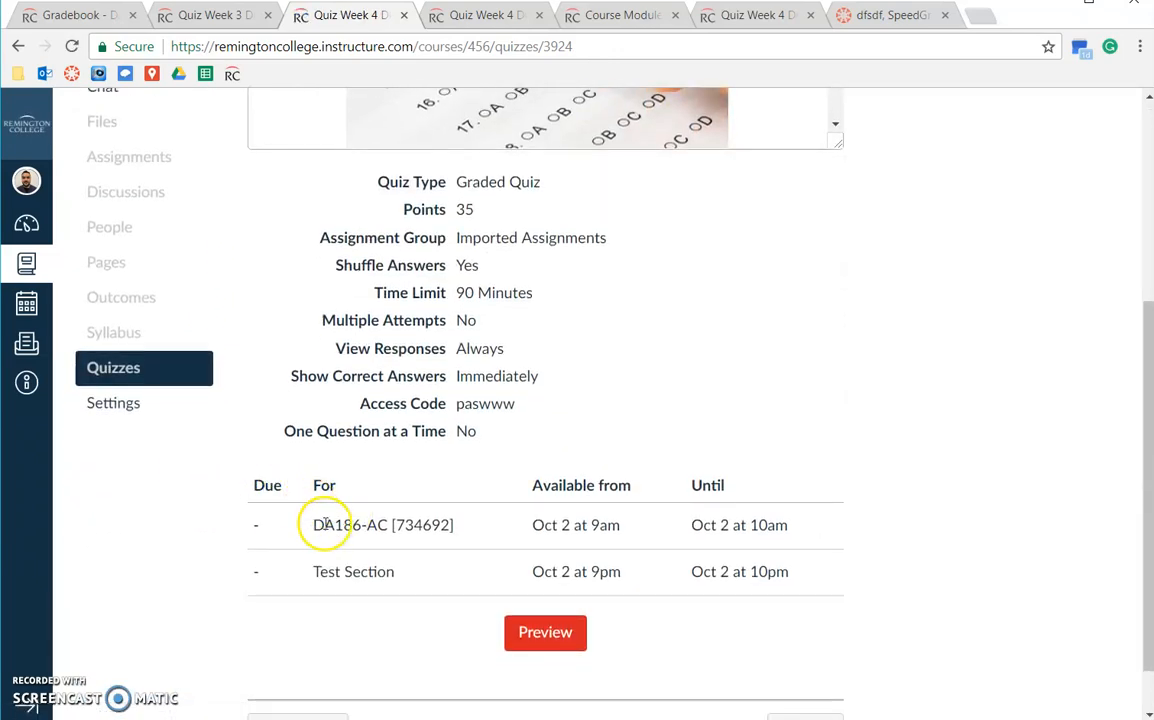
left_click_drag(316, 526, 457, 531)
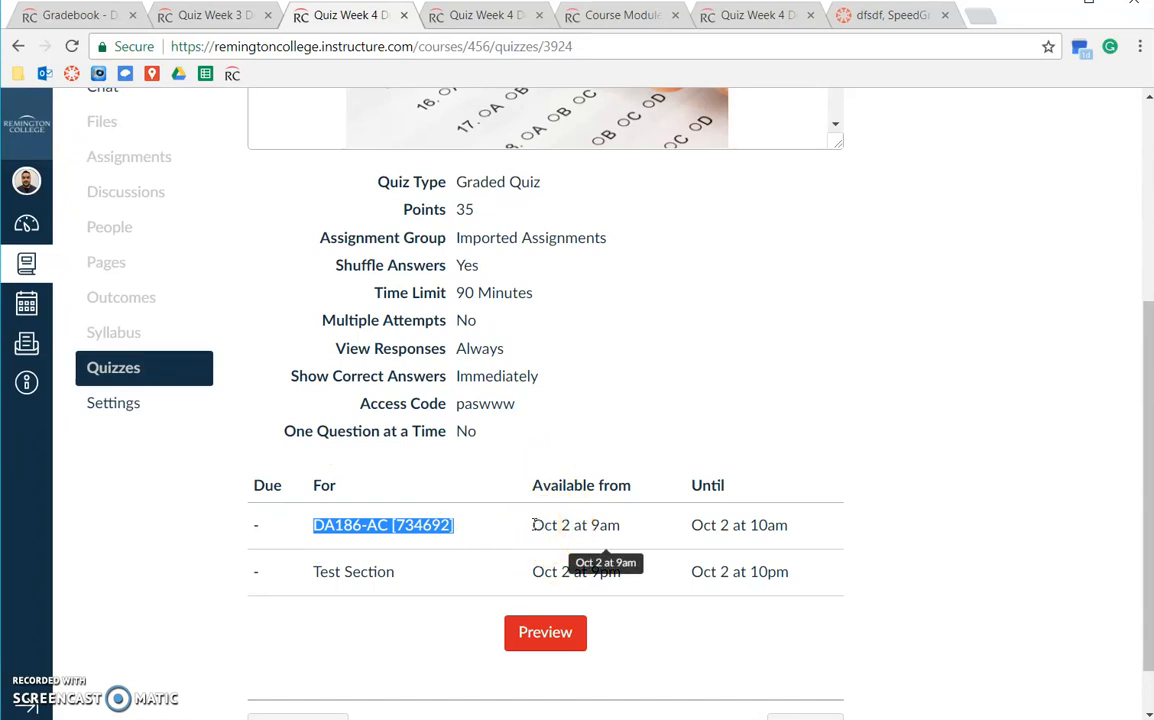
left_click_drag(689, 525, 840, 528)
left_click(840, 530)
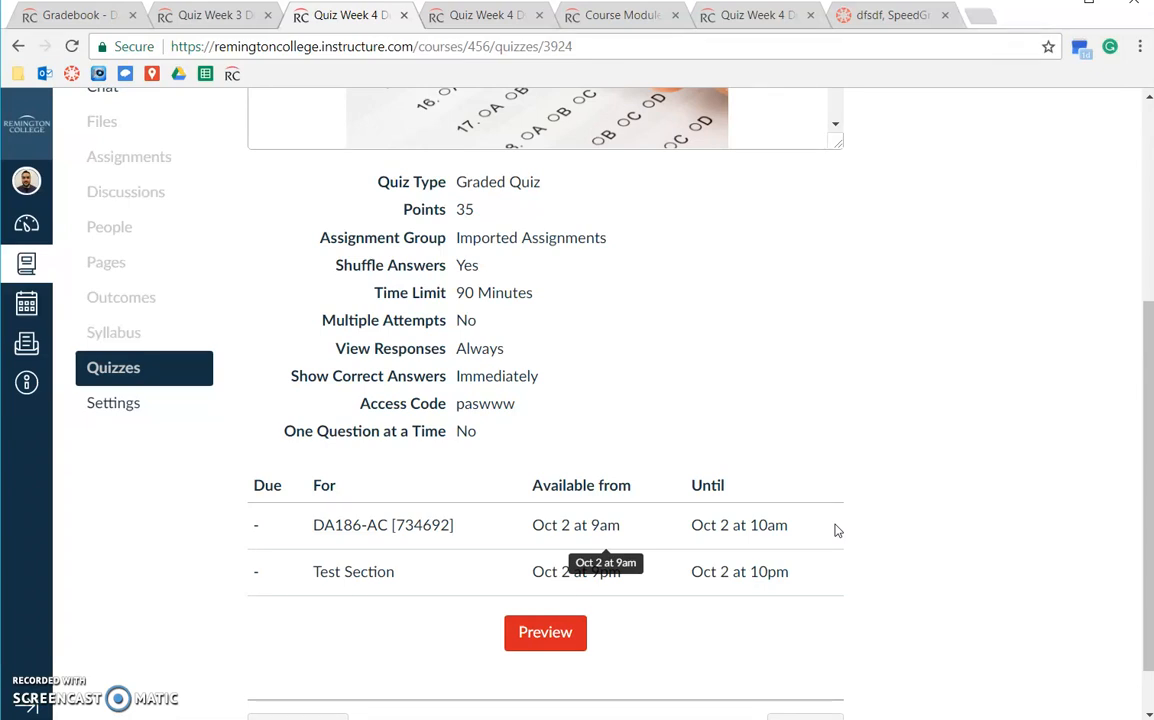
left_click_drag(278, 572, 437, 563)
left_click(500, 568)
left_click_drag(557, 577, 665, 583)
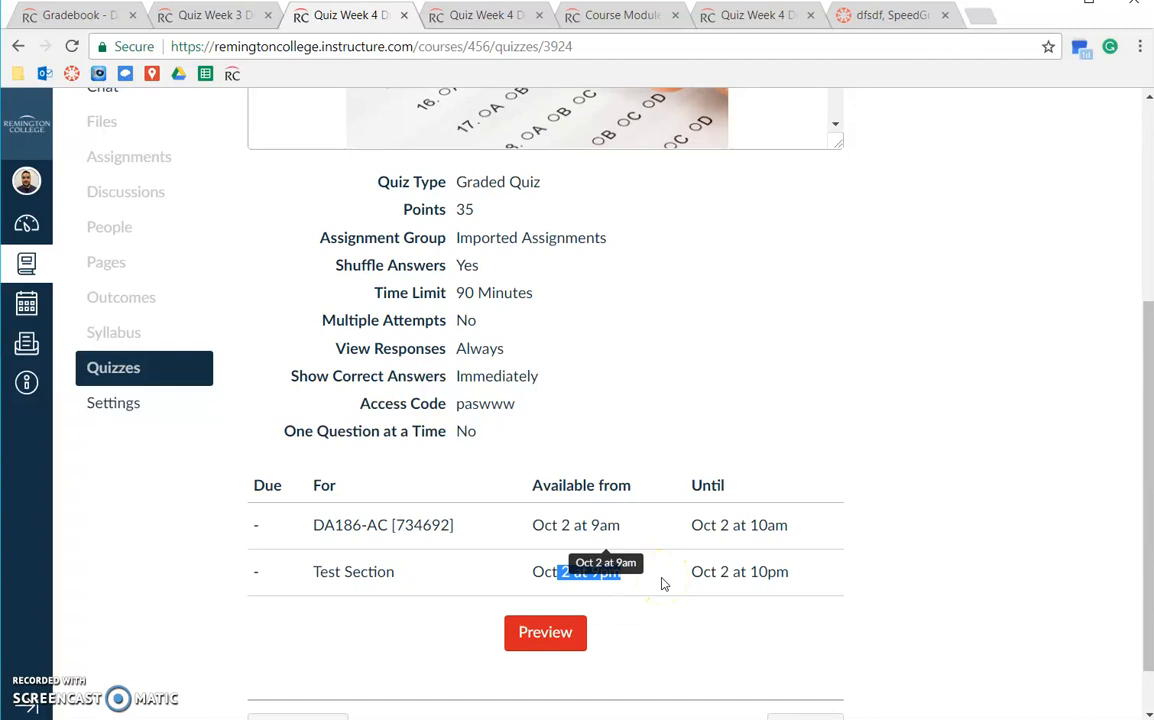
left_click(755, 570)
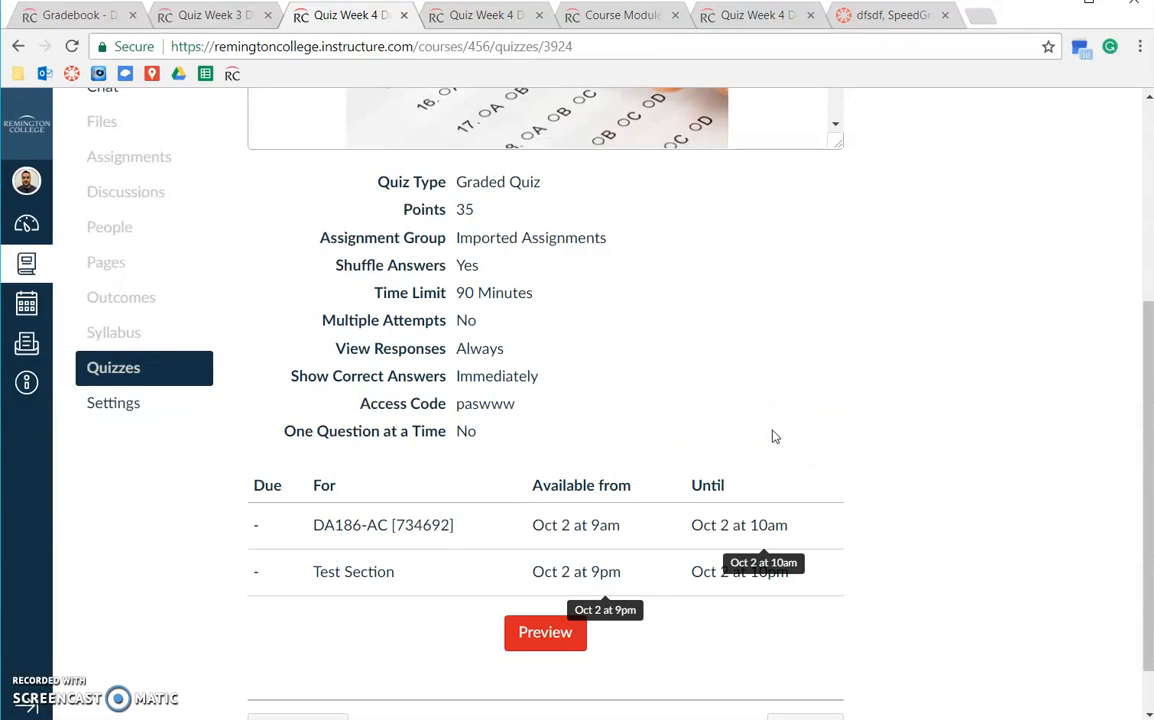
scroll(772, 436, "up", 5)
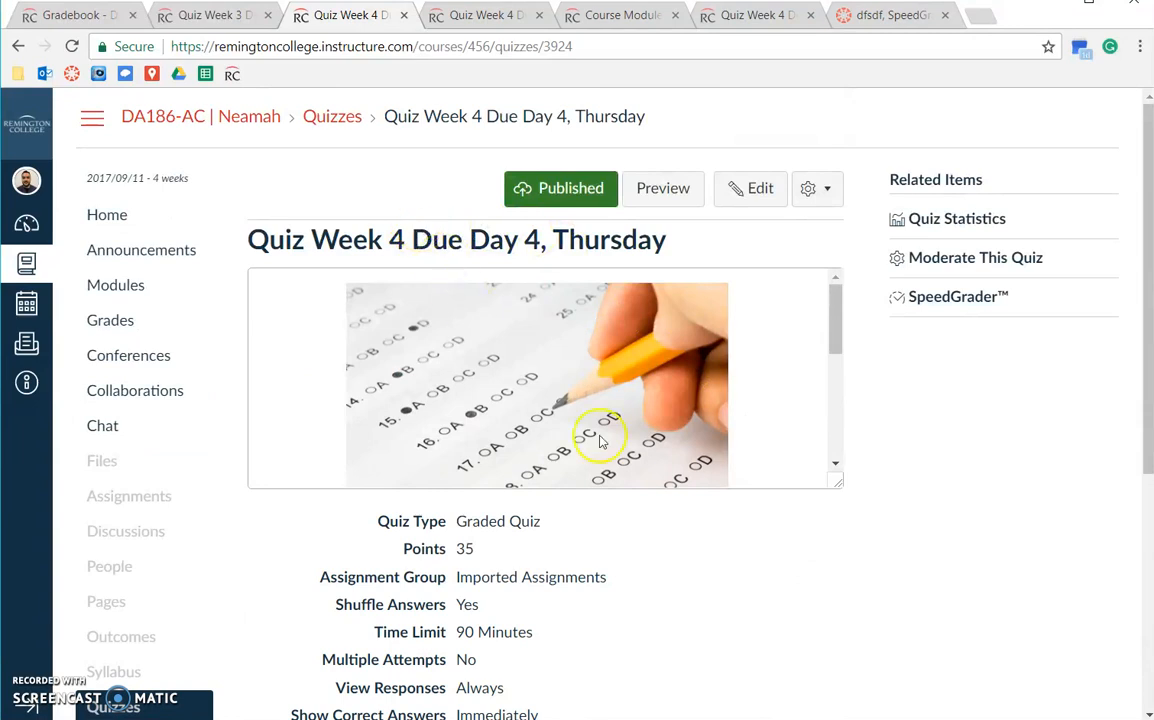
scroll(592, 520, "down", 4)
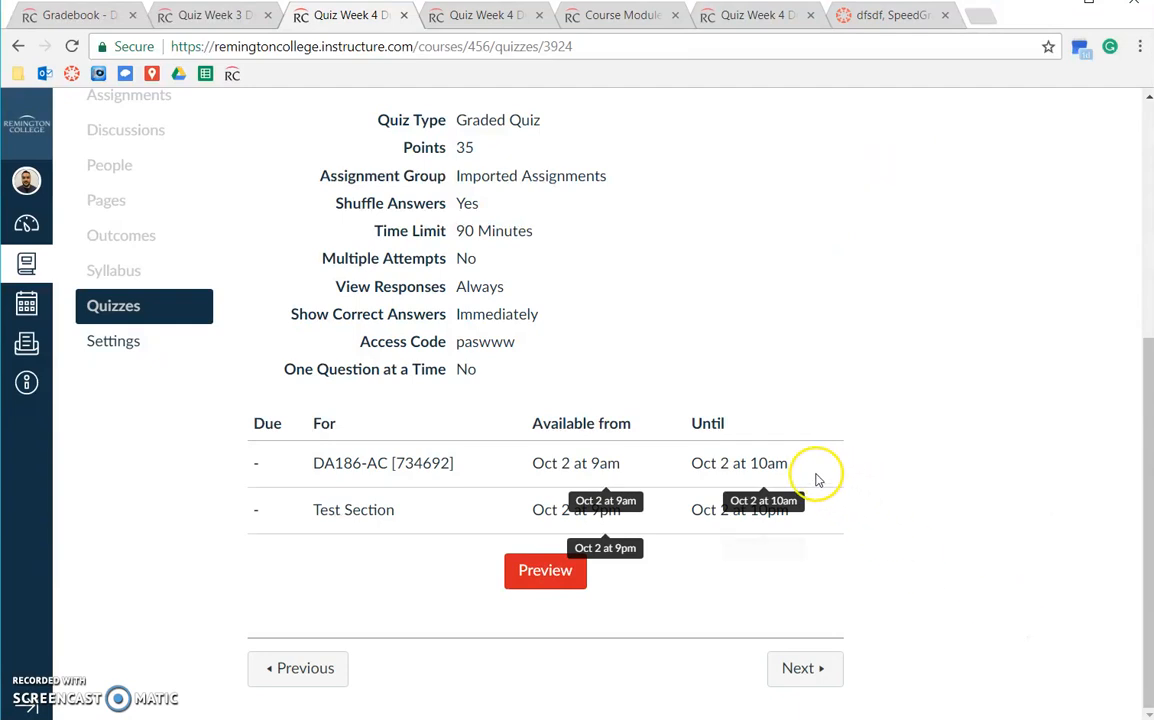
scroll(836, 453, "up", 4)
scroll(834, 452, "down", 4)
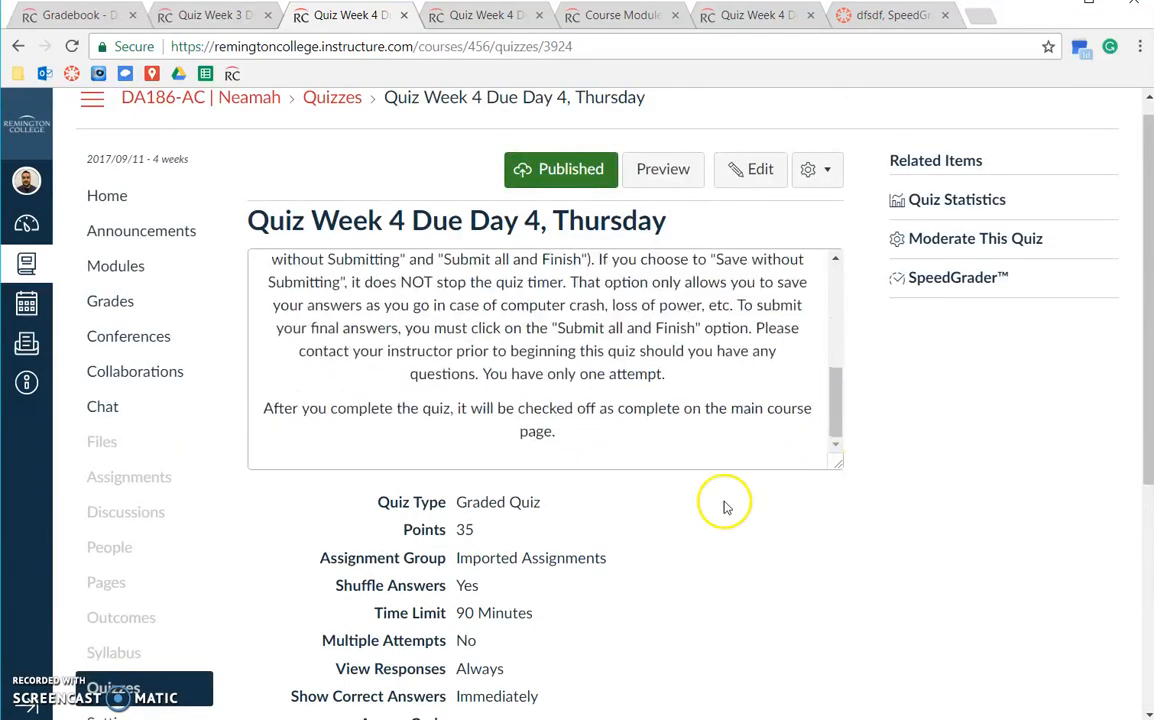
scroll(635, 558, "down", 4)
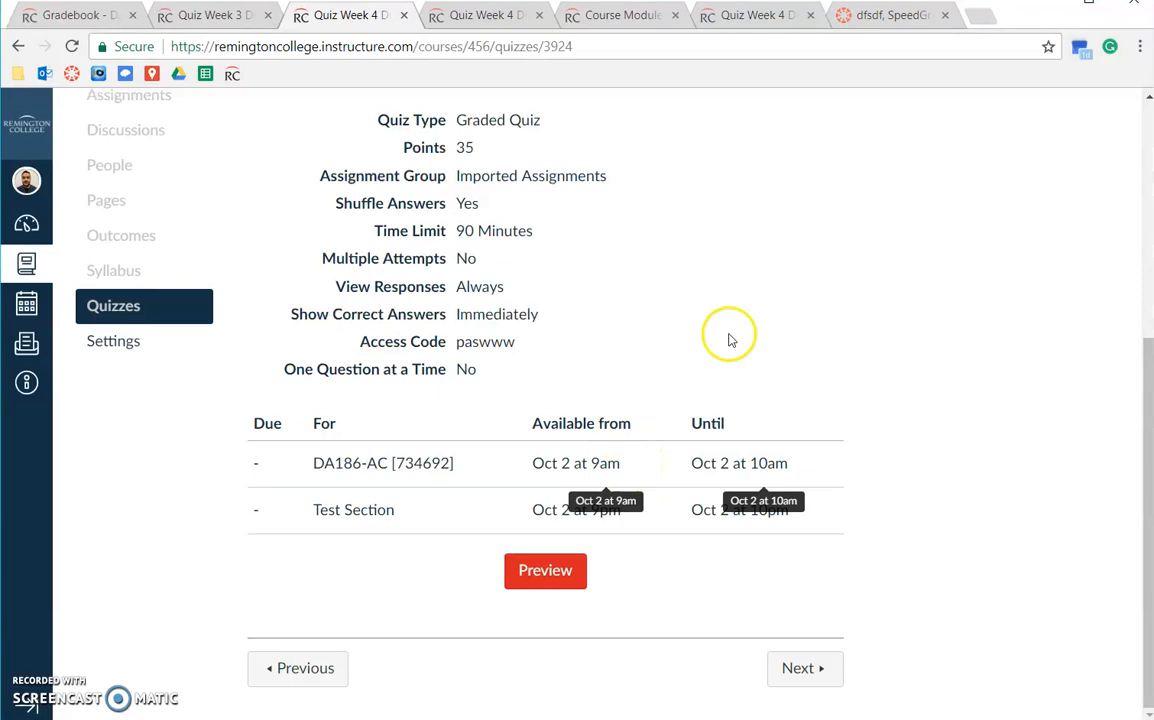
scroll(830, 277, "up", 3)
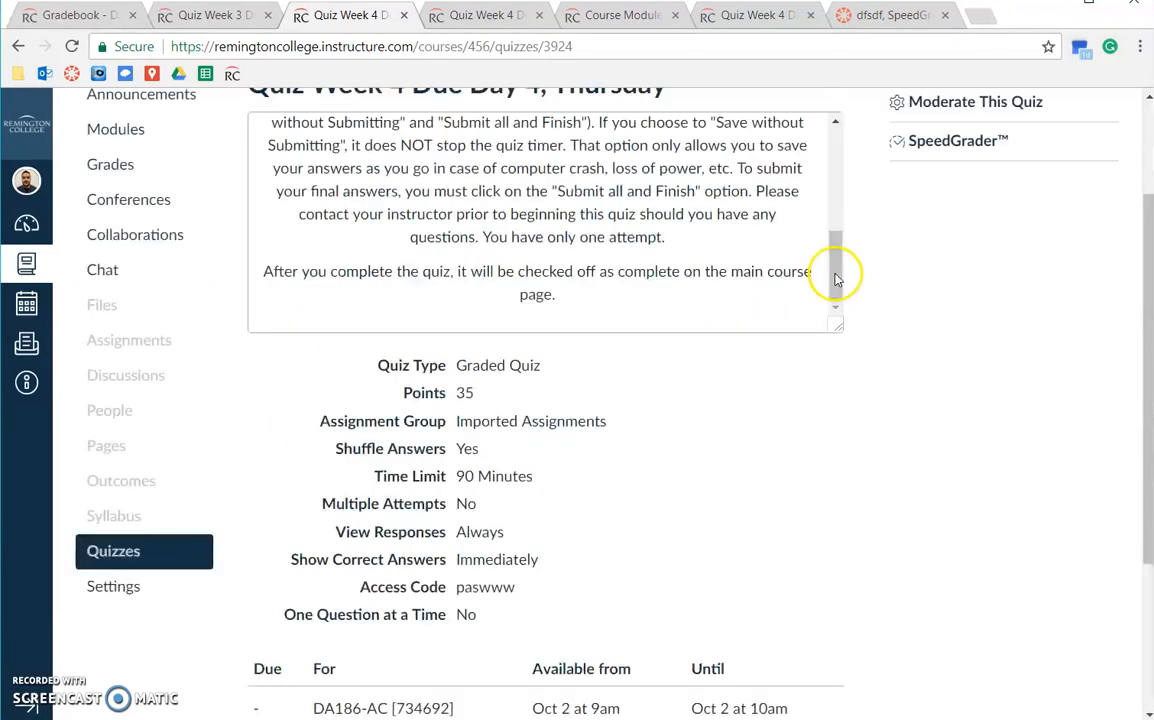
scroll(836, 278, "up", 1)
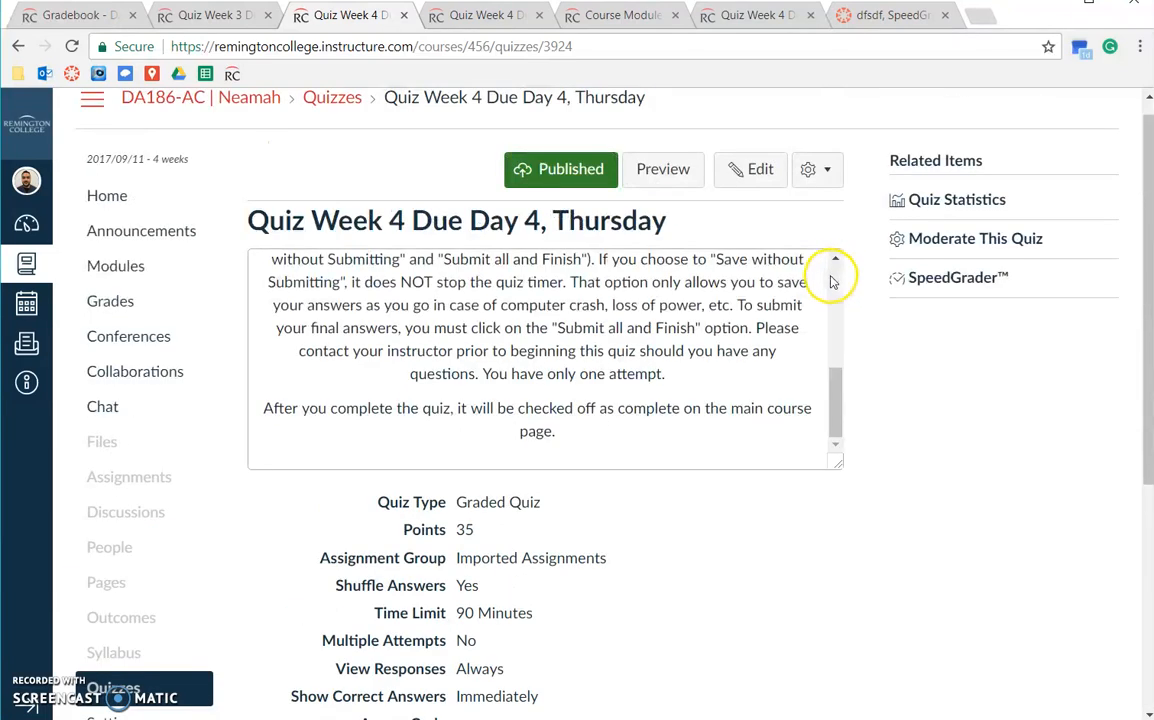
On the quiz's moderation page, tick two students' checkboxes.
left_click(931, 246)
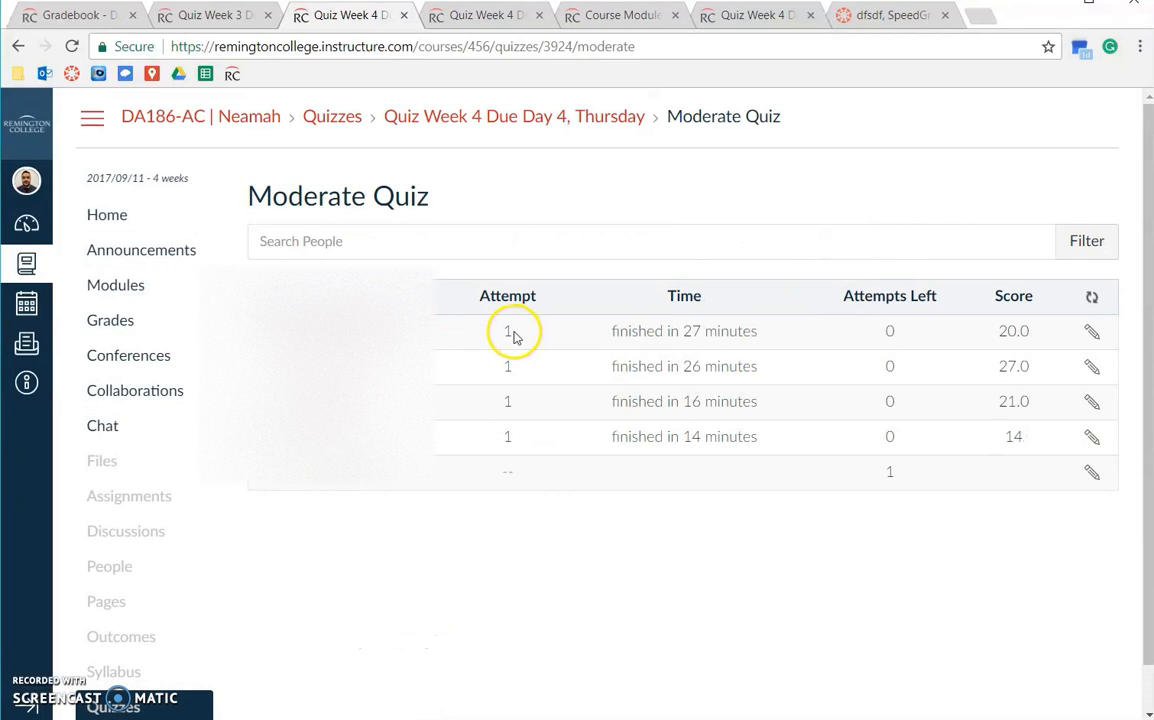
left_click(1092, 335)
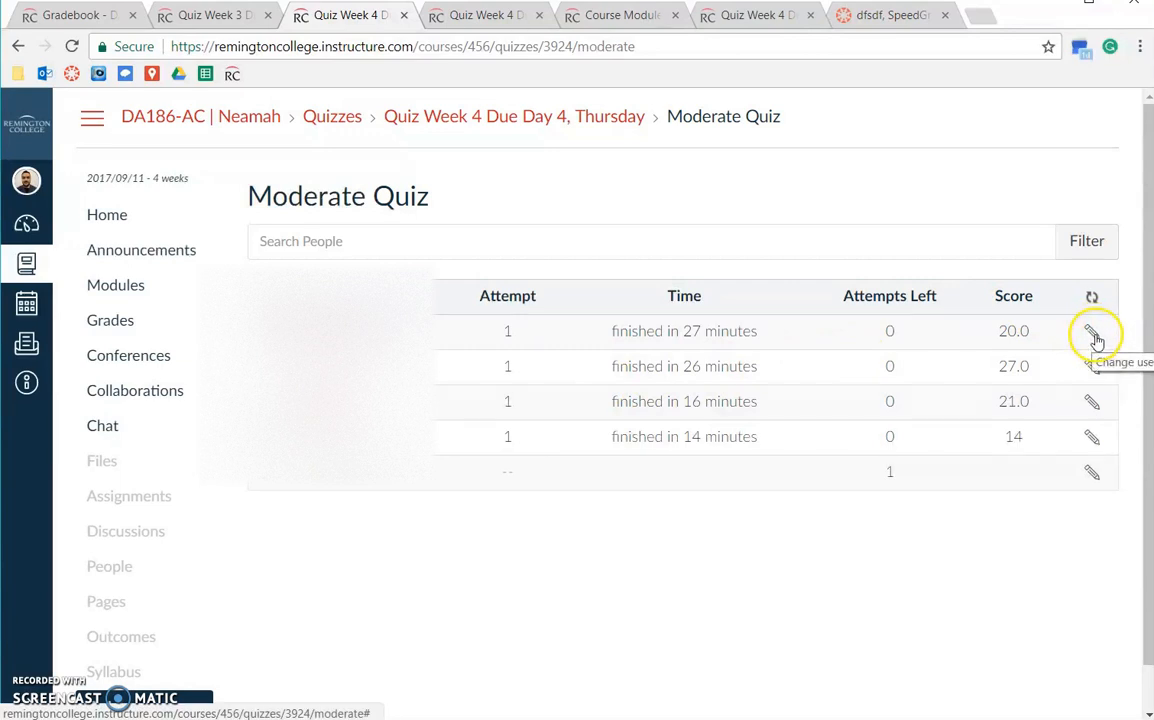
left_click(263, 367)
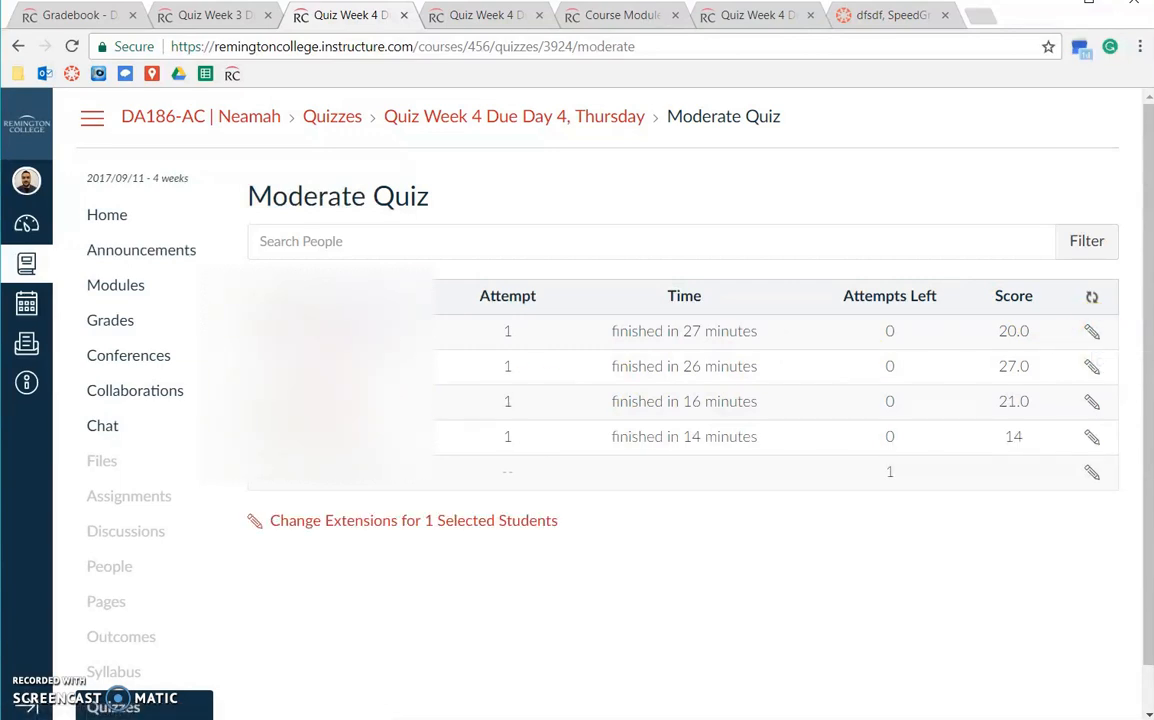
Cancel the extension settings unchanged, then switch to the other Quiz Week 4 tab due Oct 1.
left_click(345, 522)
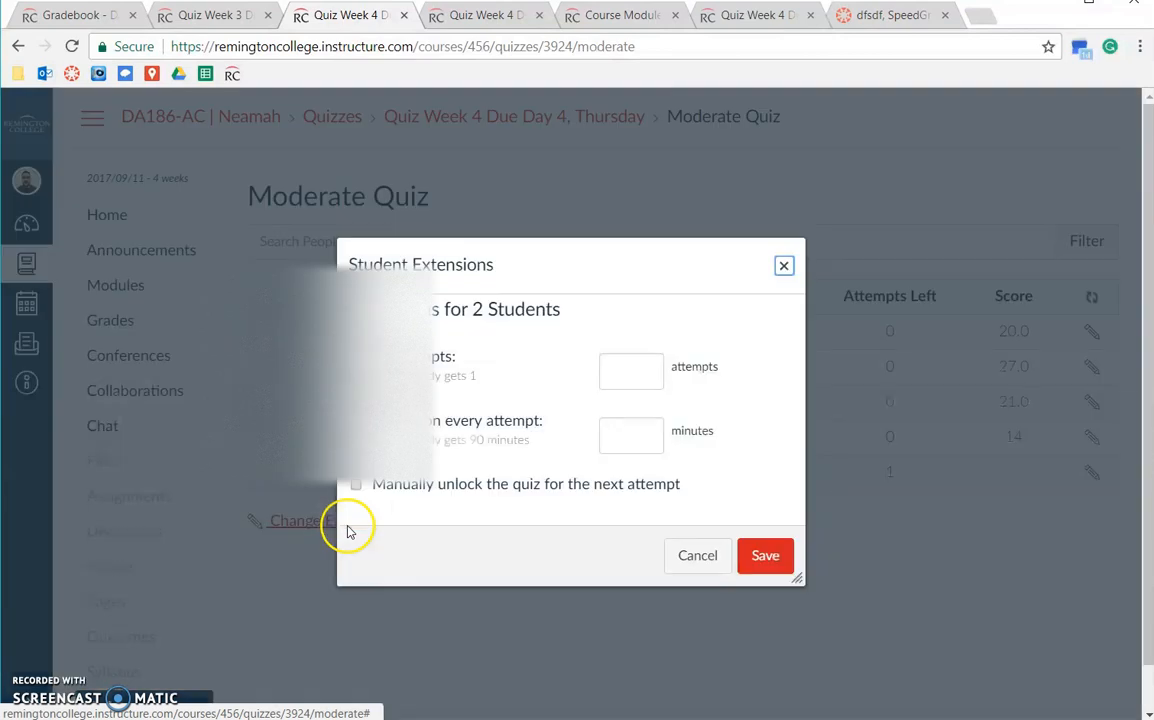
left_click(627, 375)
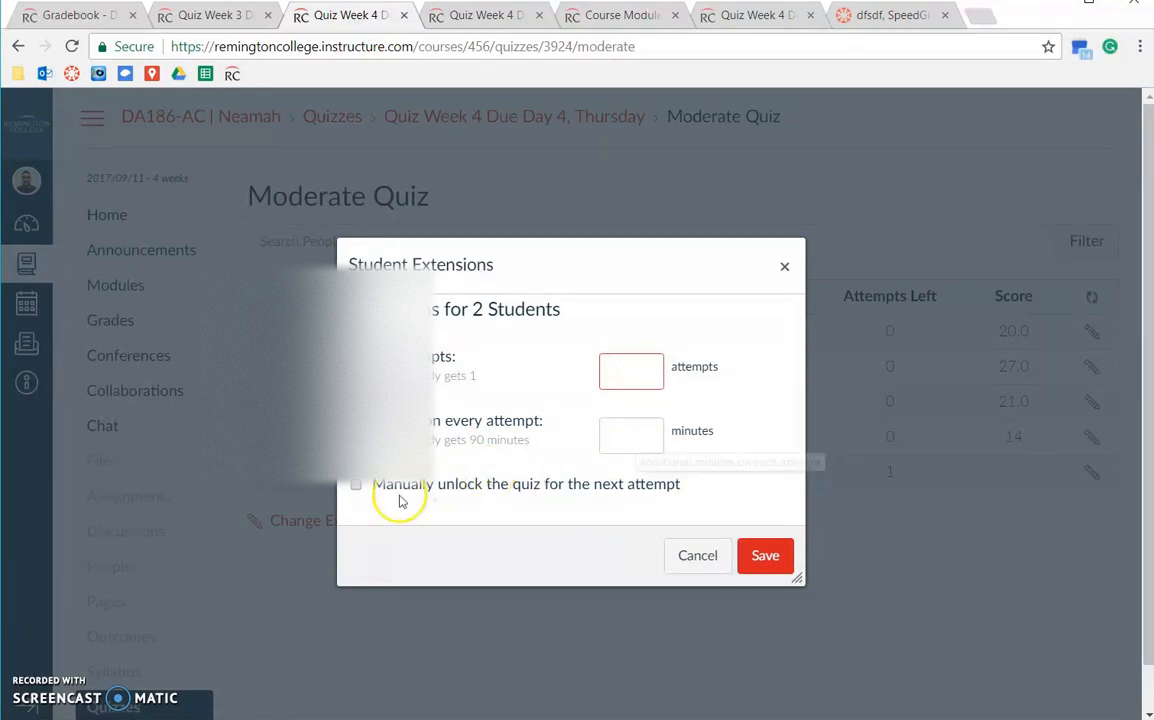
left_click(705, 562)
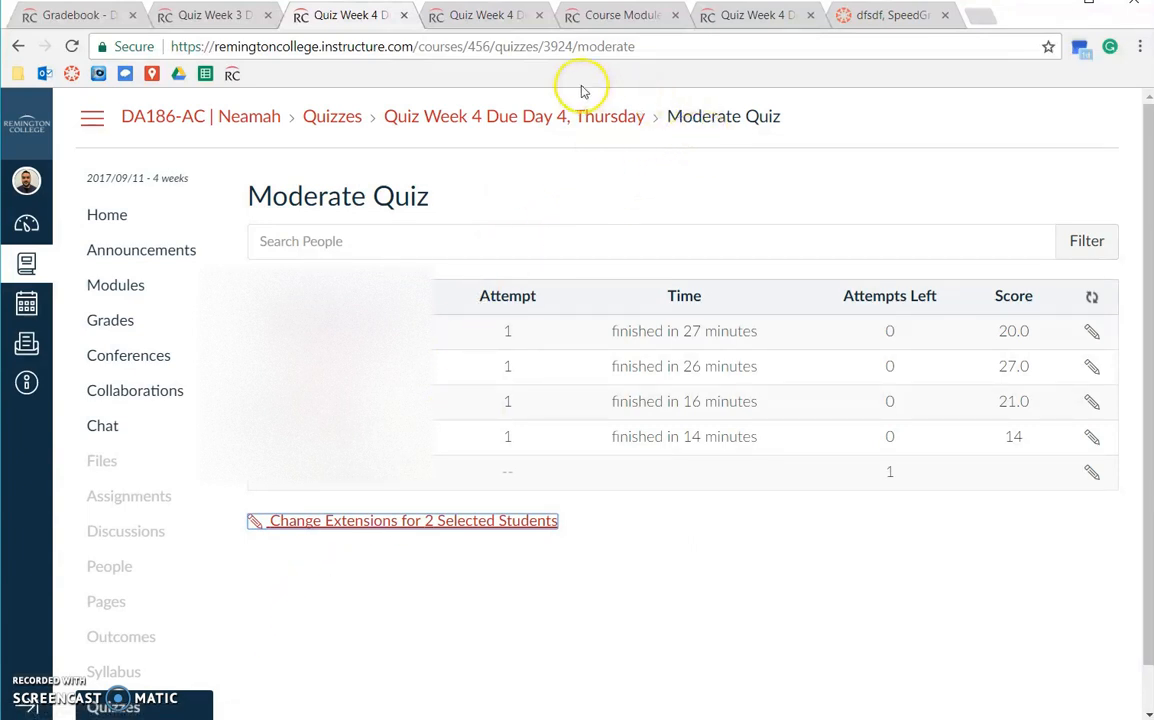
left_click(598, 16)
left_click(502, 17)
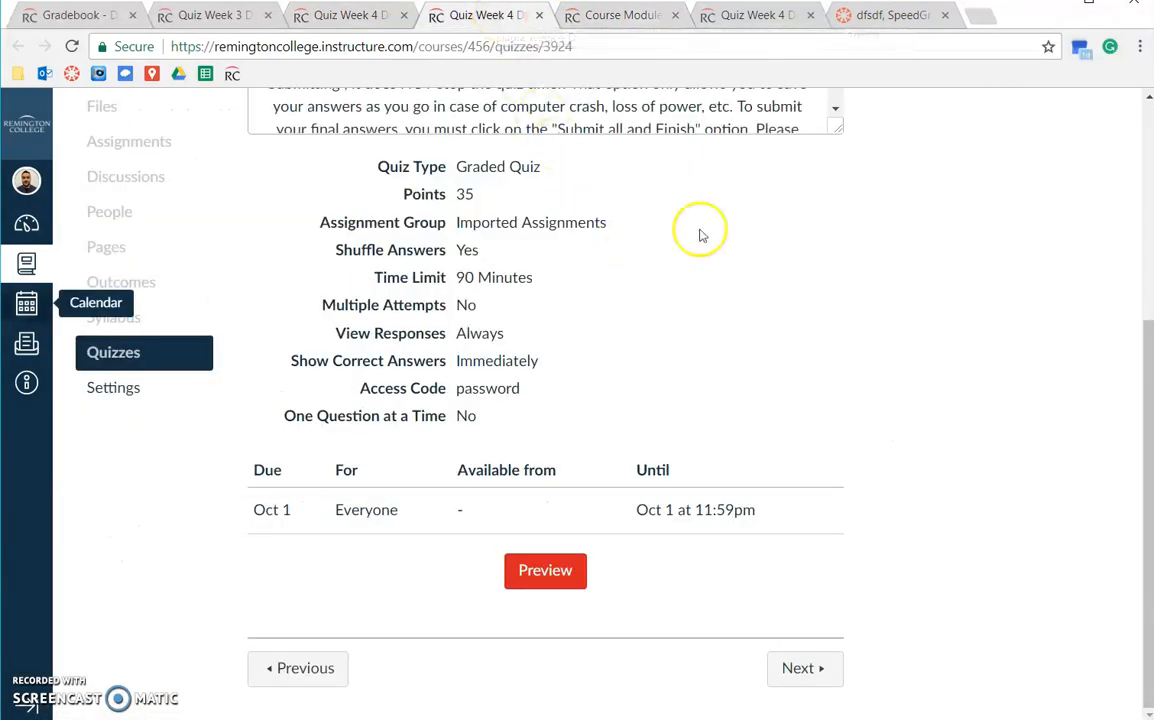
In SpeedGrader, view the older submission, Test 111, and focus its Grade box.
left_click(780, 15)
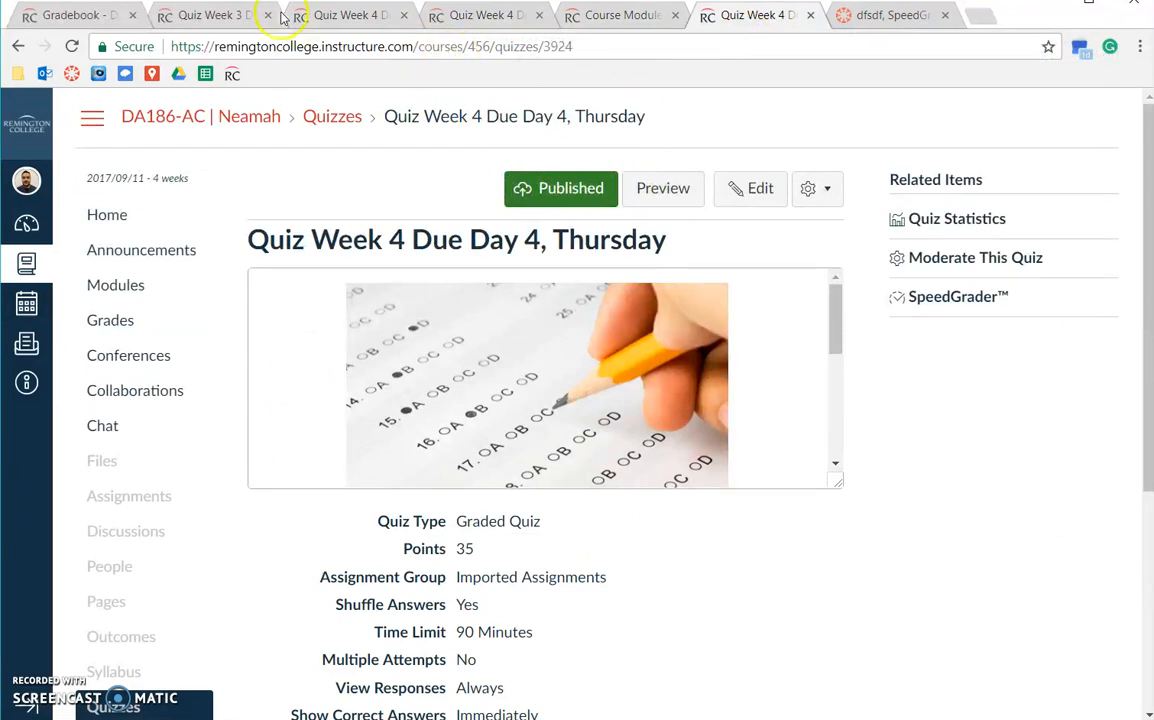
left_click(880, 14)
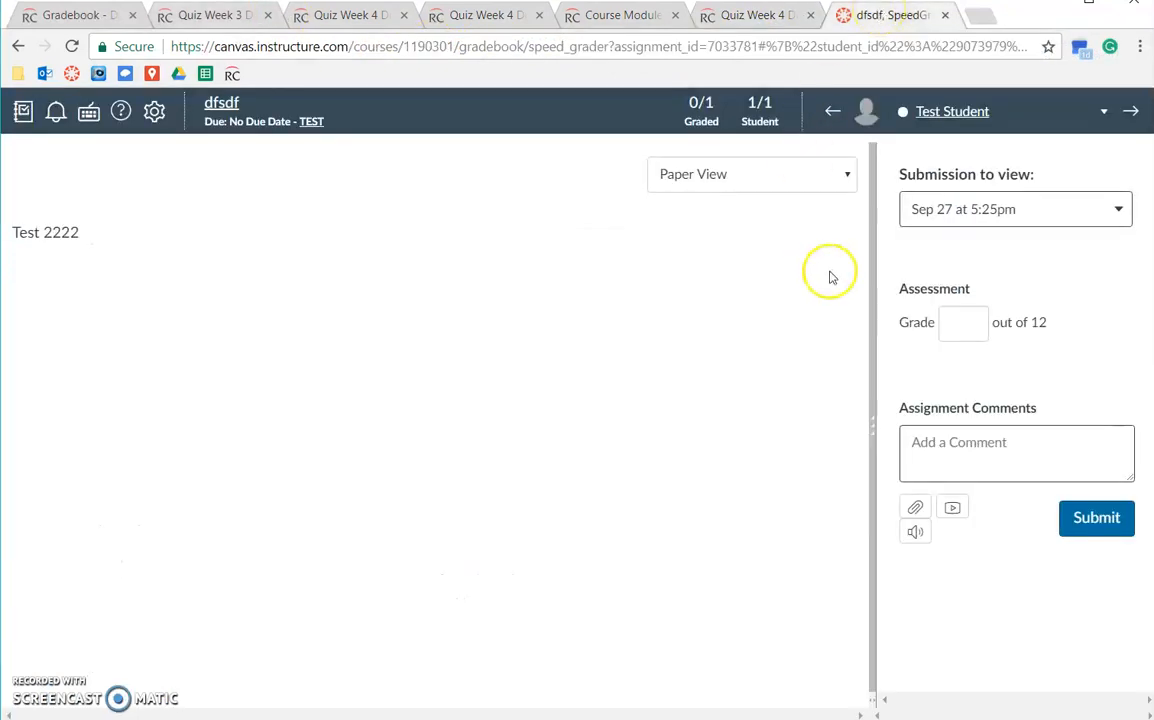
left_click(927, 210)
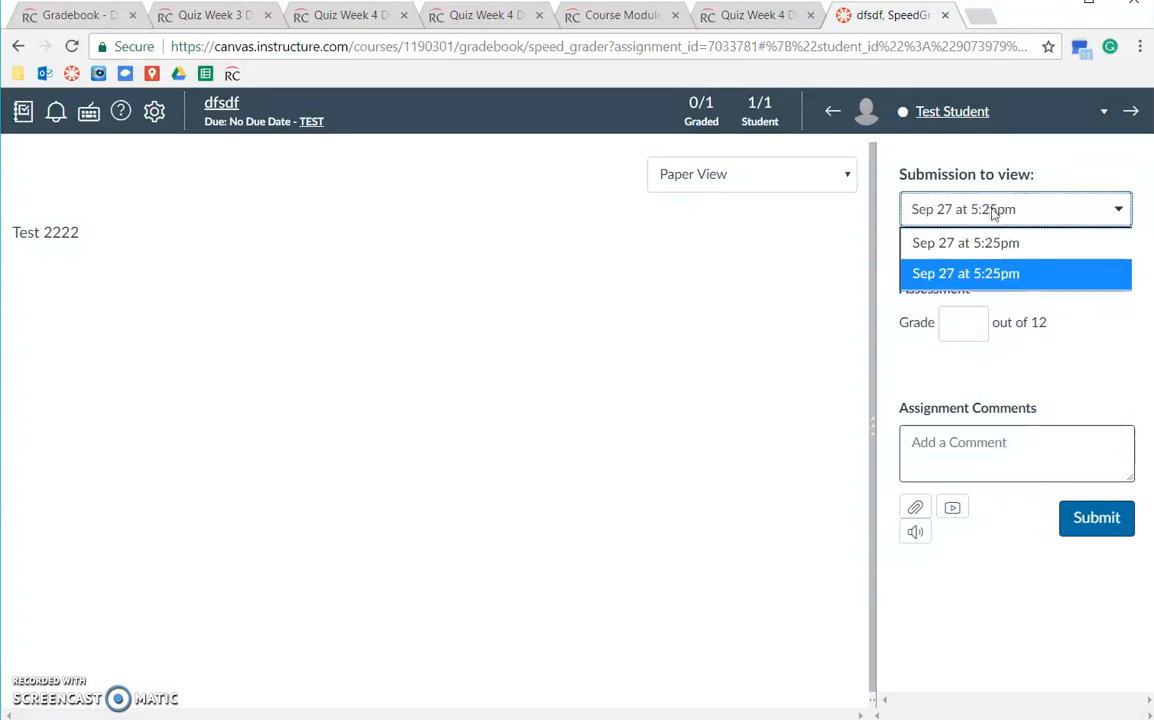
left_click(964, 150)
left_click(967, 214)
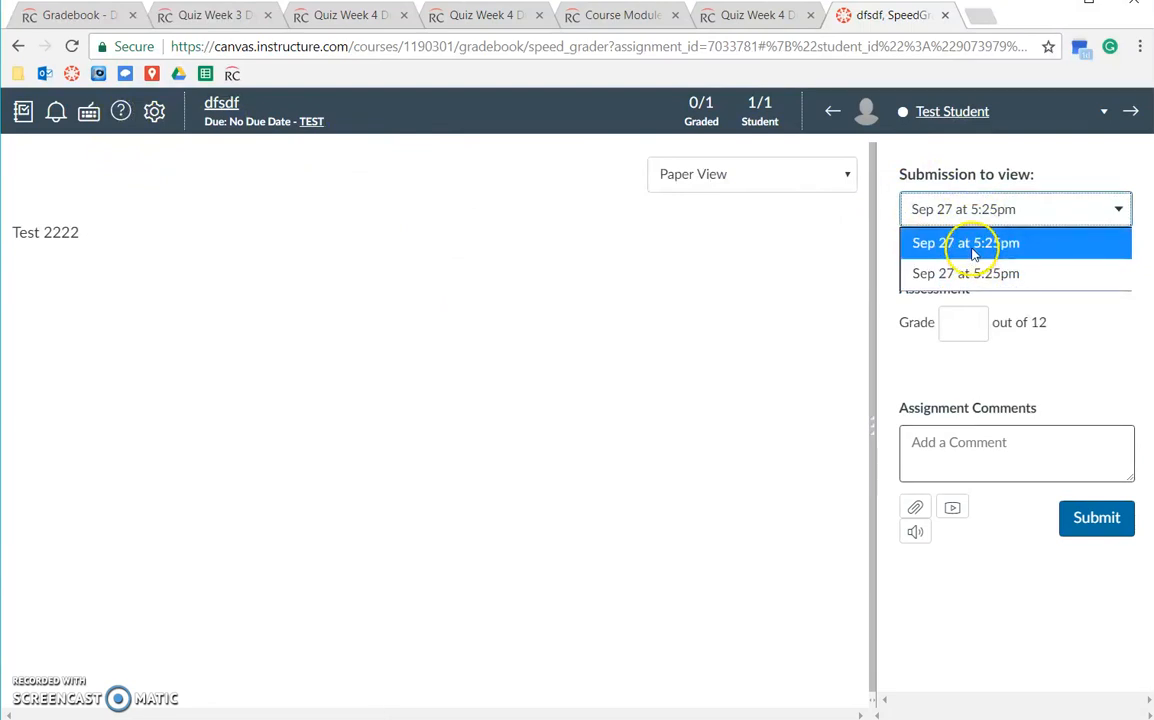
left_click(973, 252)
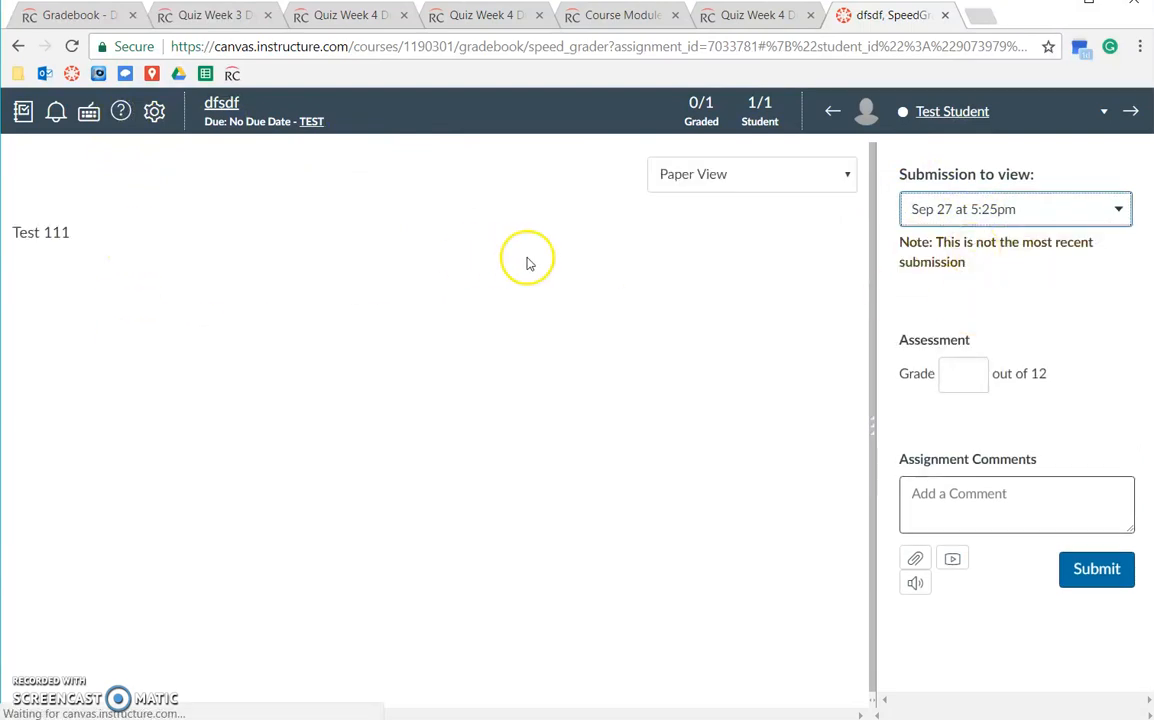
left_click(966, 387)
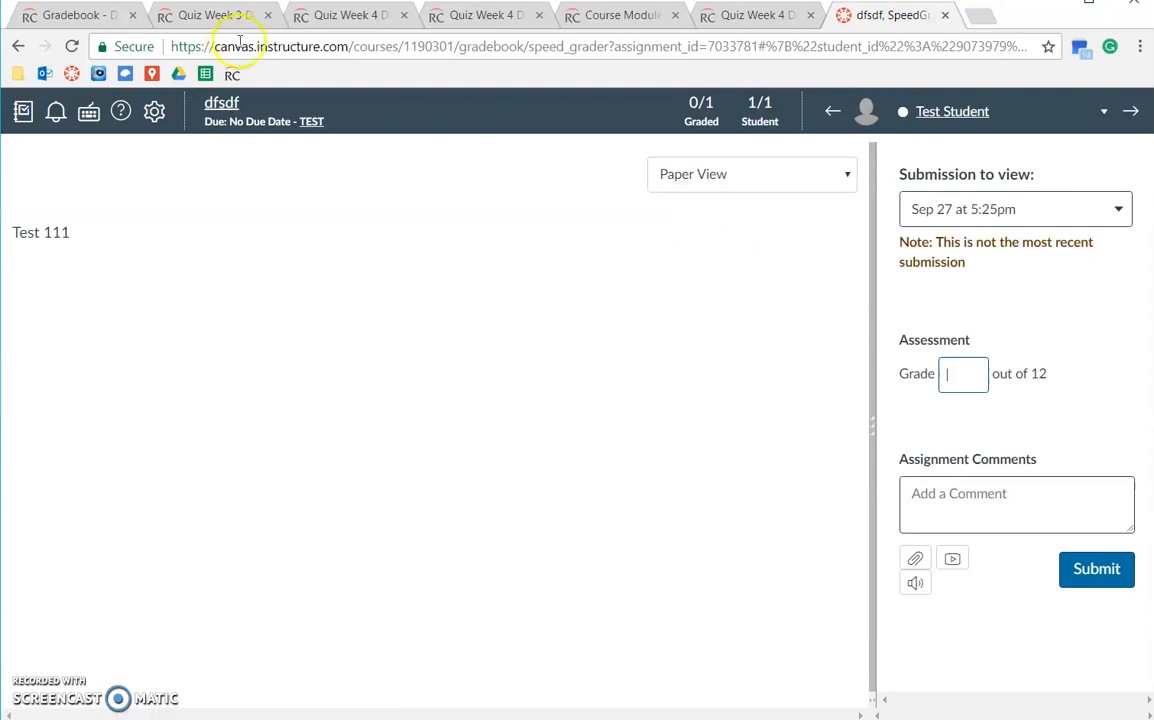
Return to the Quiz Week 4 Moderate Quiz page listing student attempts and scores.
left_click(205, 15)
left_click(305, 15)
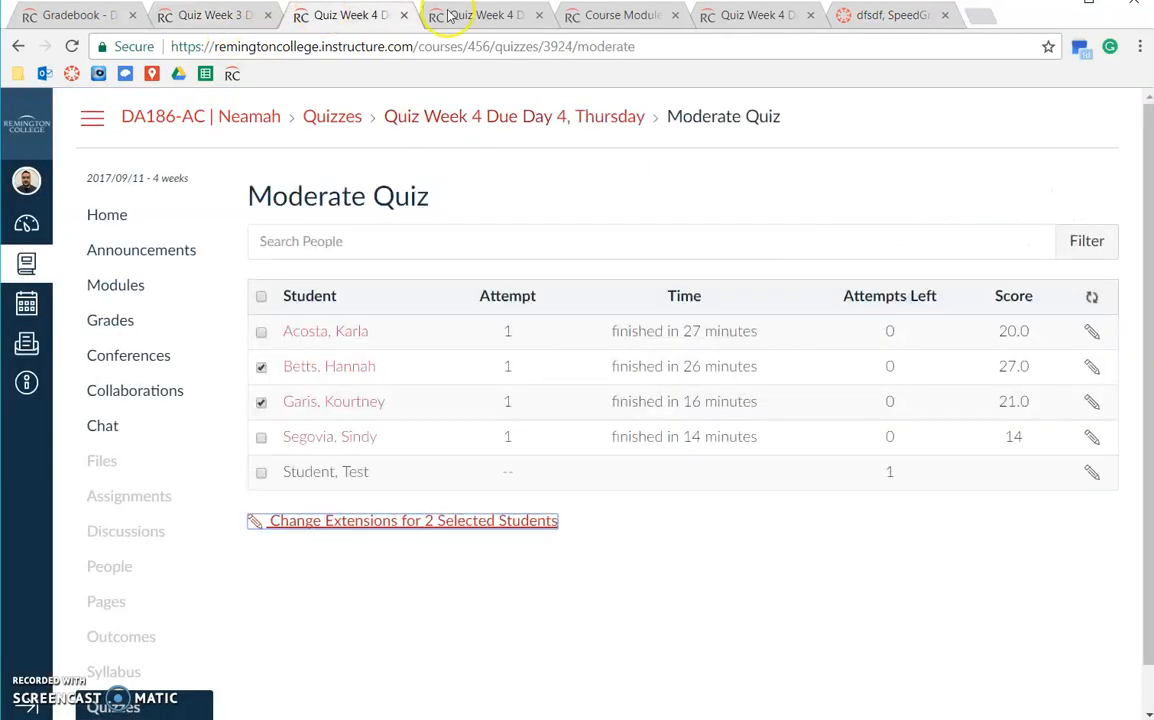
left_click(440, 15)
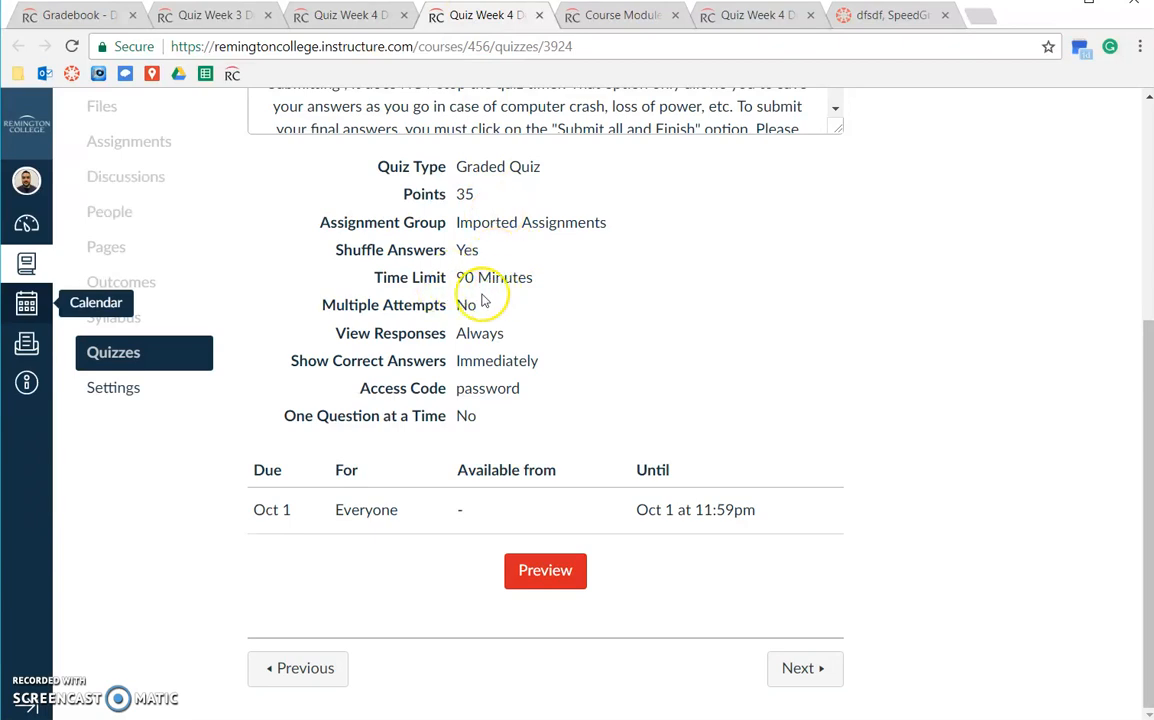